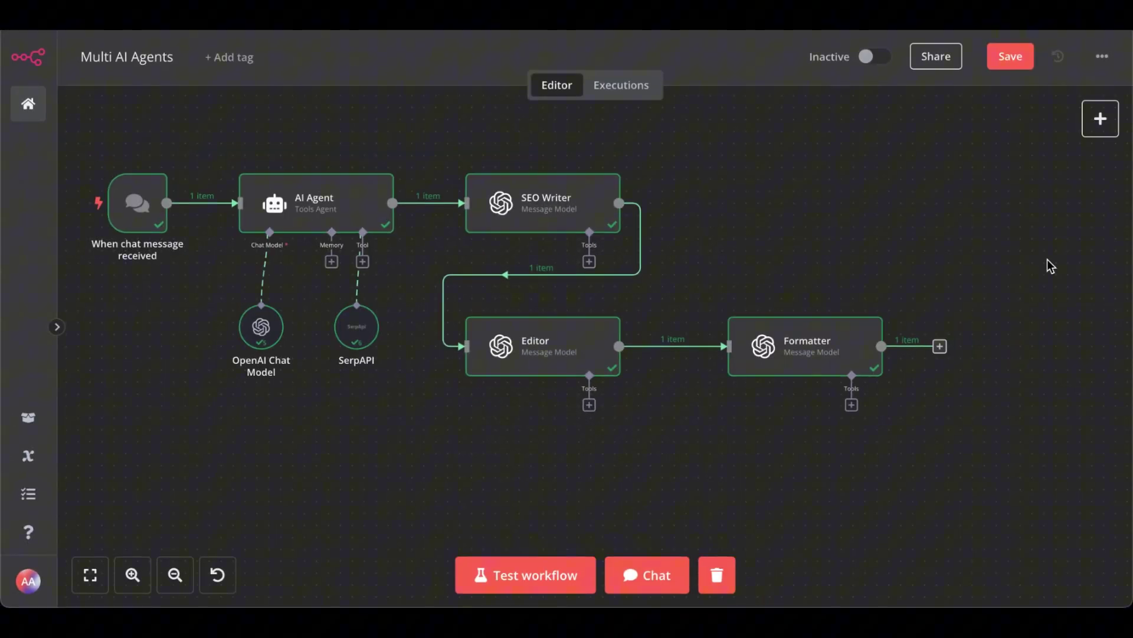
scroll(394, 232, "up", 2)
scroll(394, 233, "up", 3)
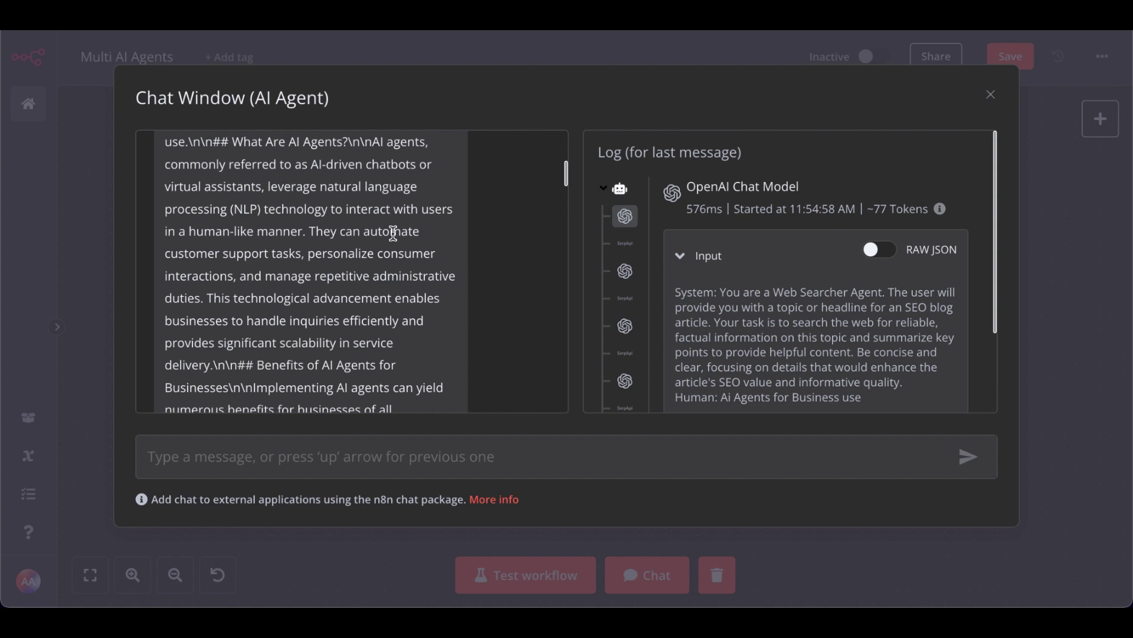
scroll(393, 233, "up", 3)
Duplicate the Editor node and connect the copy after Editor
key("Escape")
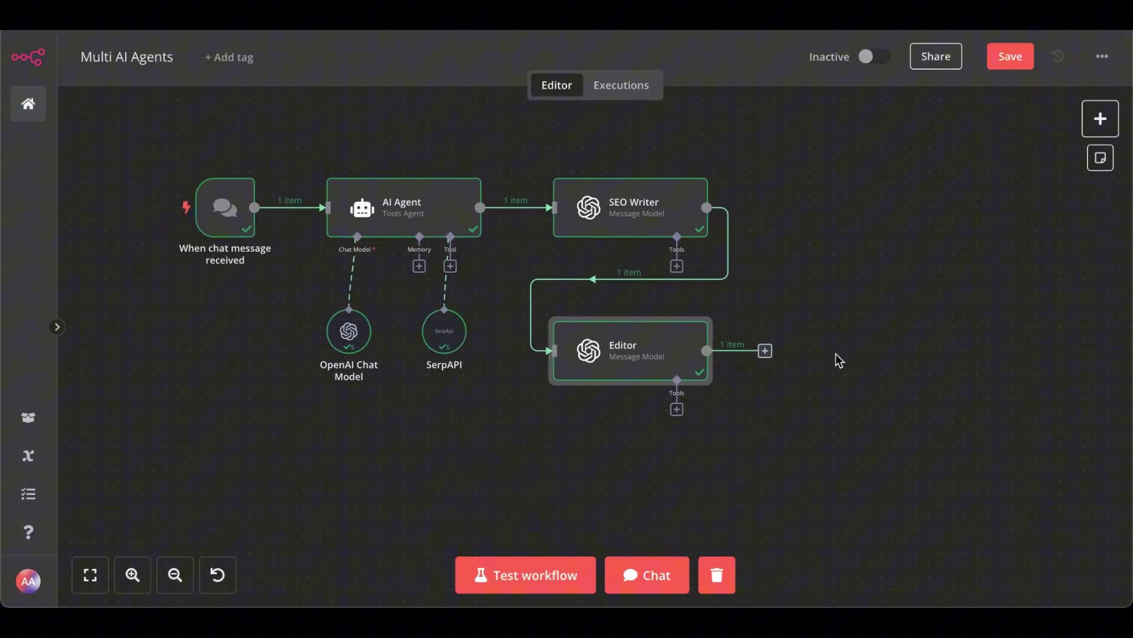
right_click(652, 317)
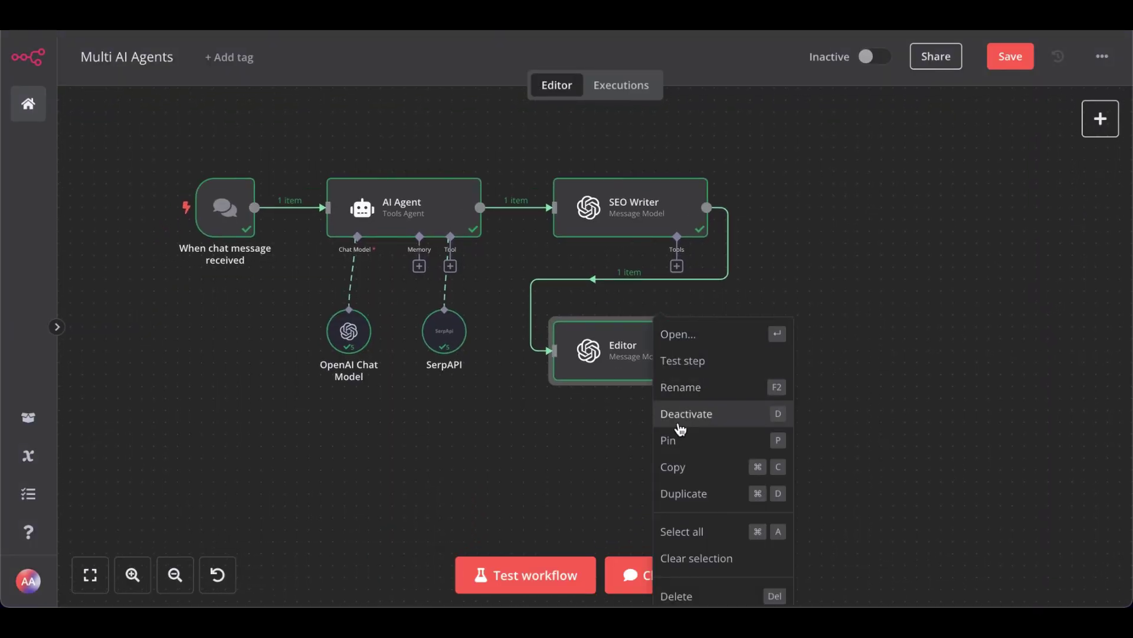
left_click(680, 493)
left_click_drag(700, 292, 944, 356)
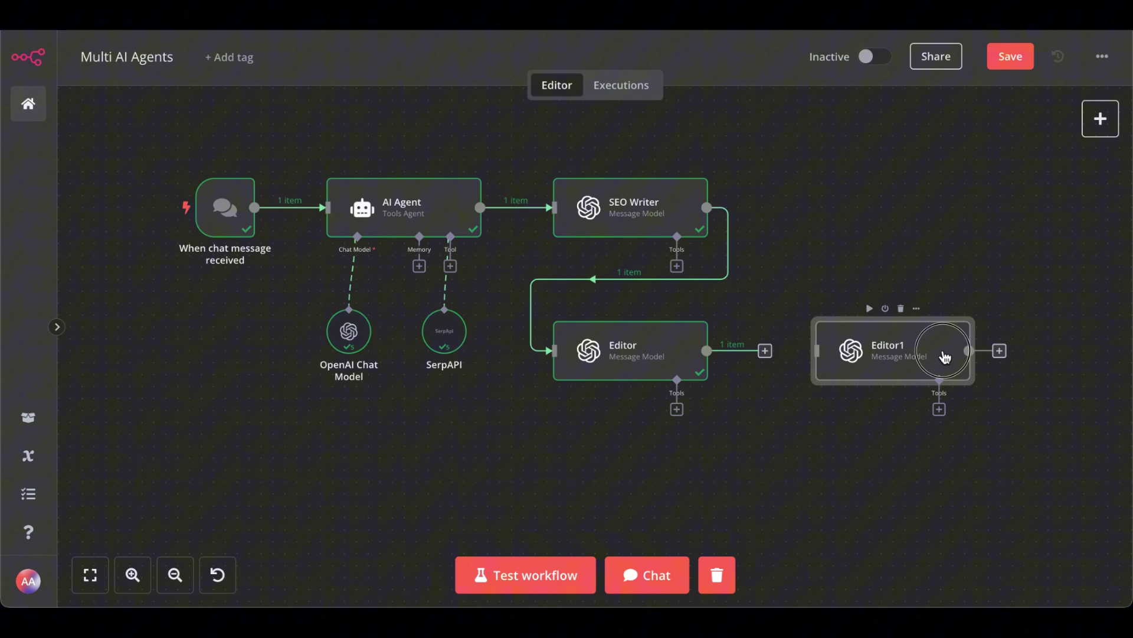
left_click_drag(706, 351, 819, 351)
Rename the copied node to 'Formatter' and expand its prompt text
double_click(891, 351)
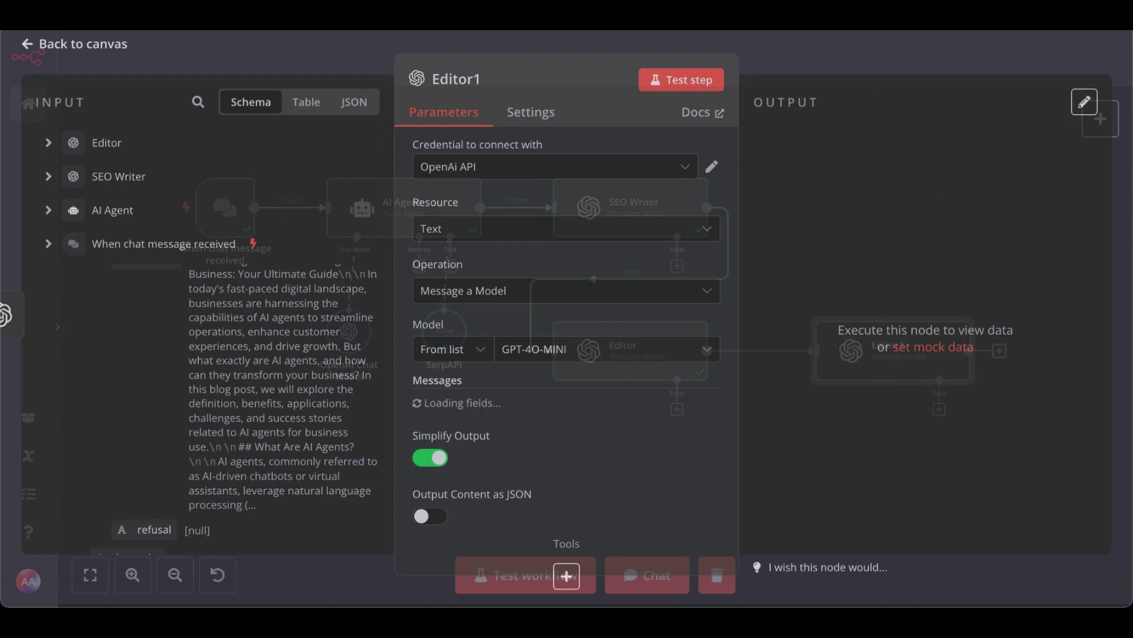
left_click(456, 80)
key("ctrl+a")
type("For")
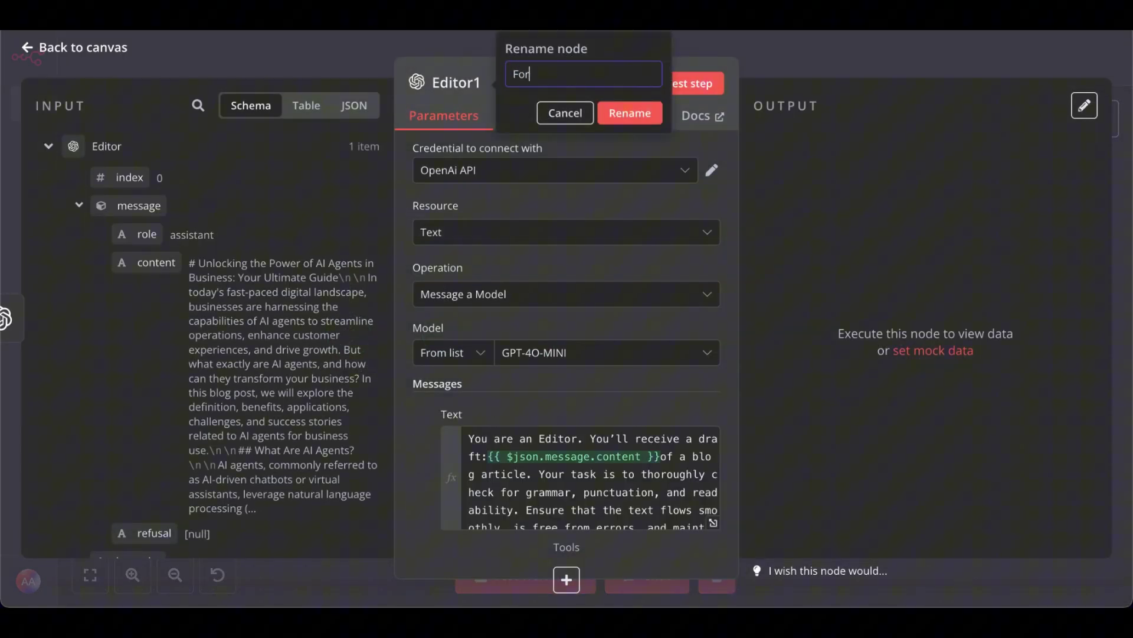
type("matter")
left_click(624, 112)
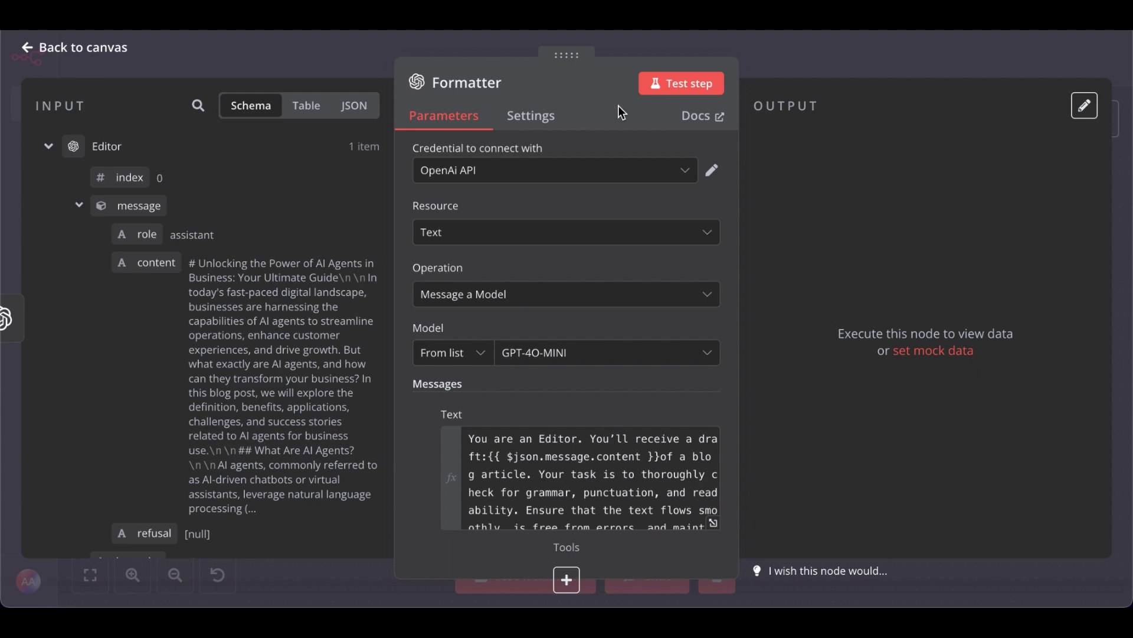
scroll(626, 377, "down", 1)
scroll(678, 321, "down", 2)
left_click(715, 391)
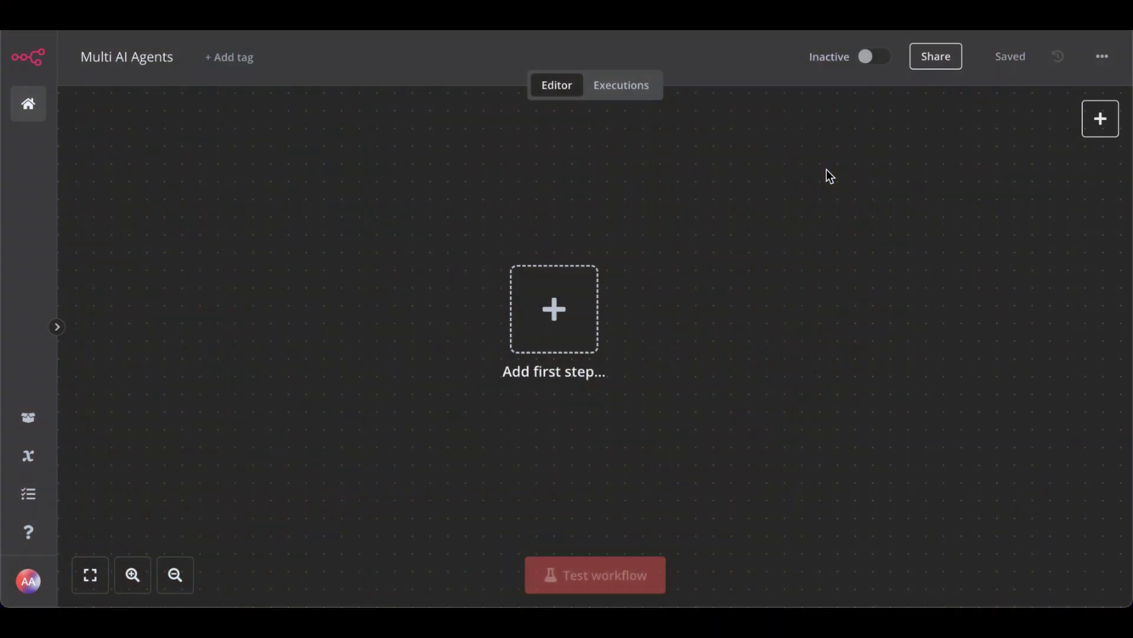
Start the workflow with an 'On chat message' trigger
left_click(569, 305)
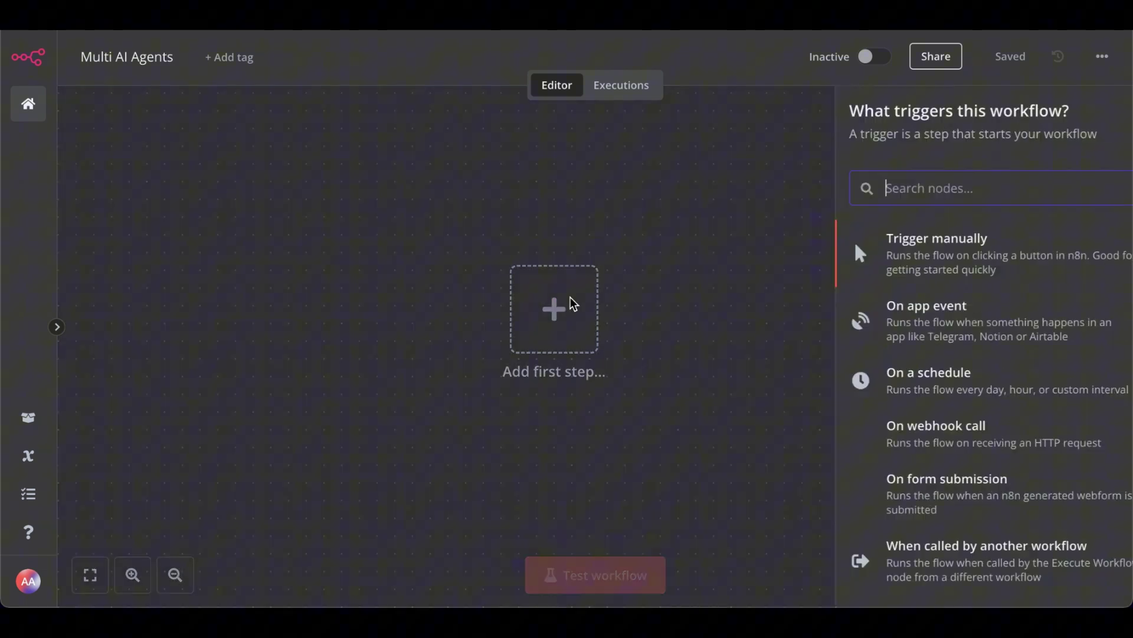
scroll(1035, 361, "down", 2)
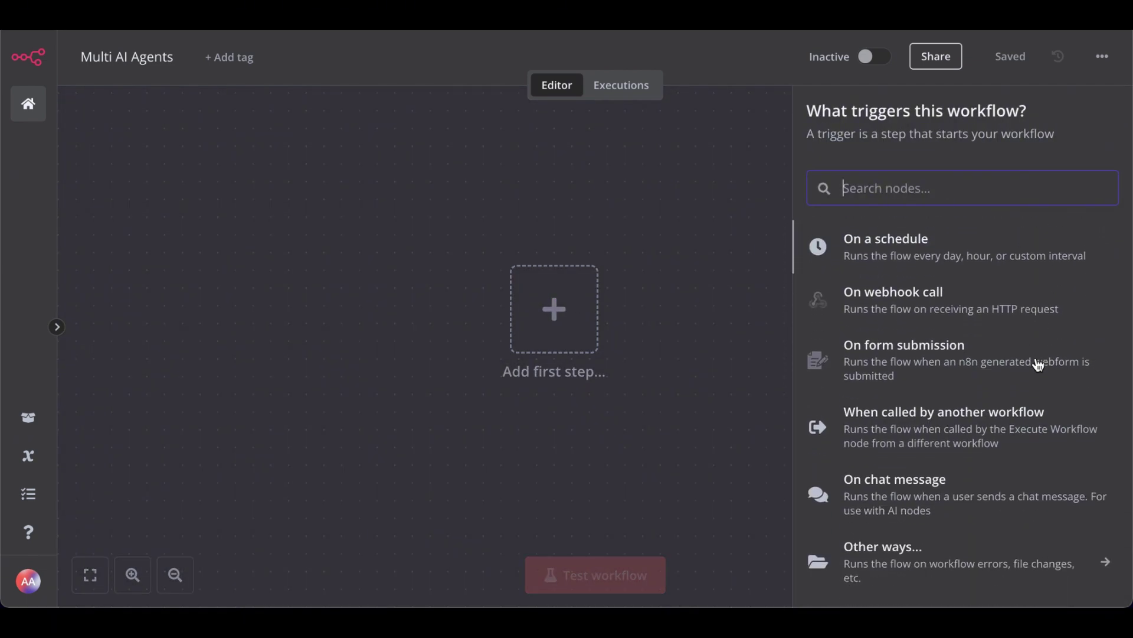
left_click(930, 480)
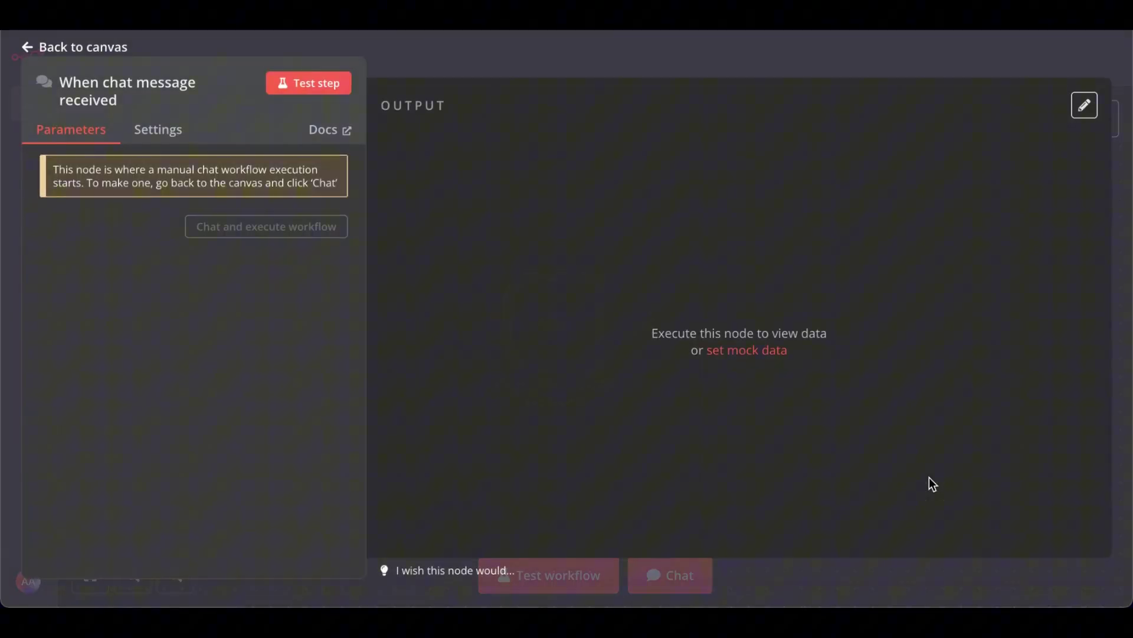
left_click(765, 70)
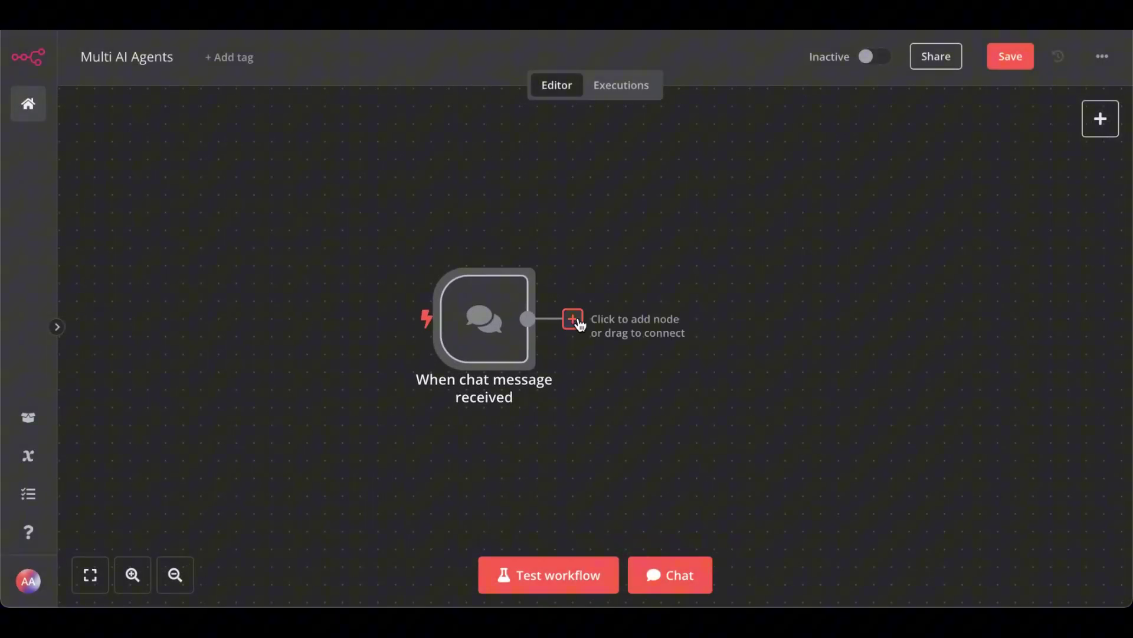
Add an AI Agent after the chat trigger, keeping Tools Agent as its type
left_click(574, 319)
left_click(858, 476)
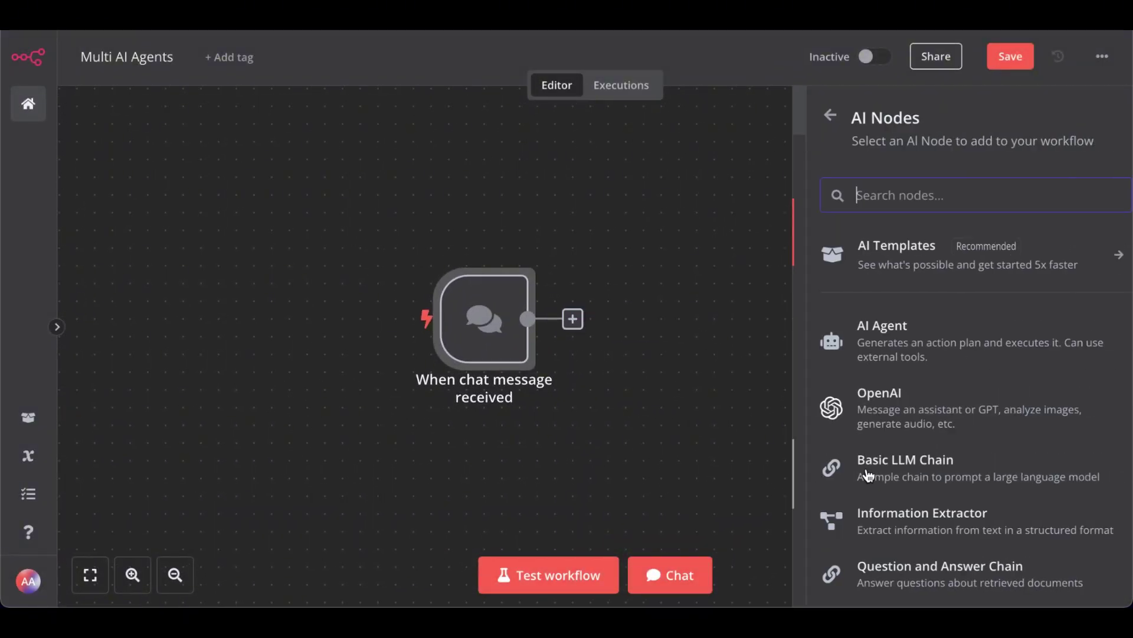
left_click(872, 342)
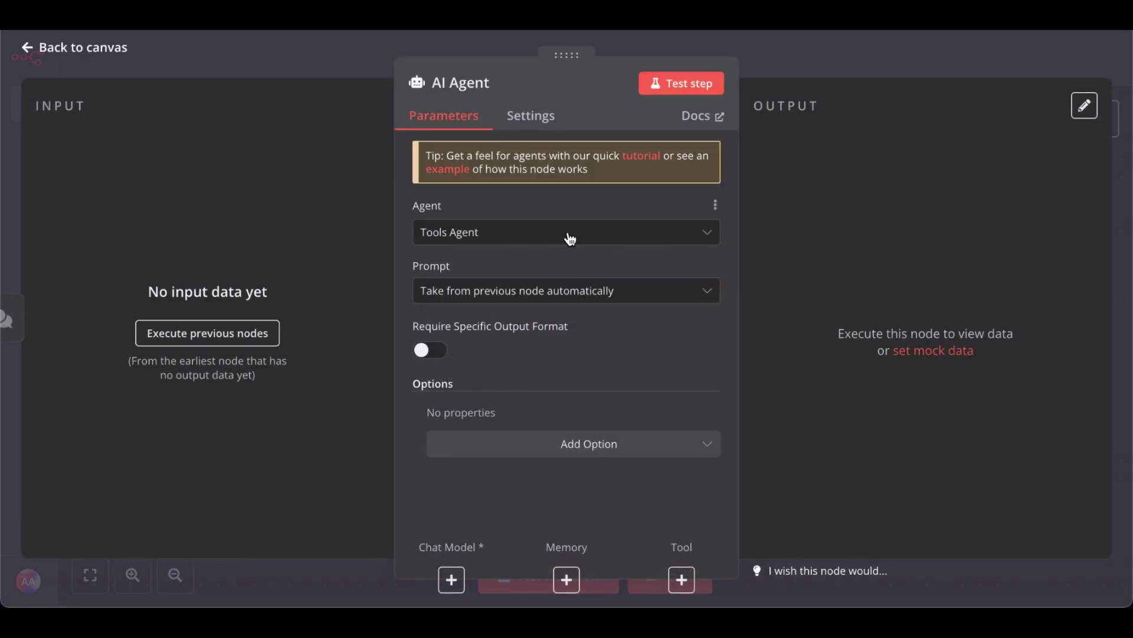
left_click(569, 238)
left_click(585, 206)
Give the agent a System Message containing the Web Searcher Agent prompt
left_click(557, 445)
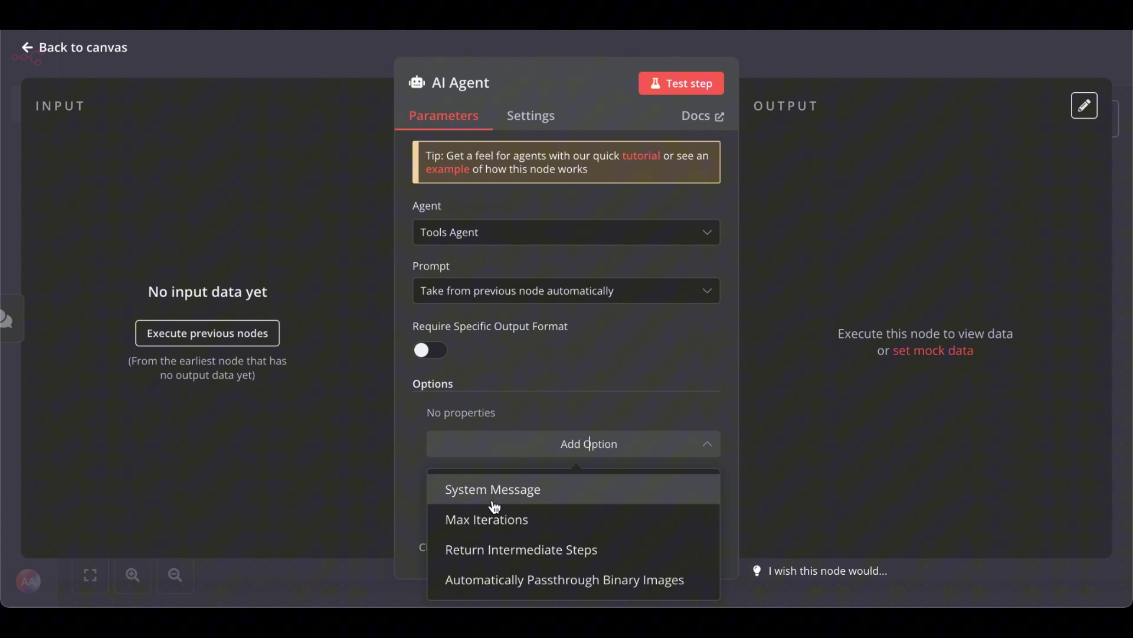
left_click(494, 506)
scroll(652, 292, "down", 1)
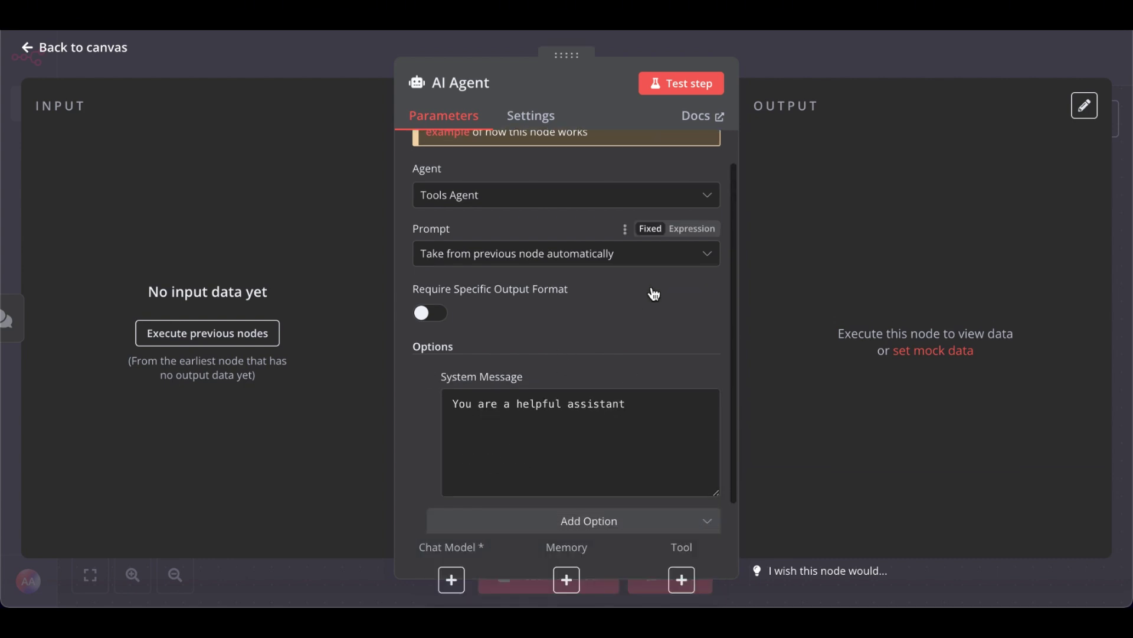
scroll(653, 293, "down", 1)
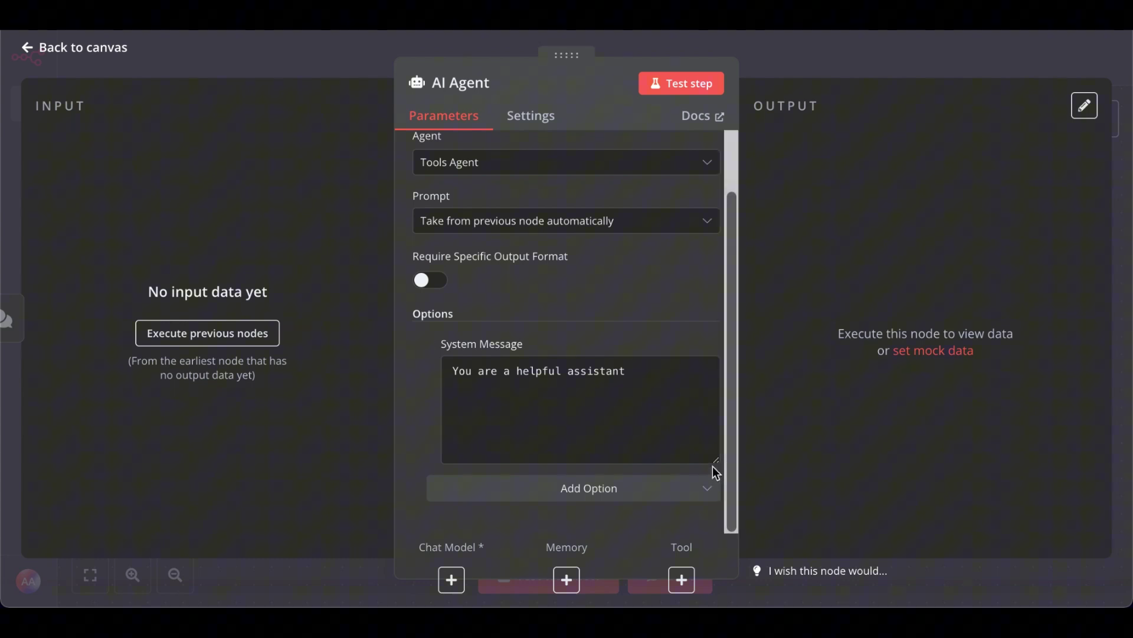
left_click_drag(716, 460, 716, 517)
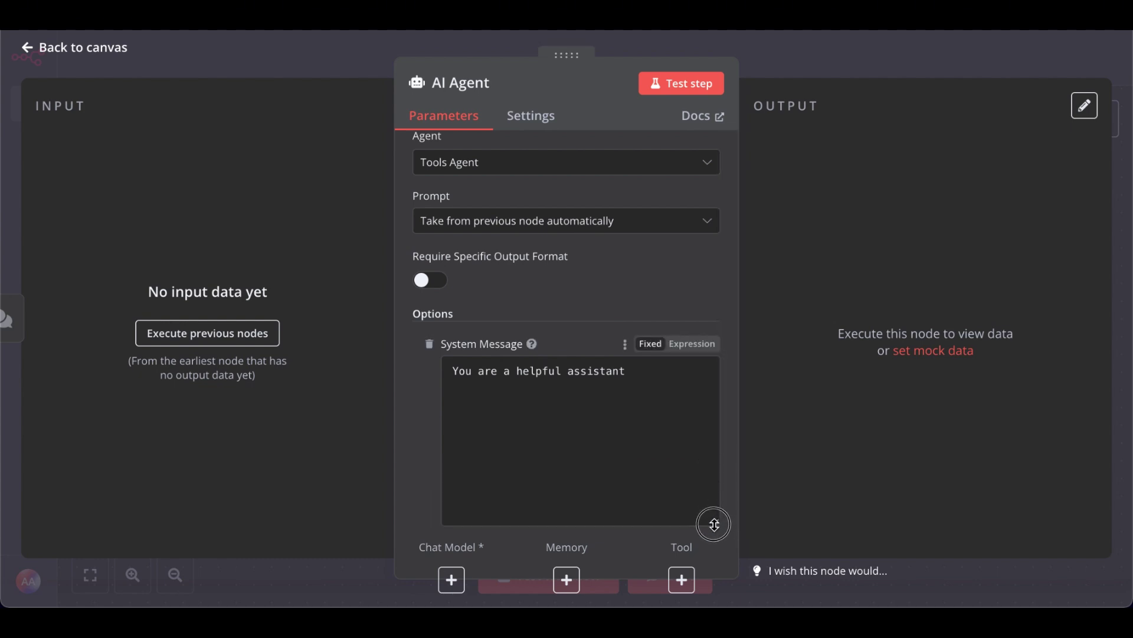
scroll(613, 285, "down", 1)
scroll(614, 285, "down", 1)
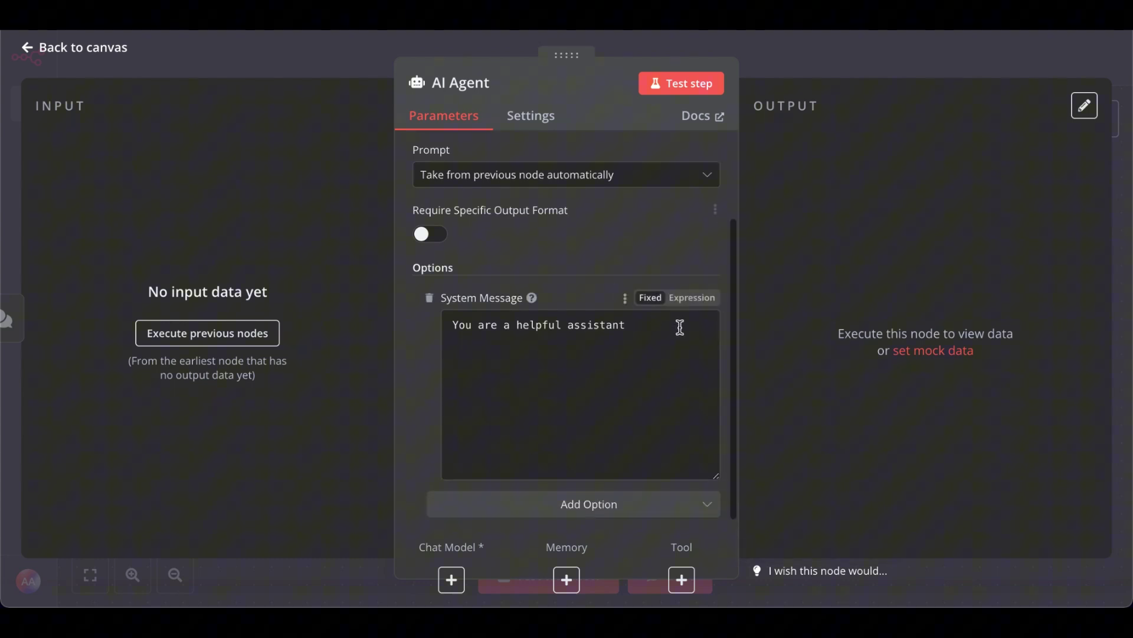
left_click_drag(675, 345, 454, 287)
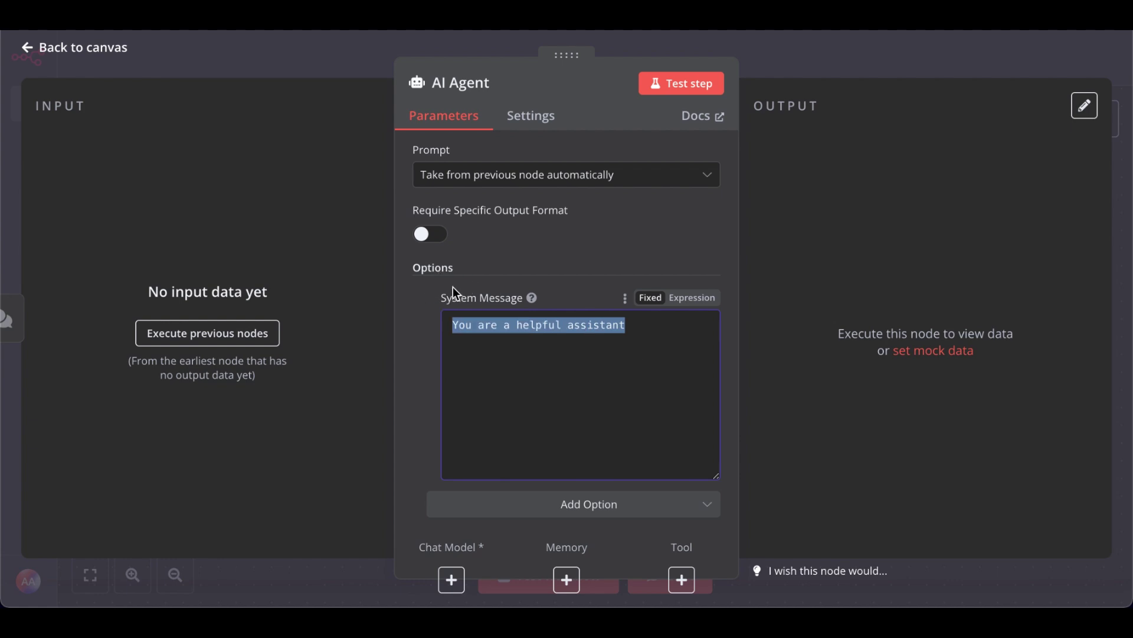
type("You are a Web Searcher Agent. The user will provide you with a topic or headline for an SEO blog article. Your task is to search the web for reliable, factual information on this topic and summarize key points to provide helpful content. Be concise and clear, focusing on details that would enhance the article's SEO value and informative quality.")
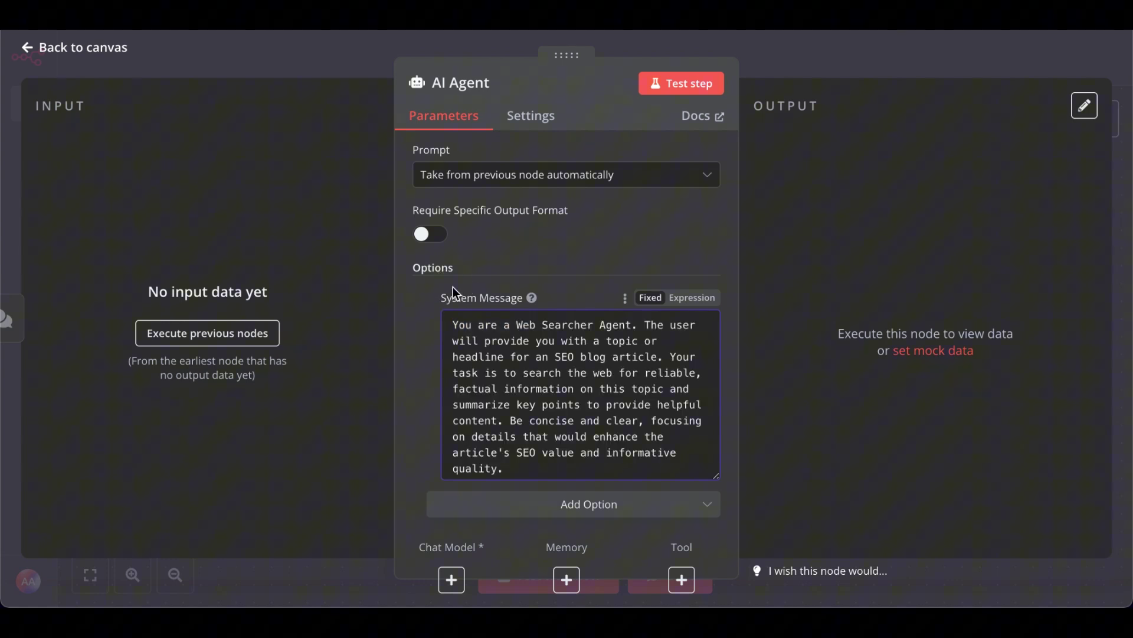
left_click_drag(716, 475, 716, 493)
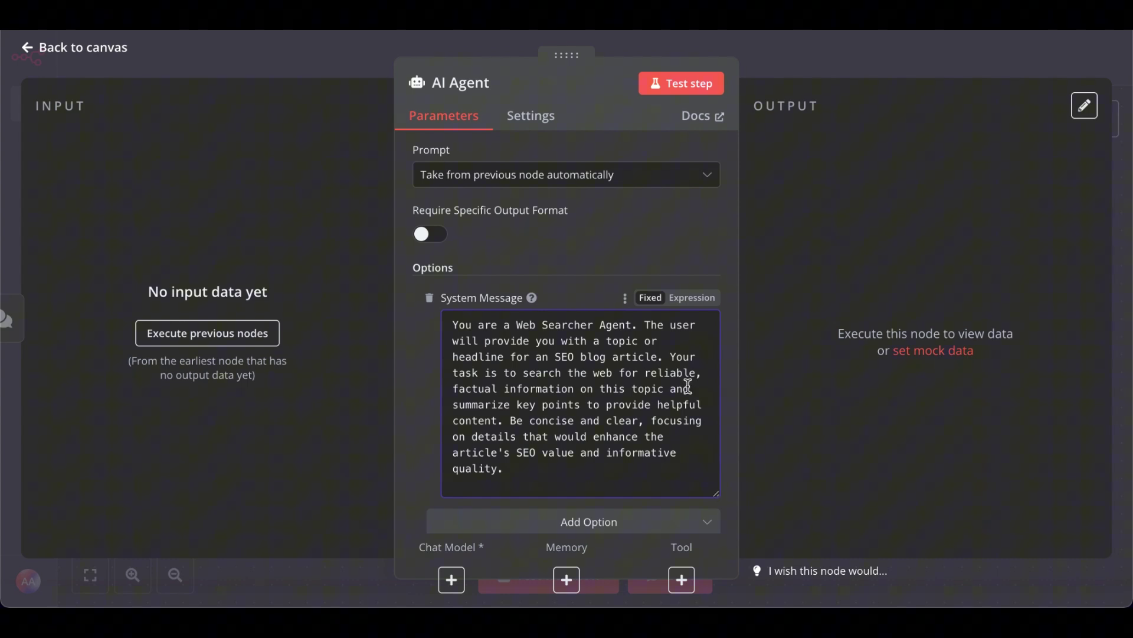
Attach an OpenAI Chat Model to the agent, using the OpenAi API credential and gpt-4o-mini
left_click(797, 68)
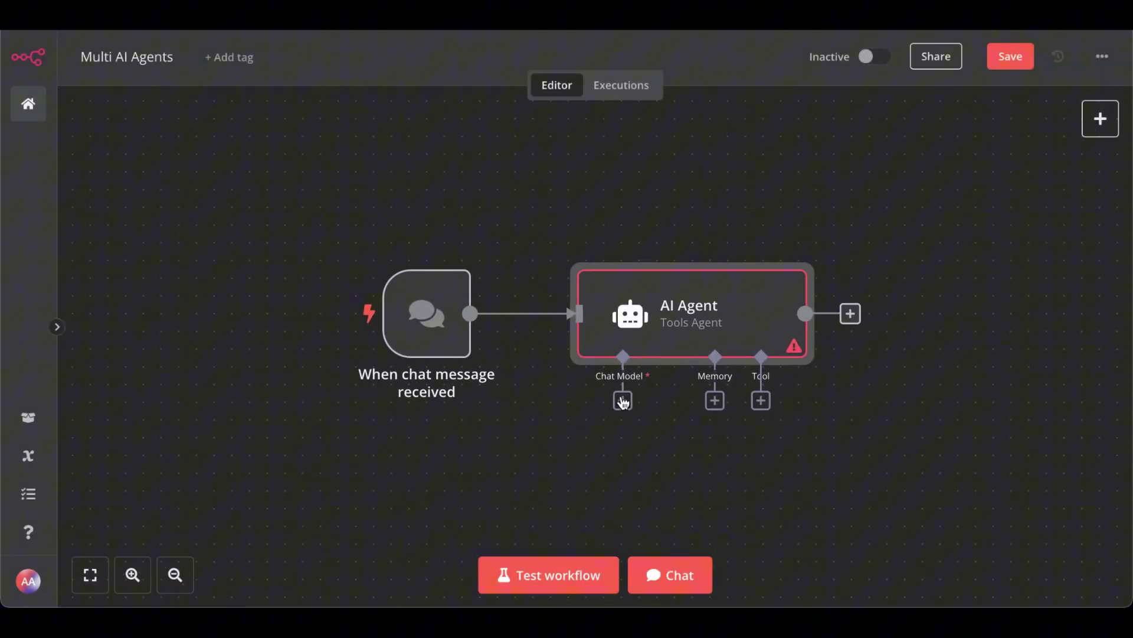
left_click(622, 402)
scroll(921, 424, "down", 2)
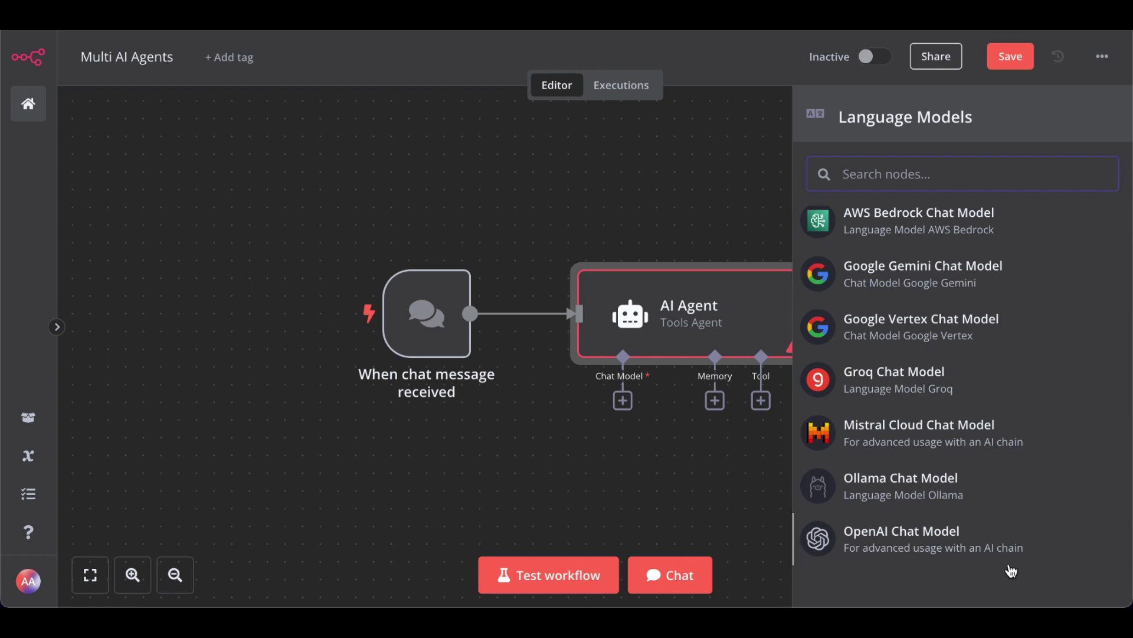
left_click(919, 543)
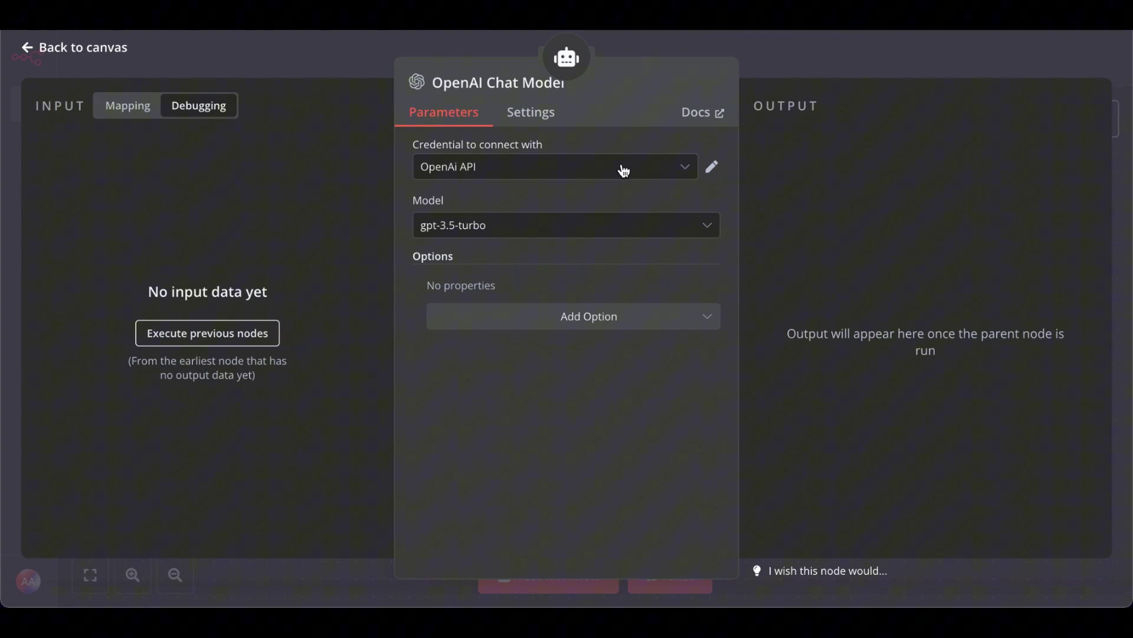
left_click(657, 170)
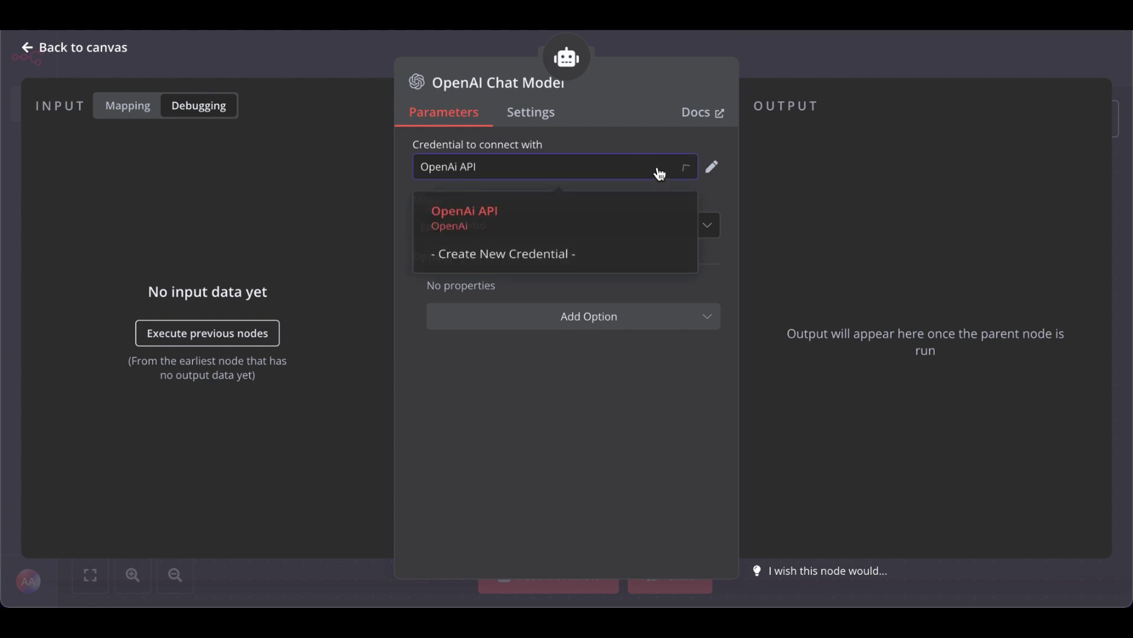
left_click(612, 136)
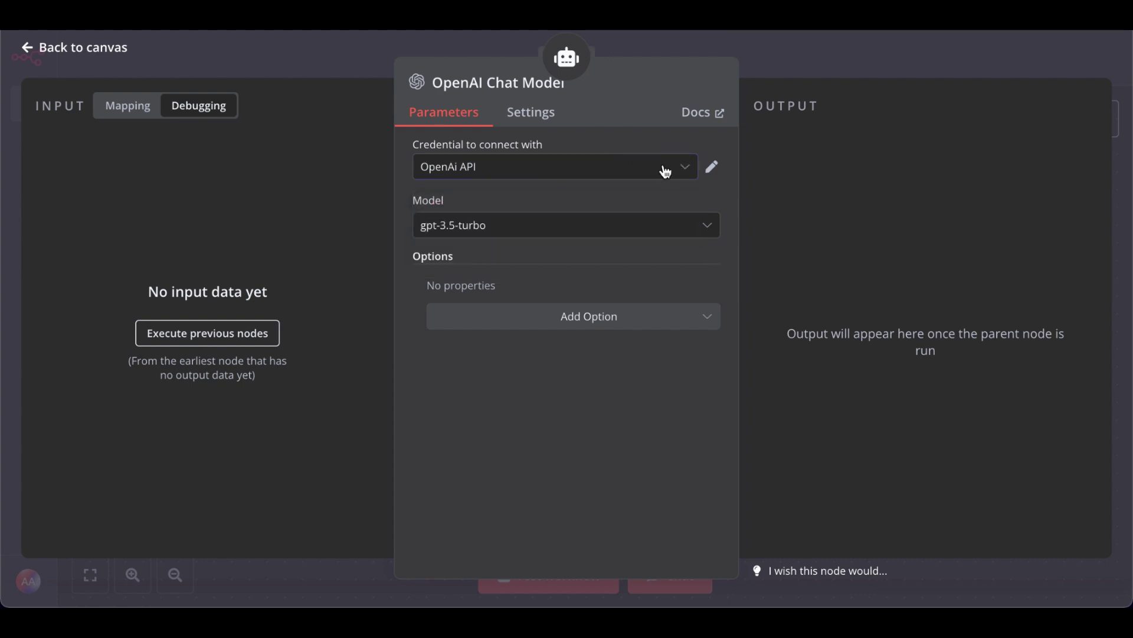
left_click(575, 233)
scroll(536, 396, "down", 5)
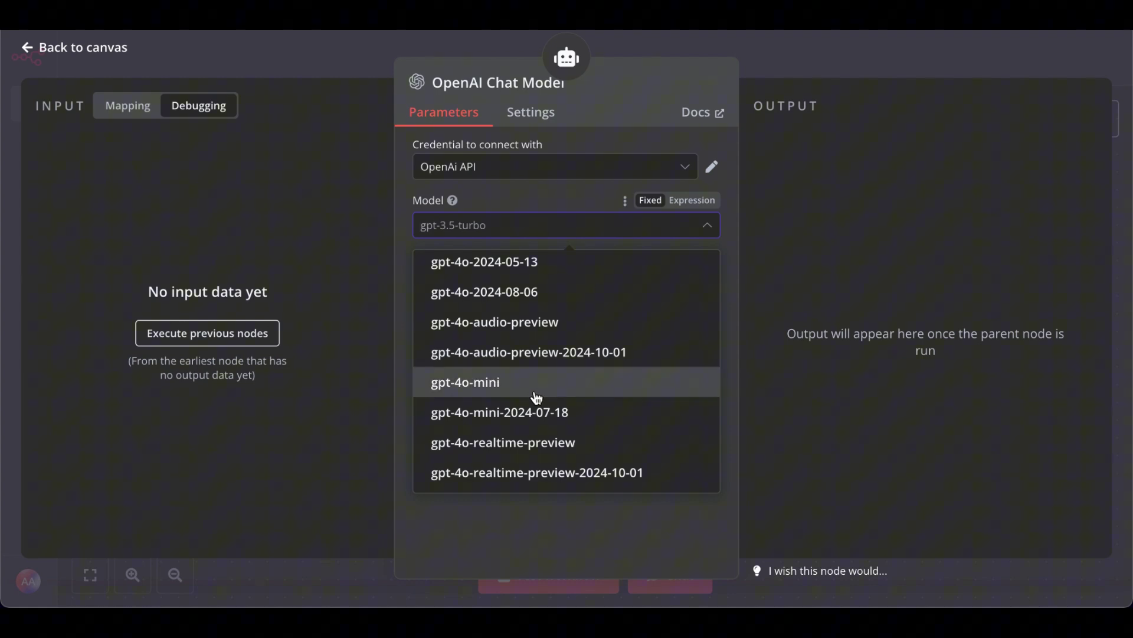
scroll(623, 377, "up", 2)
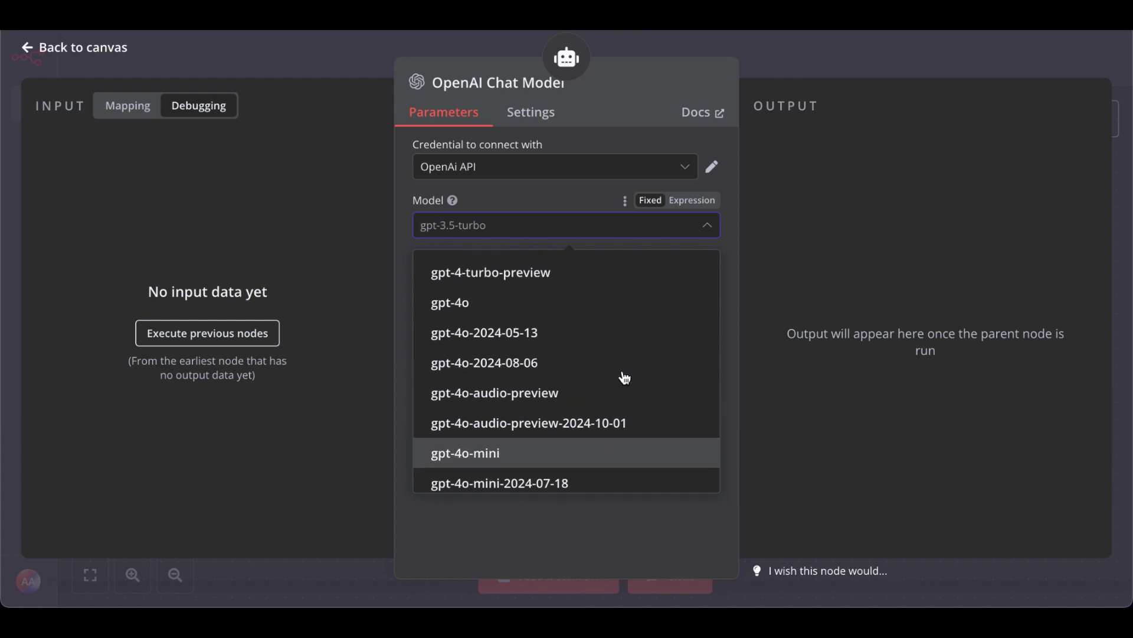
scroll(484, 308, "down", 2)
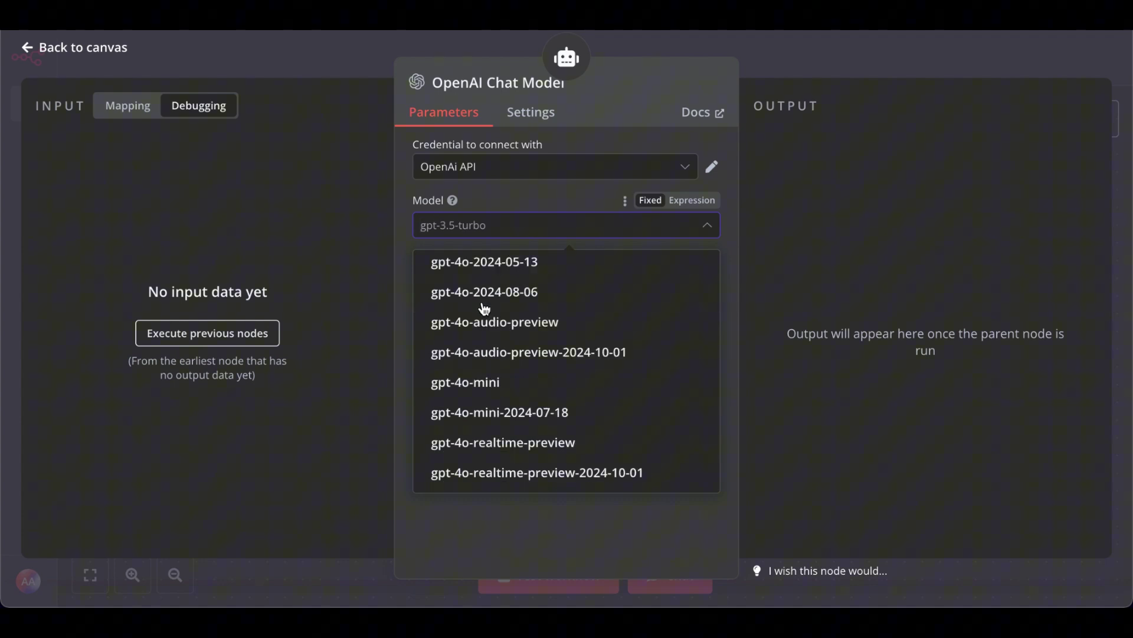
left_click(516, 389)
left_click(830, 67)
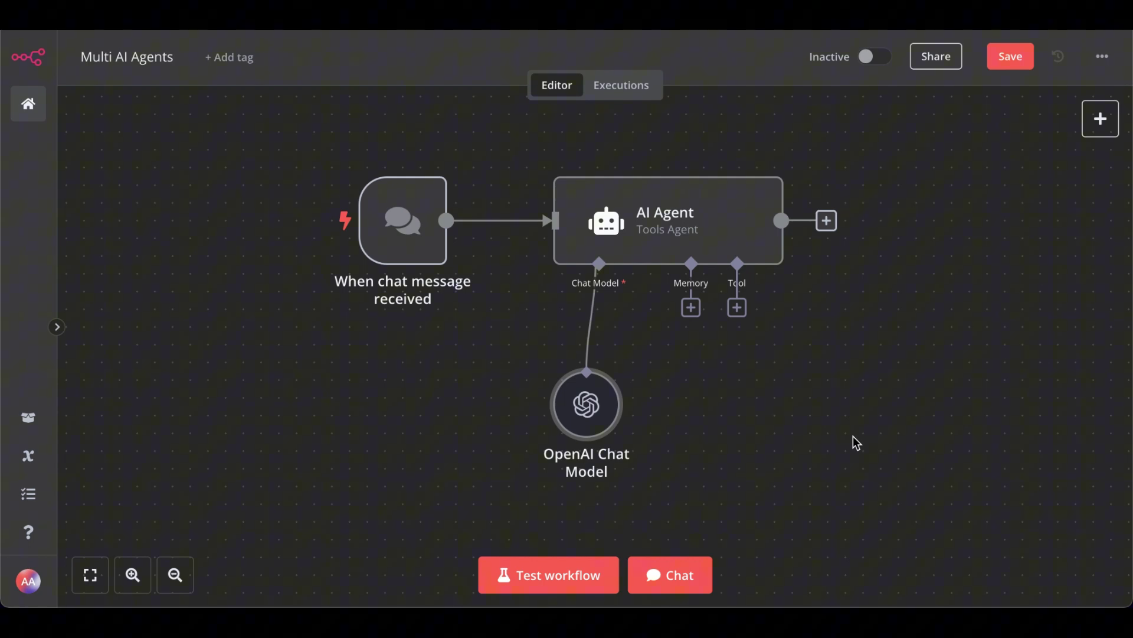
Add a SerpApi Google Search tool using the existing SerpAPI API credential, with no extra options
left_click(739, 312)
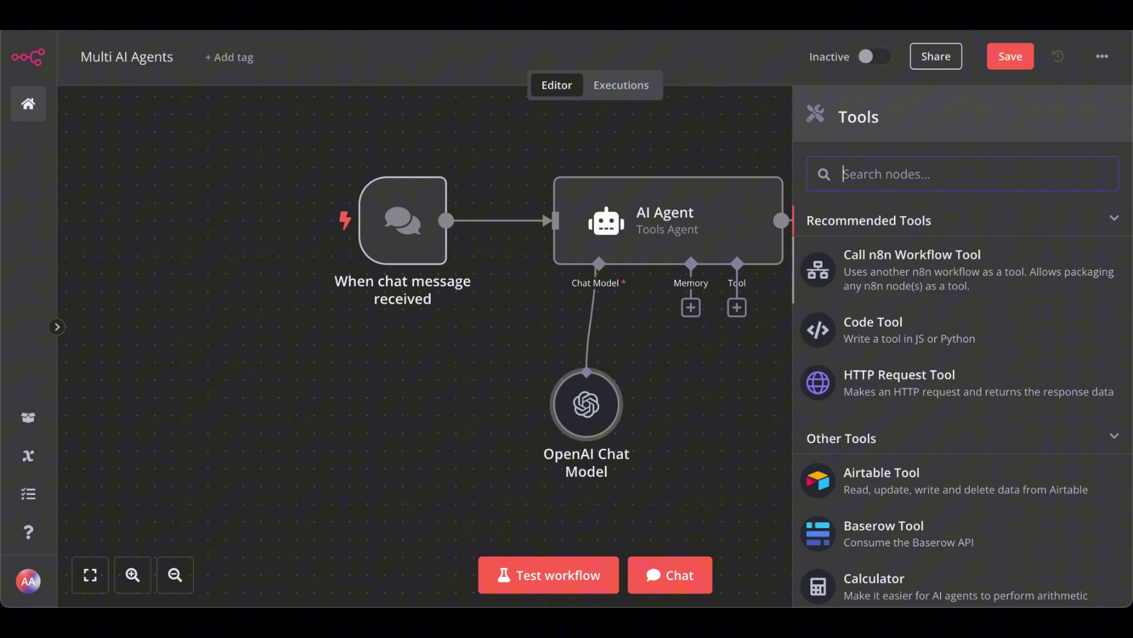
type("ser")
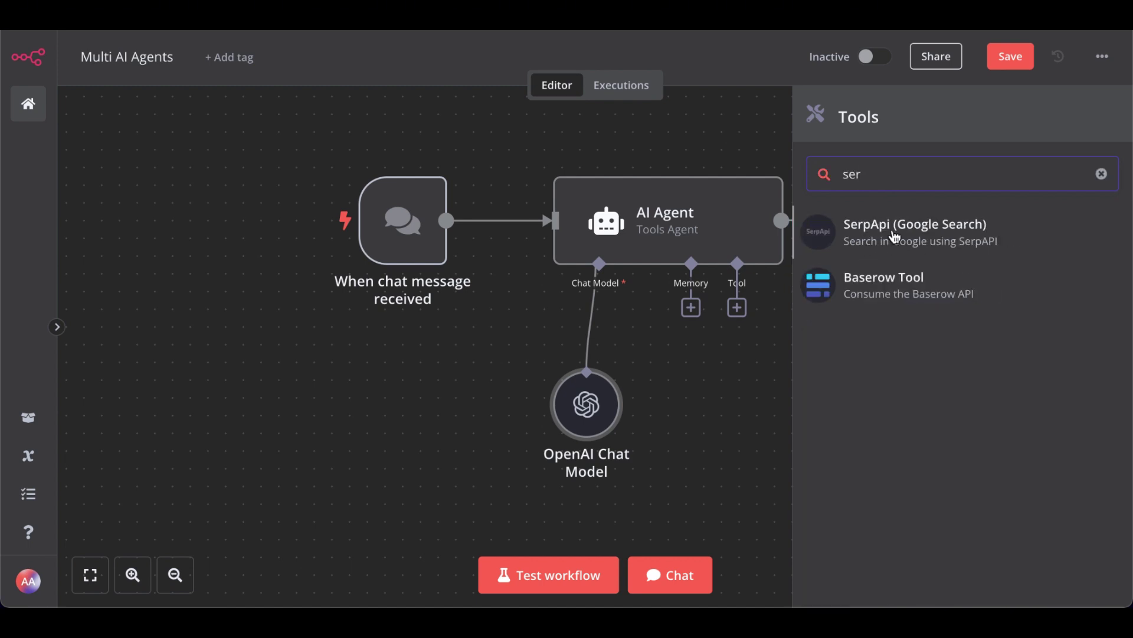
left_click(895, 235)
left_click(607, 168)
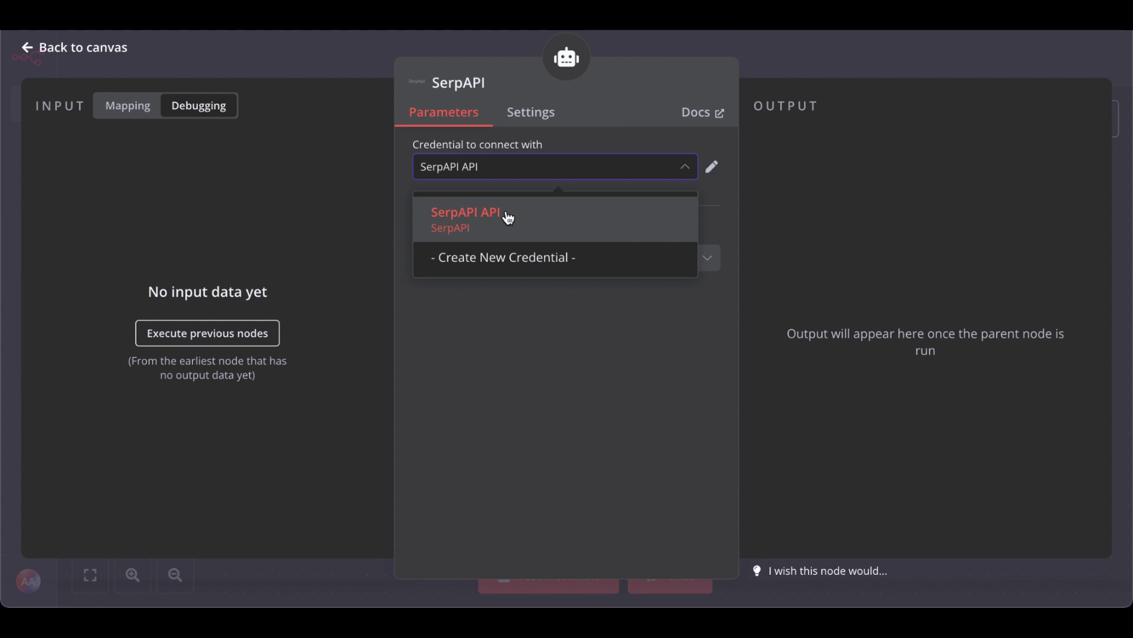
left_click(637, 108)
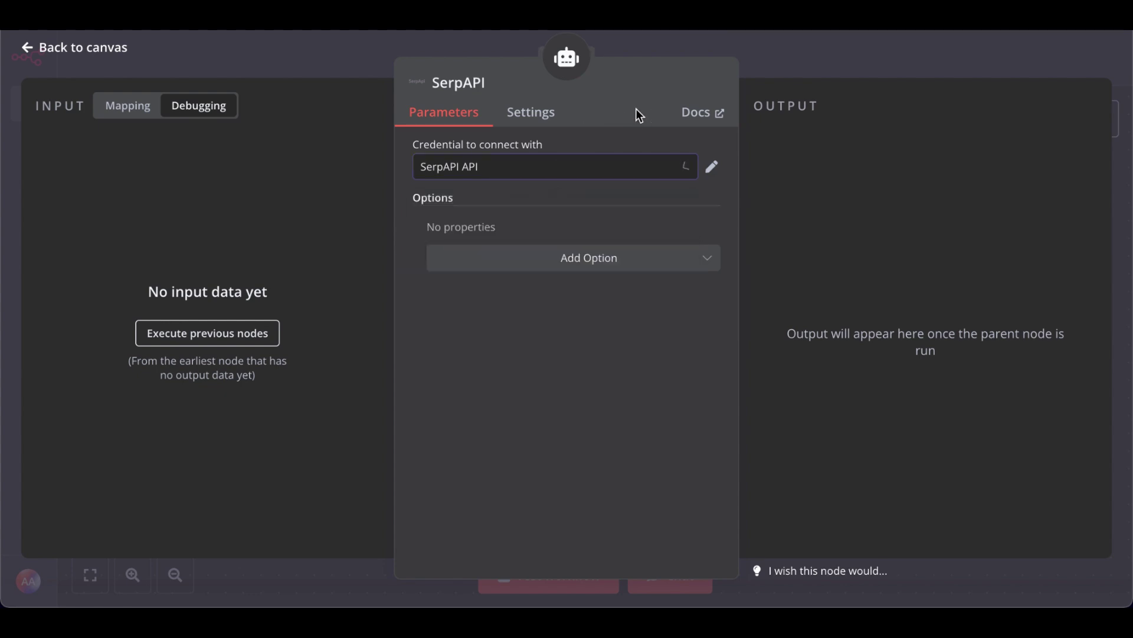
left_click(617, 260)
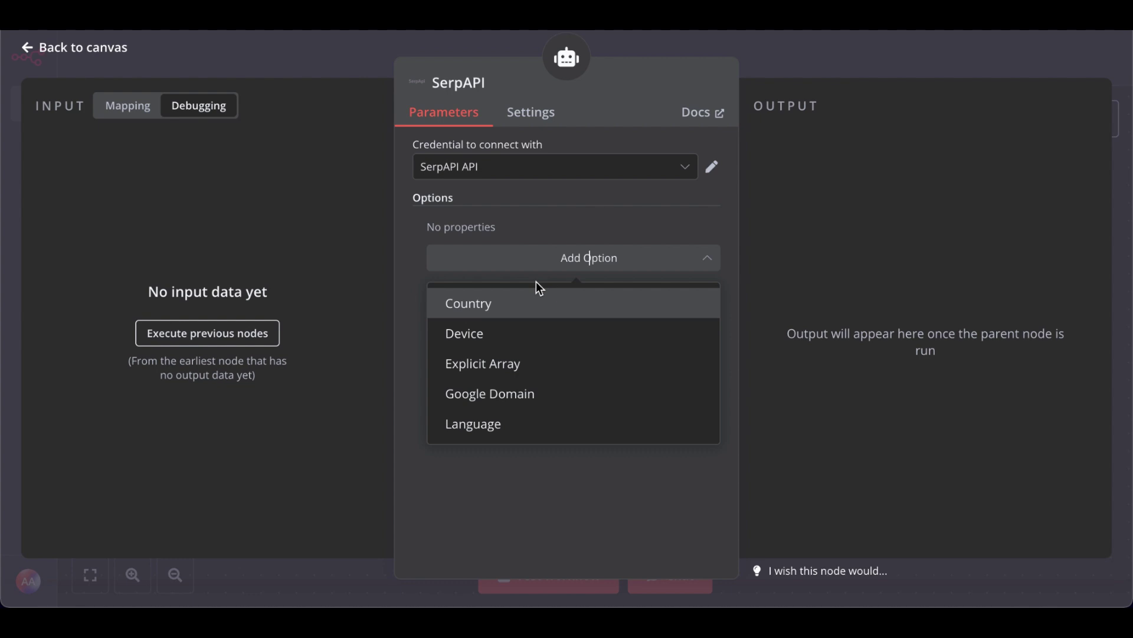
left_click(606, 214)
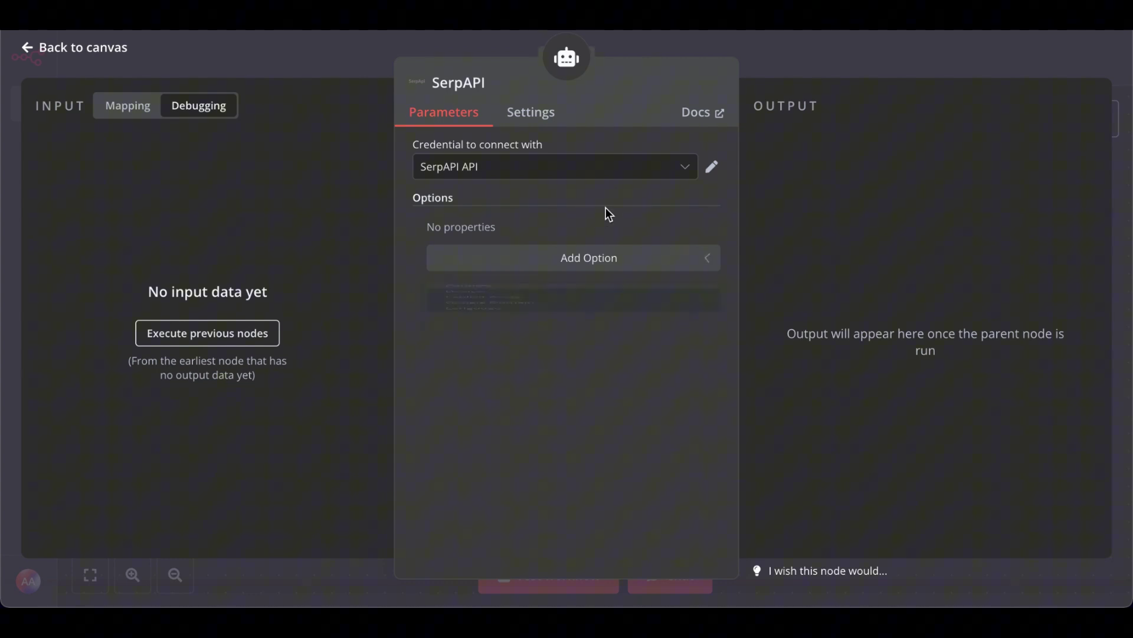
left_click(850, 62)
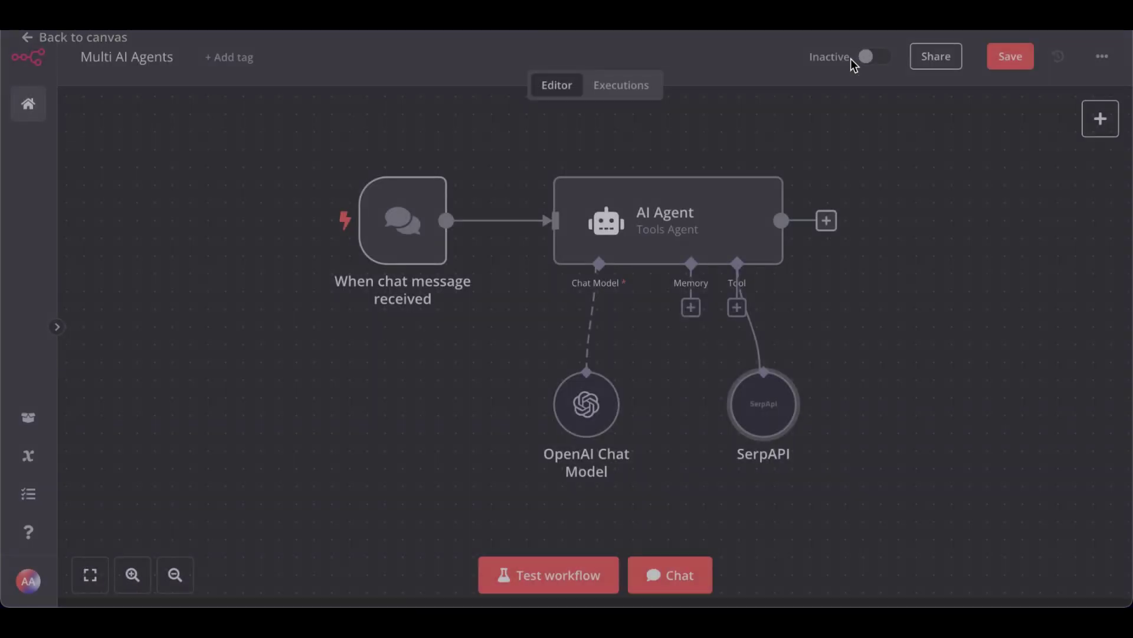
Save the workflow and test it by sending 'Ai Agnets business use cases' in the chat
left_click_drag(768, 416, 732, 422)
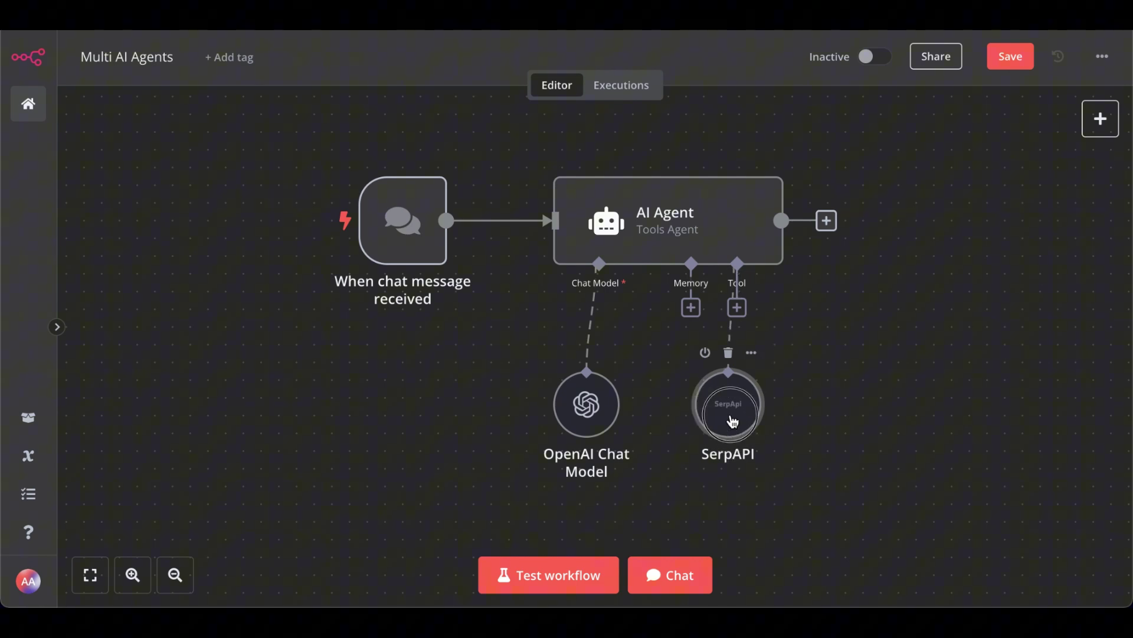
key("ctrl+s")
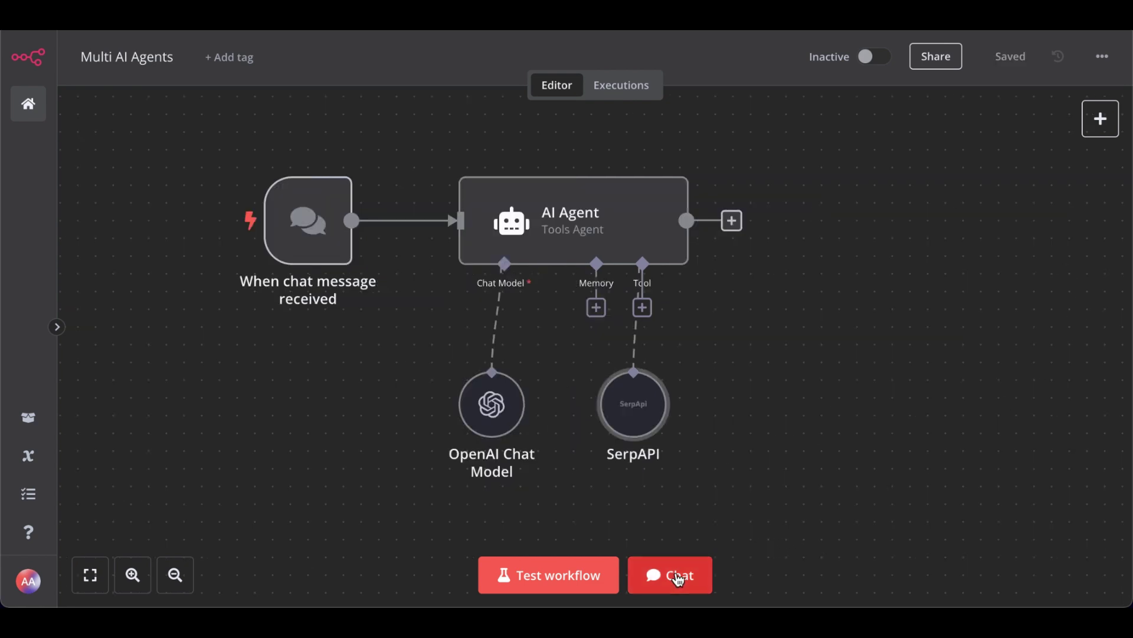
left_click(677, 578)
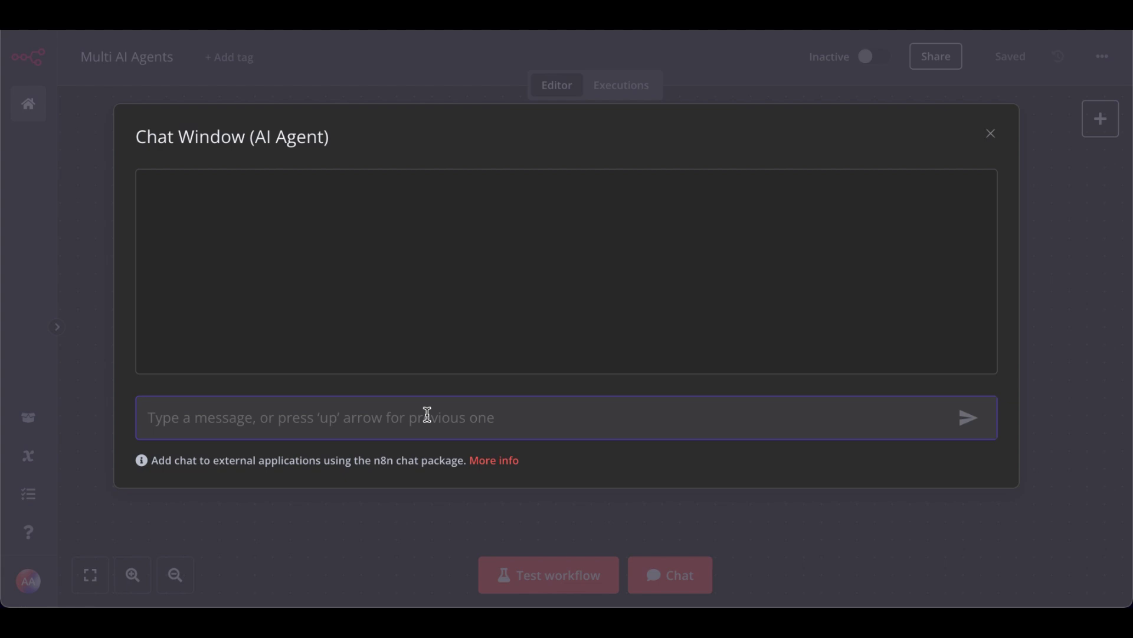
type("Ai Agnets ")
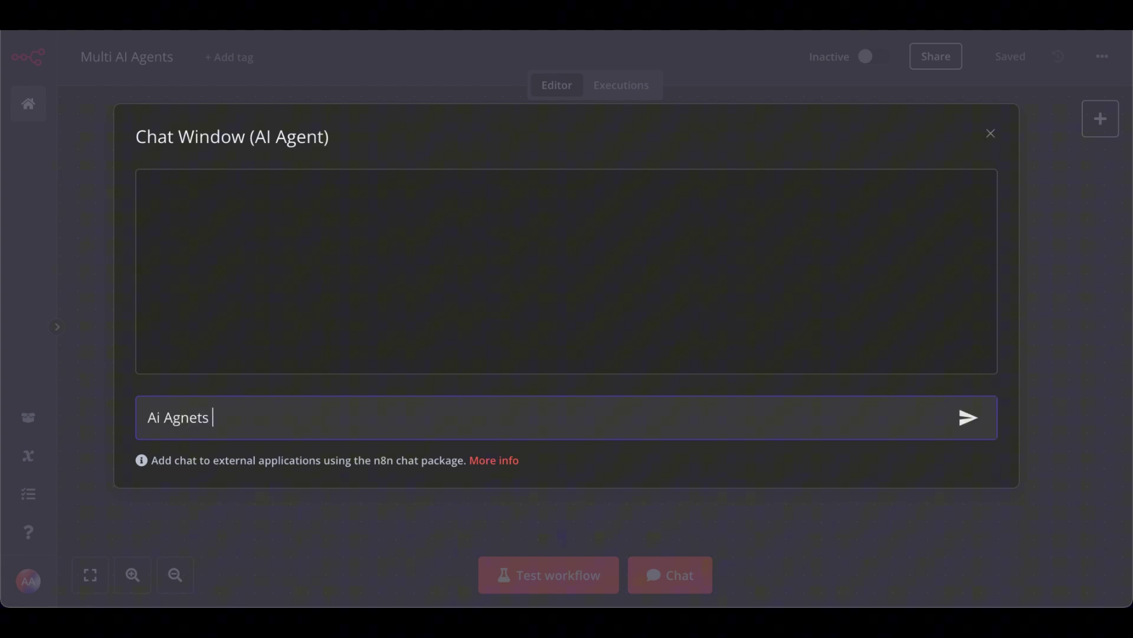
type("b")
type("usiness use")
type(" cases")
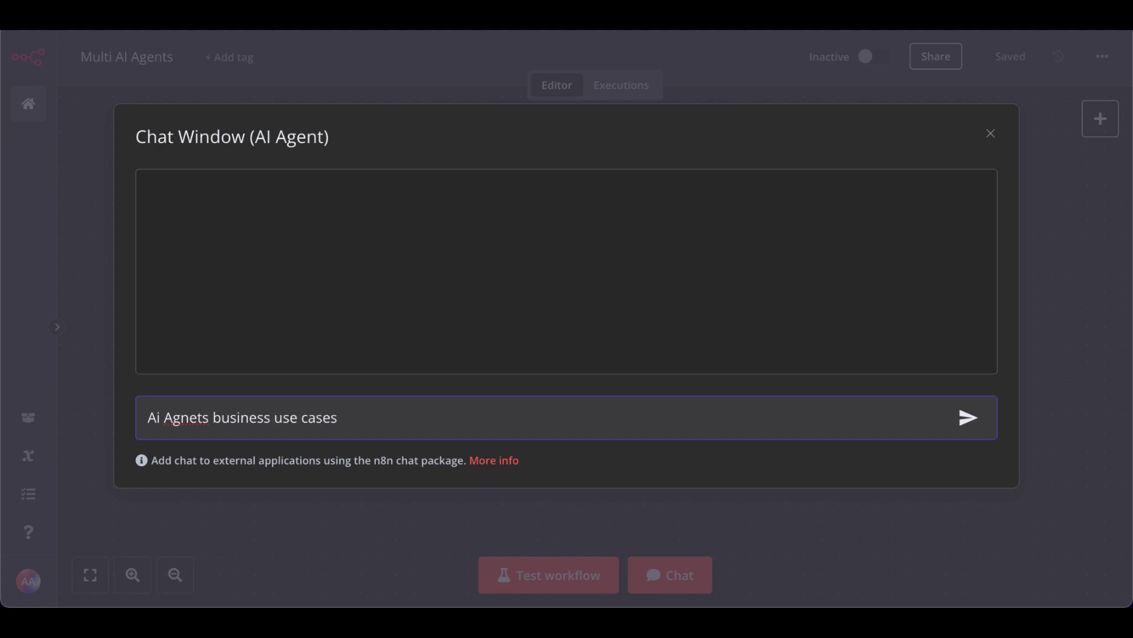
key("Return")
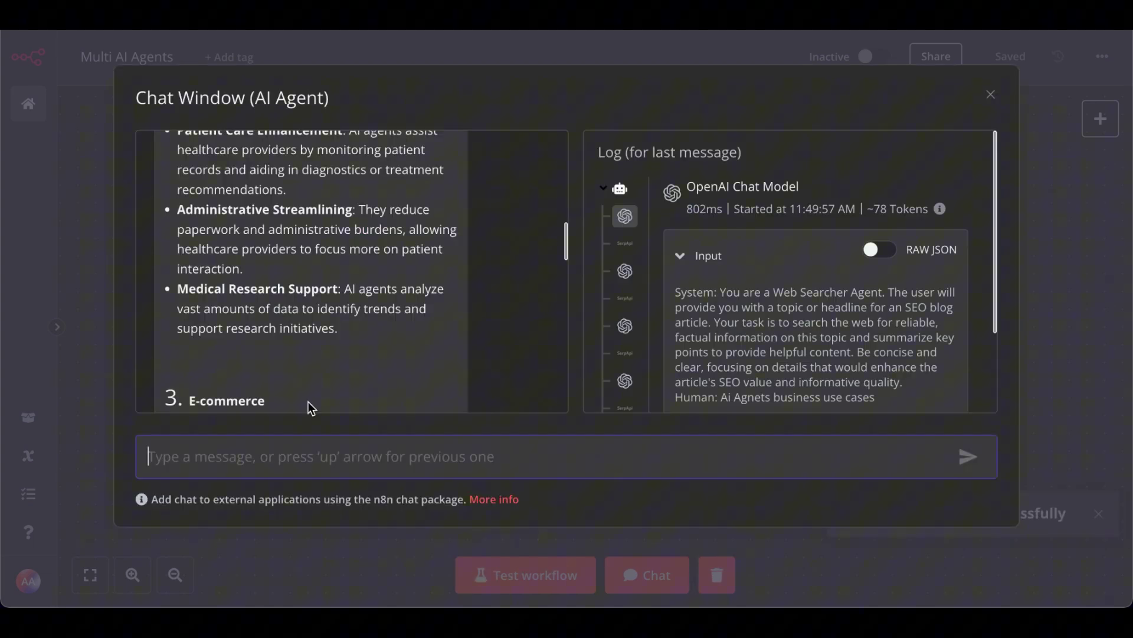
scroll(387, 305, "up", 3)
scroll(387, 306, "up", 3)
scroll(387, 305, "up", 2)
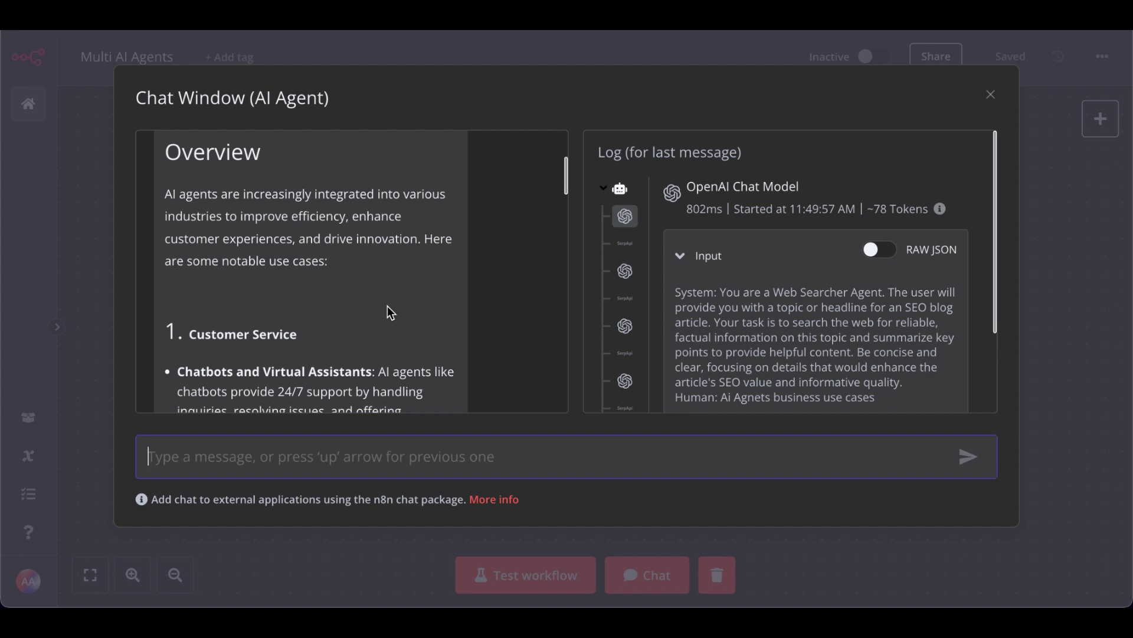
scroll(415, 318, "up", 2)
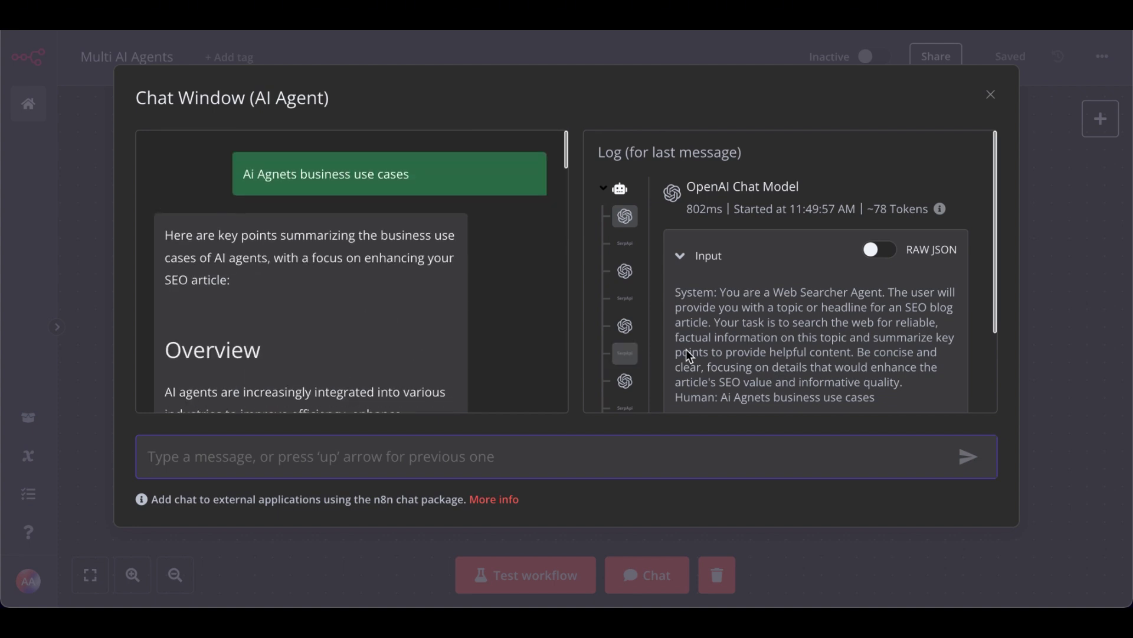
left_click(1044, 238)
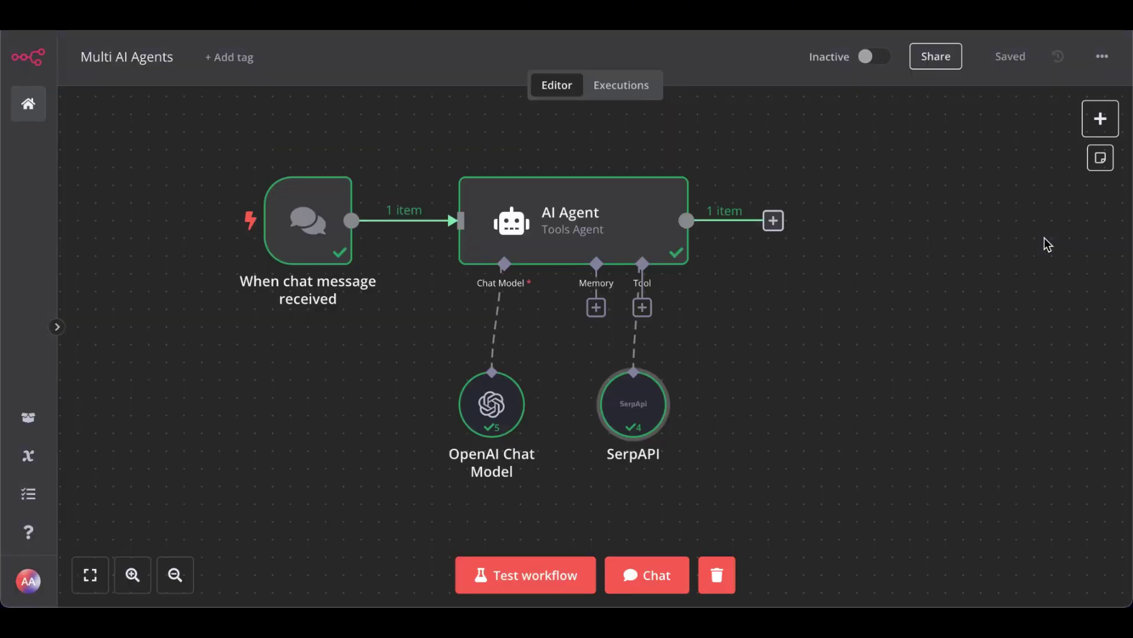
Add an OpenAI 'Message a model' node after the AI Agent, using GPT-4O-MINI
left_click(773, 220)
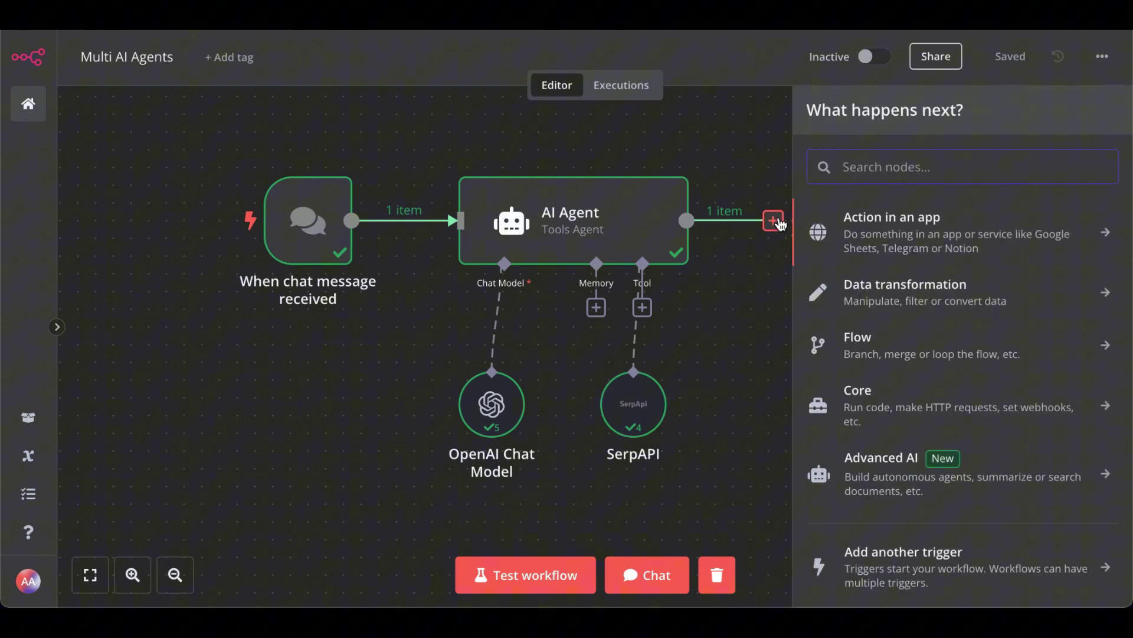
type("open")
left_click(871, 232)
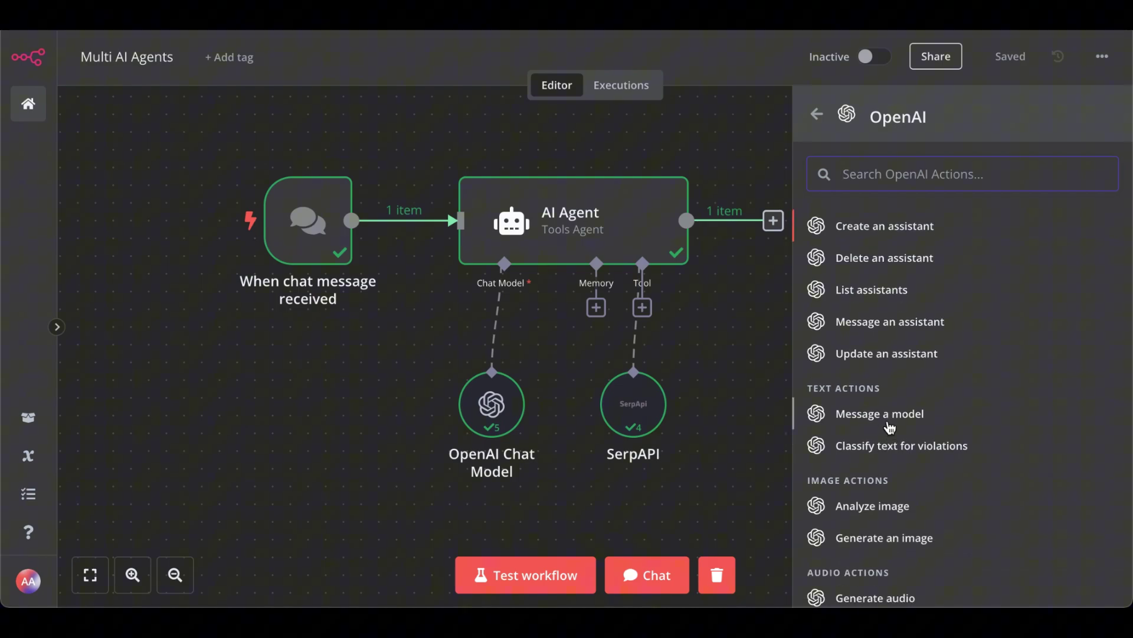
left_click(880, 413)
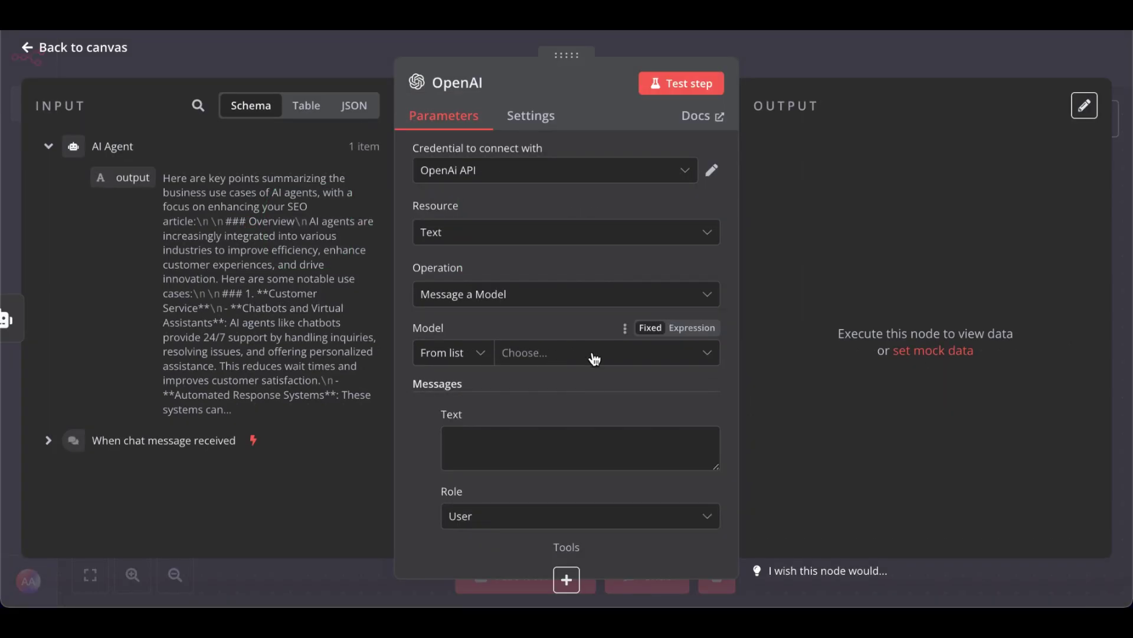
left_click(594, 358)
scroll(543, 483, "down", 5)
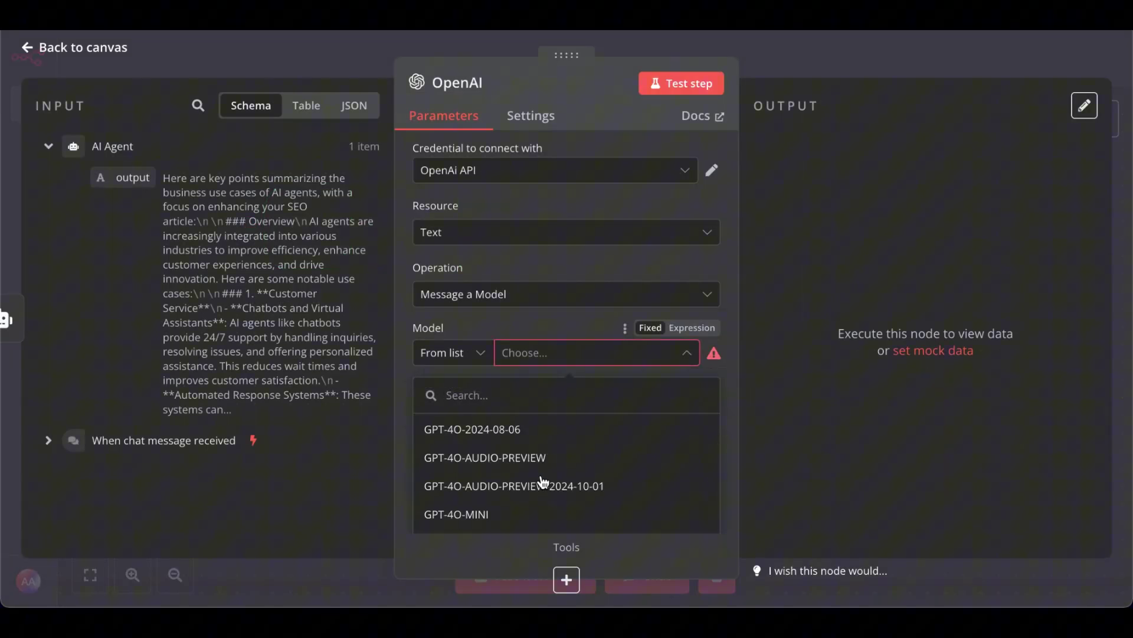
left_click(503, 513)
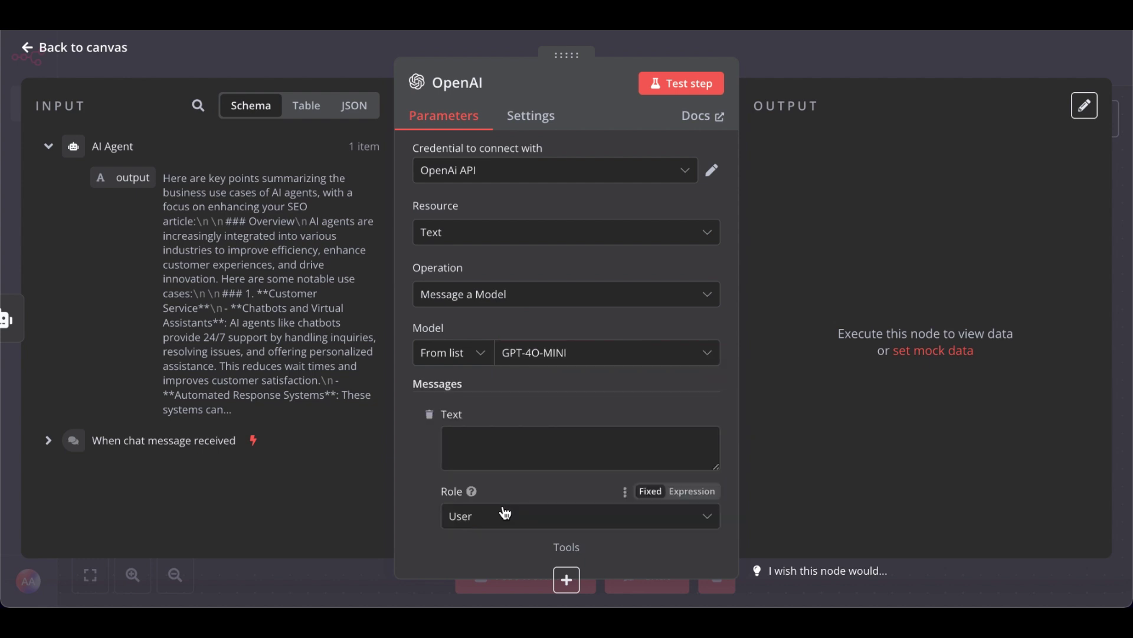
scroll(585, 203, "down", 2)
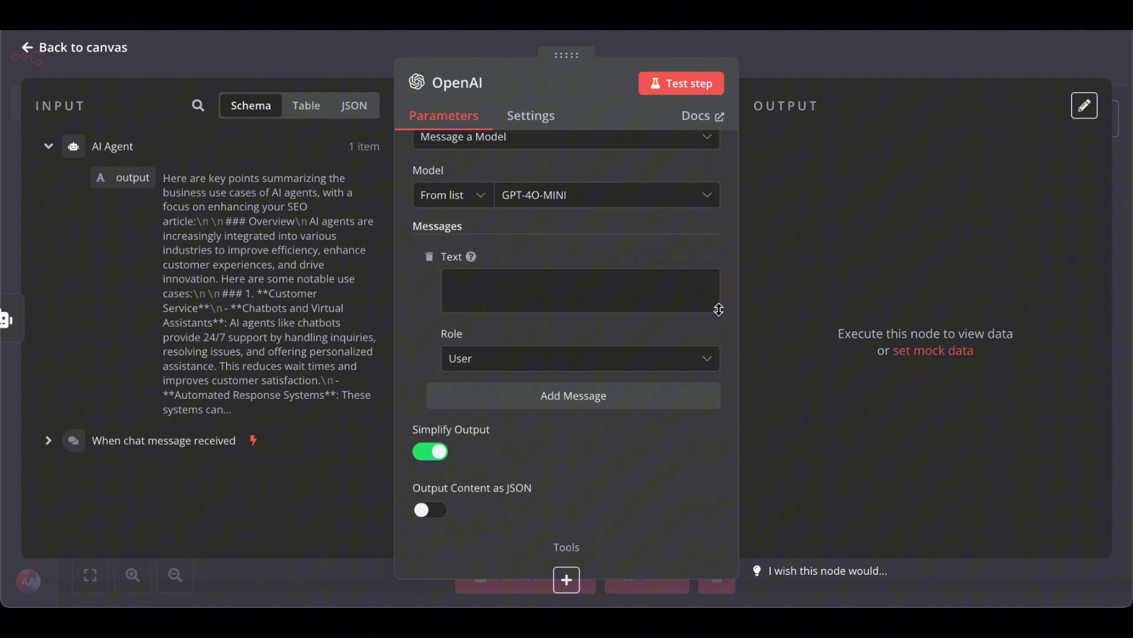
Paste the SEO content writer prompt and make it an expression
left_click_drag(714, 309, 714, 413)
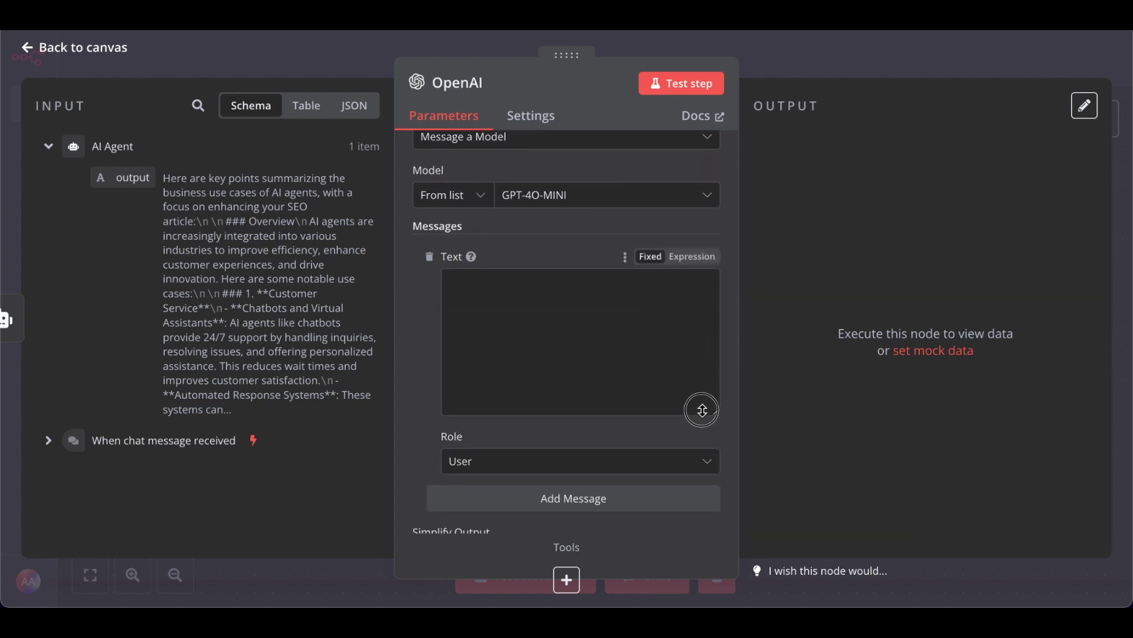
left_click(517, 306)
key("ctrl+v")
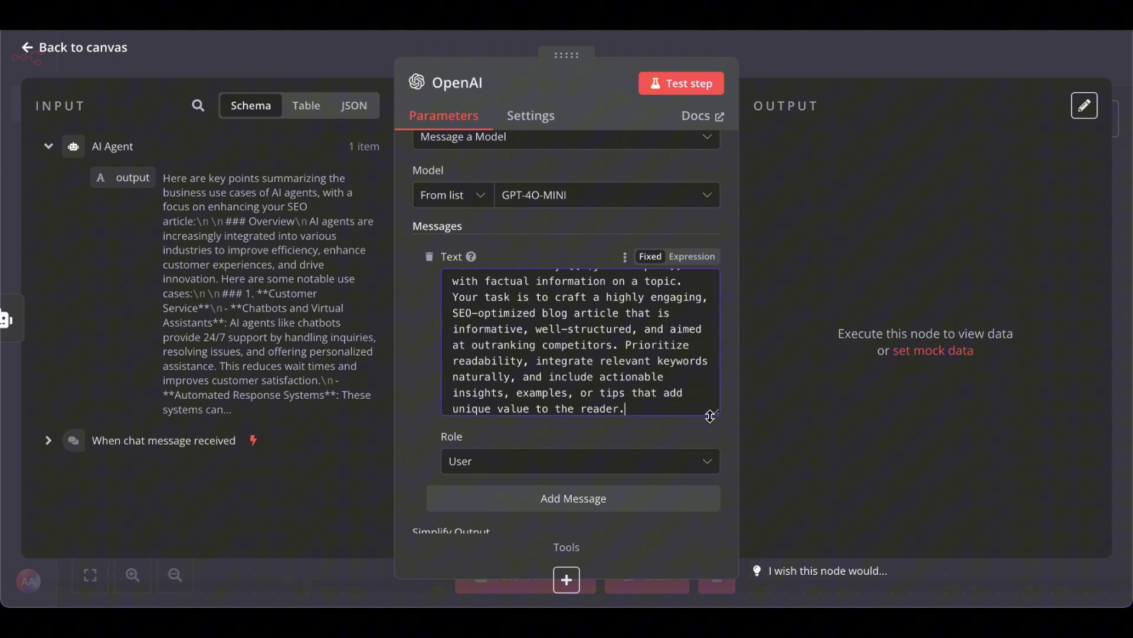
left_click(692, 256)
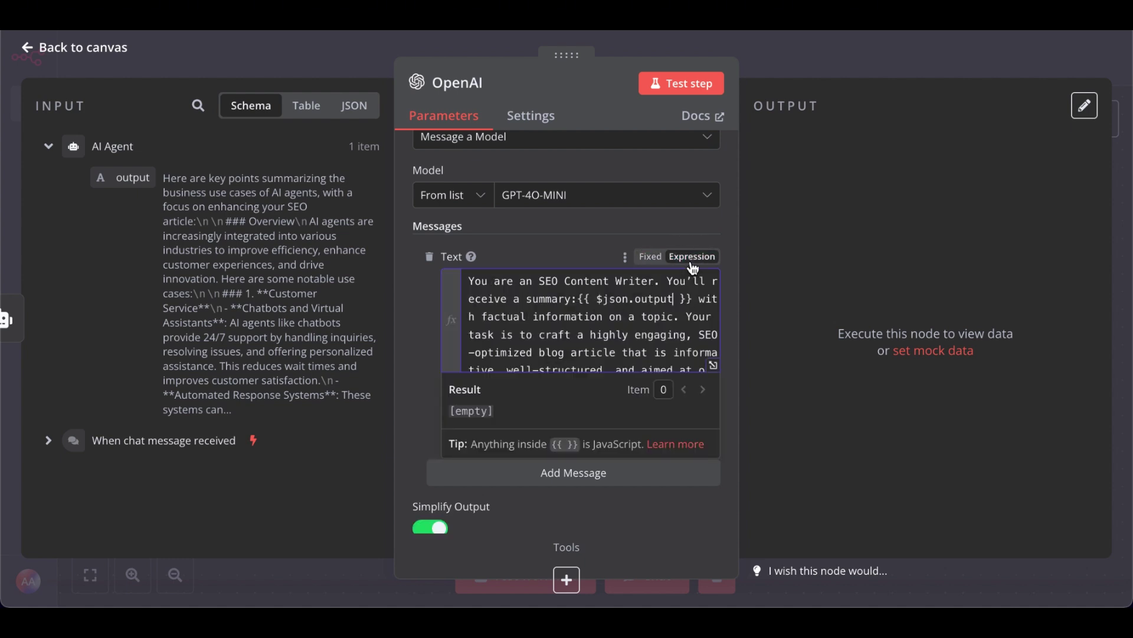
Replace the {{ $json.output }} placeholder with the AI Agent's output field
left_click(713, 365)
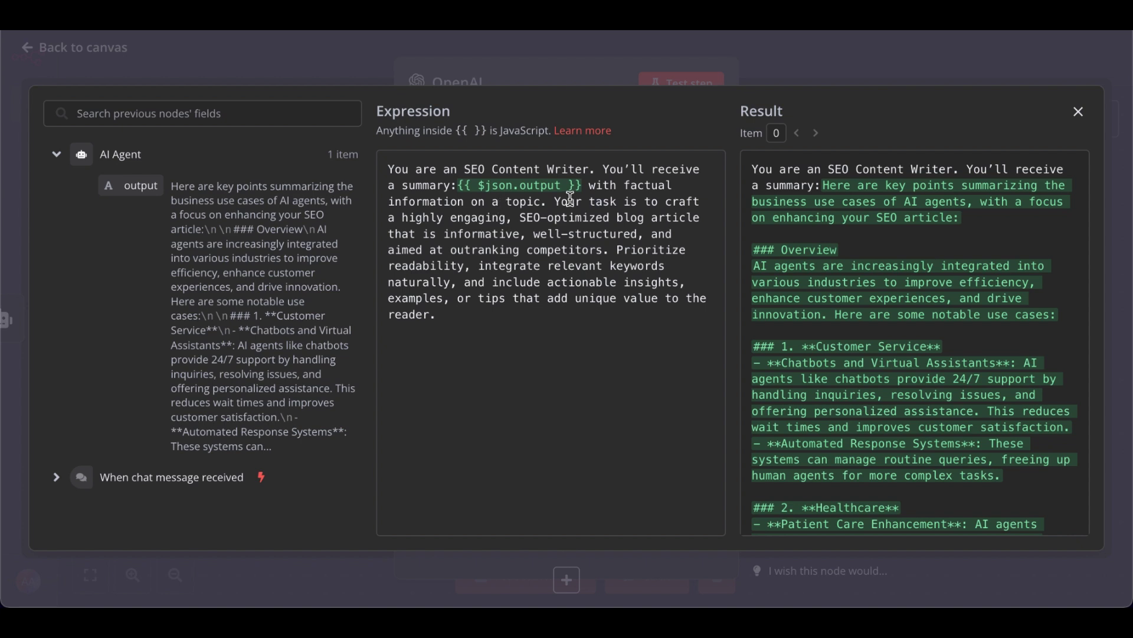
left_click_drag(582, 185, 458, 183)
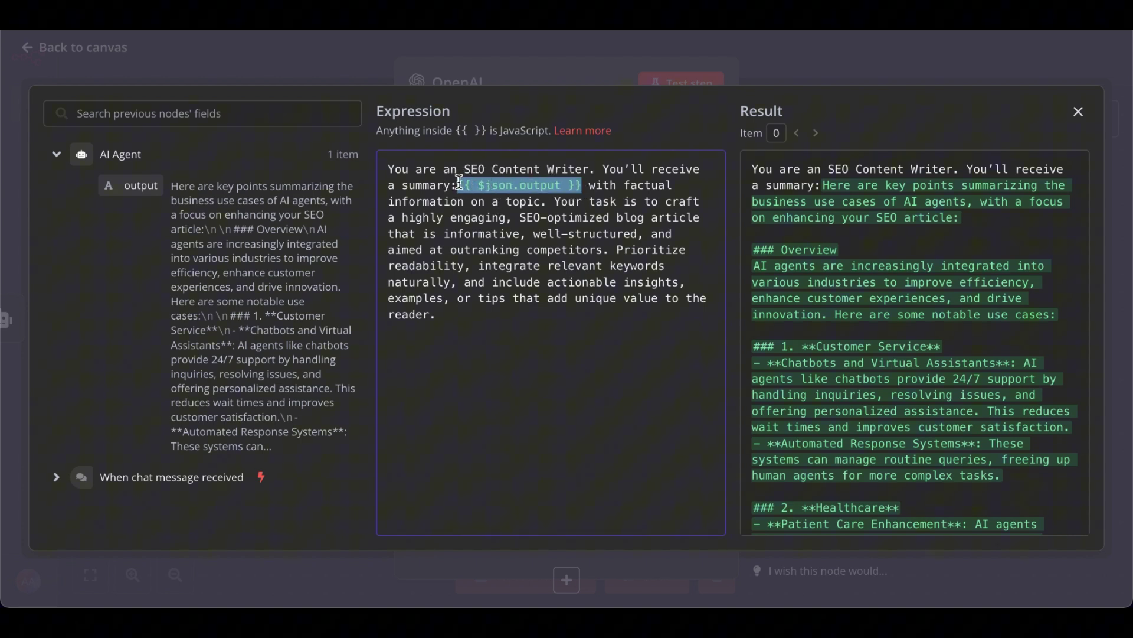
key("BackSpace")
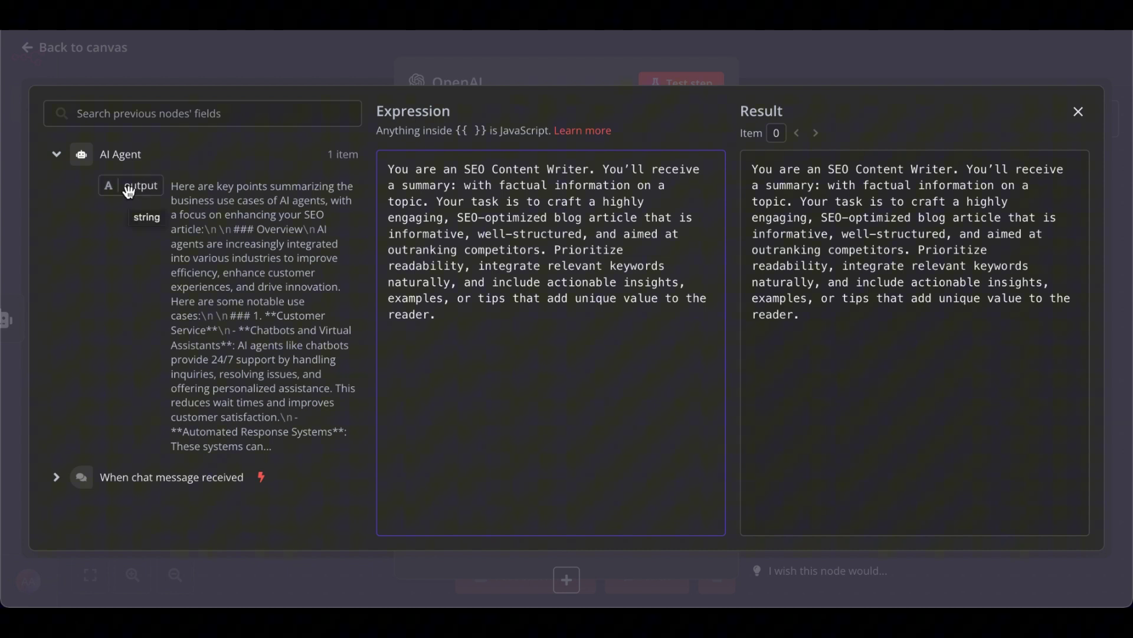
left_click_drag(129, 192, 455, 189)
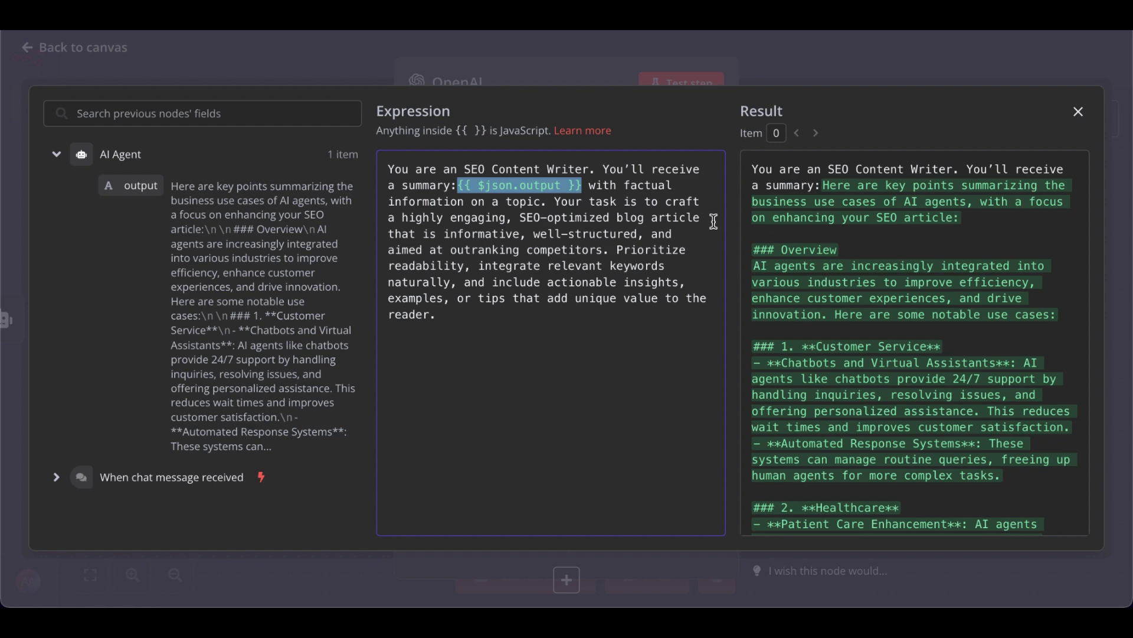
Close the prompt editor and rename the OpenAI node to 'SEO Writer'
left_click(845, 70)
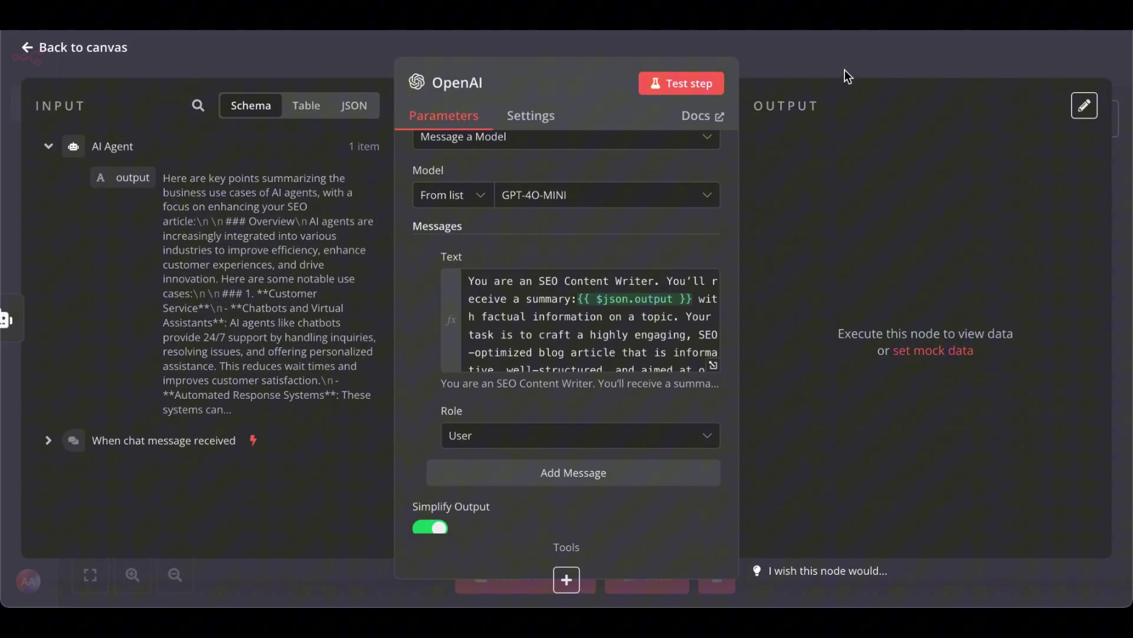
scroll(546, 316, "down", 2)
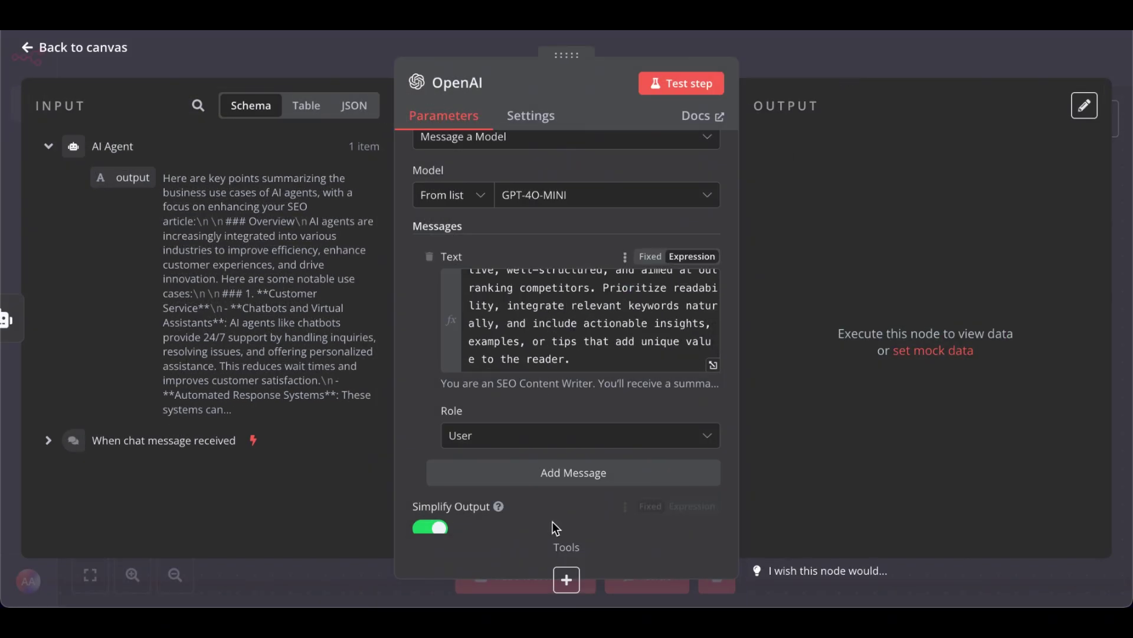
scroll(553, 521, "down", 3)
scroll(553, 521, "up", 5)
left_click(801, 49)
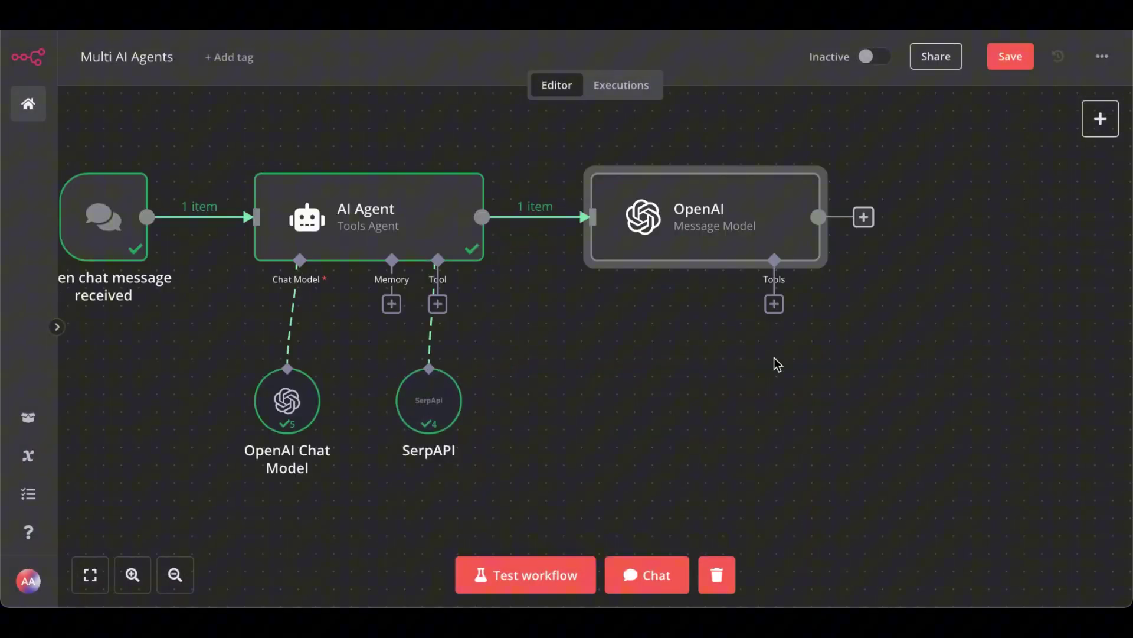
double_click(711, 214)
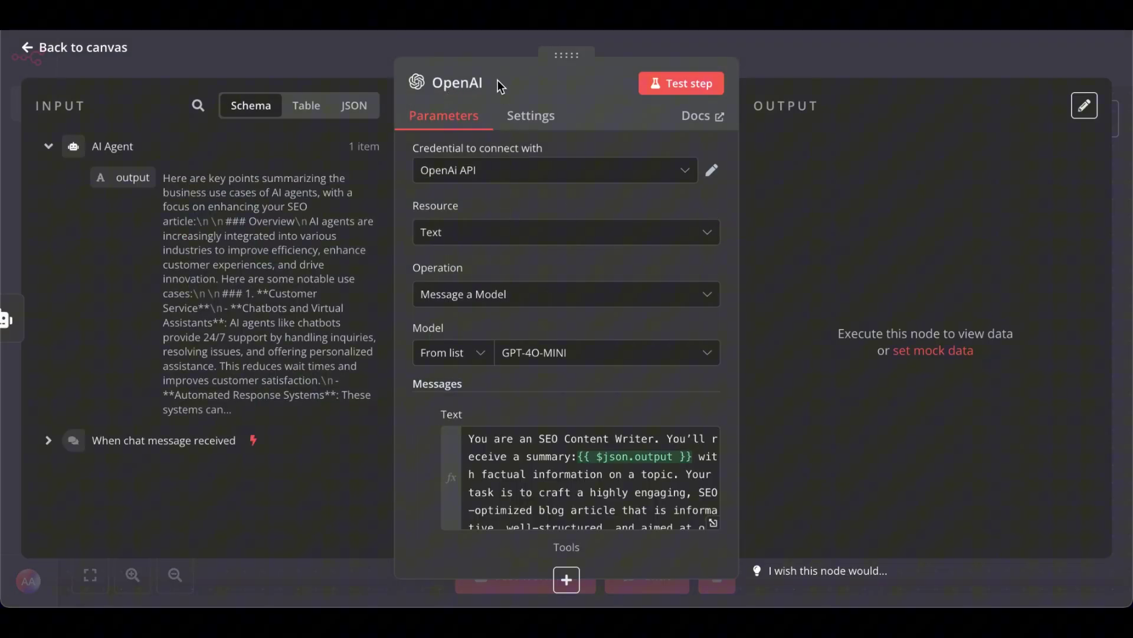
left_click(492, 83)
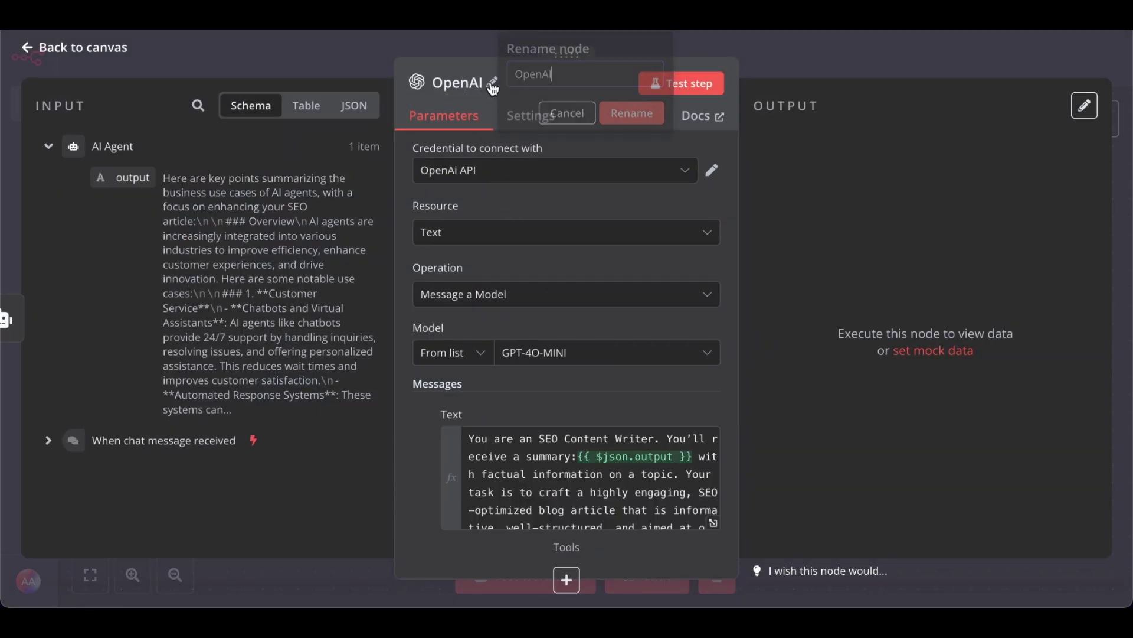
double_click(535, 77)
type("SEO")
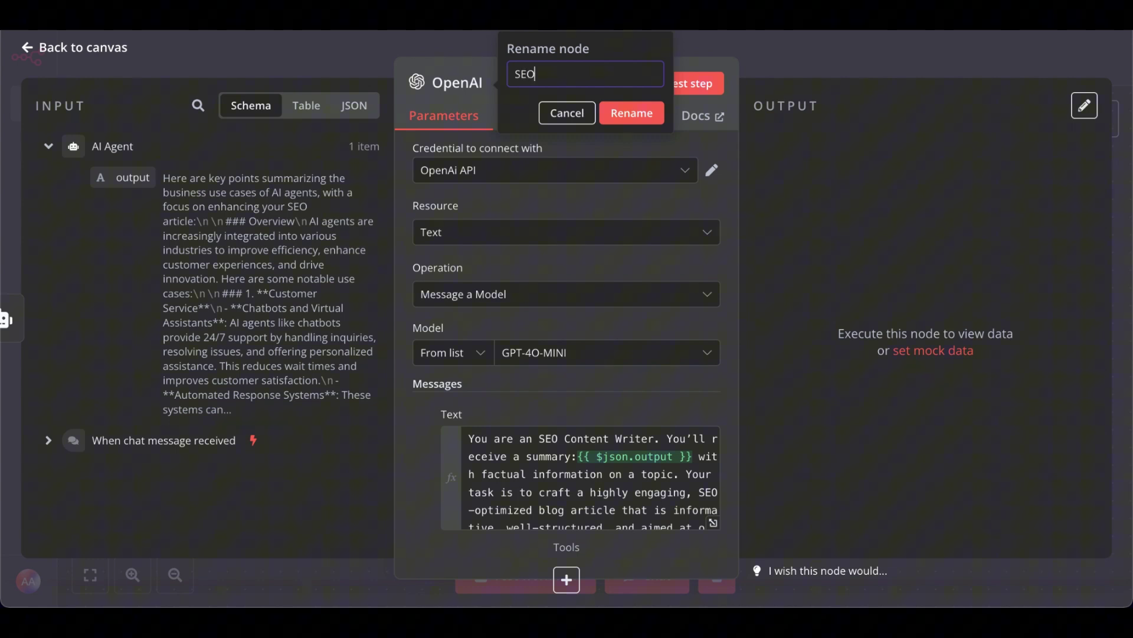
type(" Writer")
left_click(628, 114)
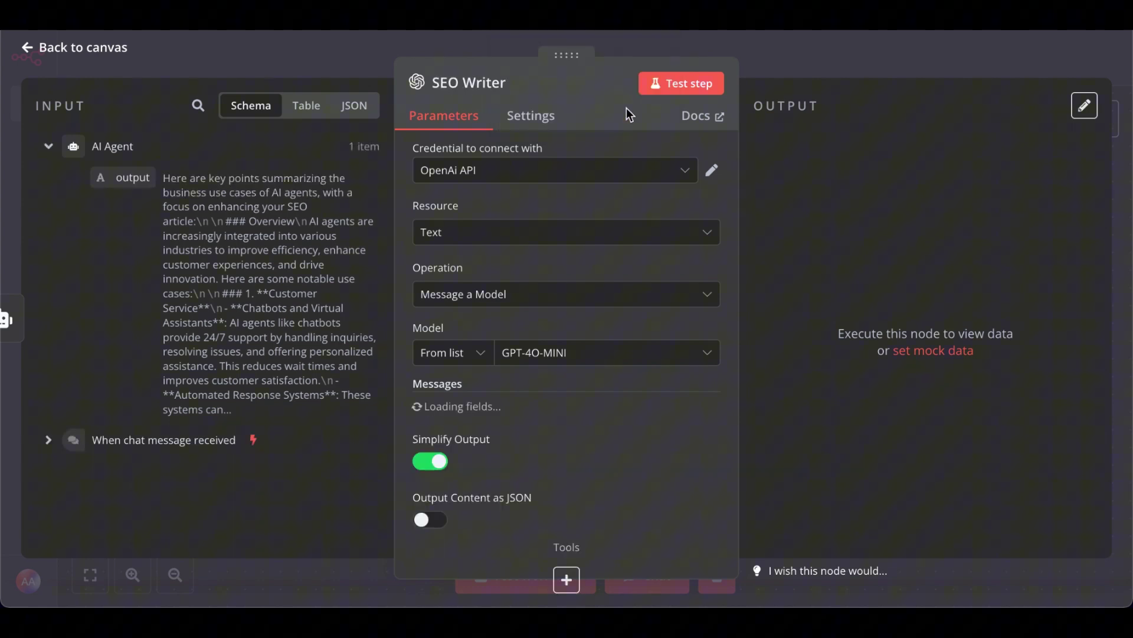
left_click(795, 54)
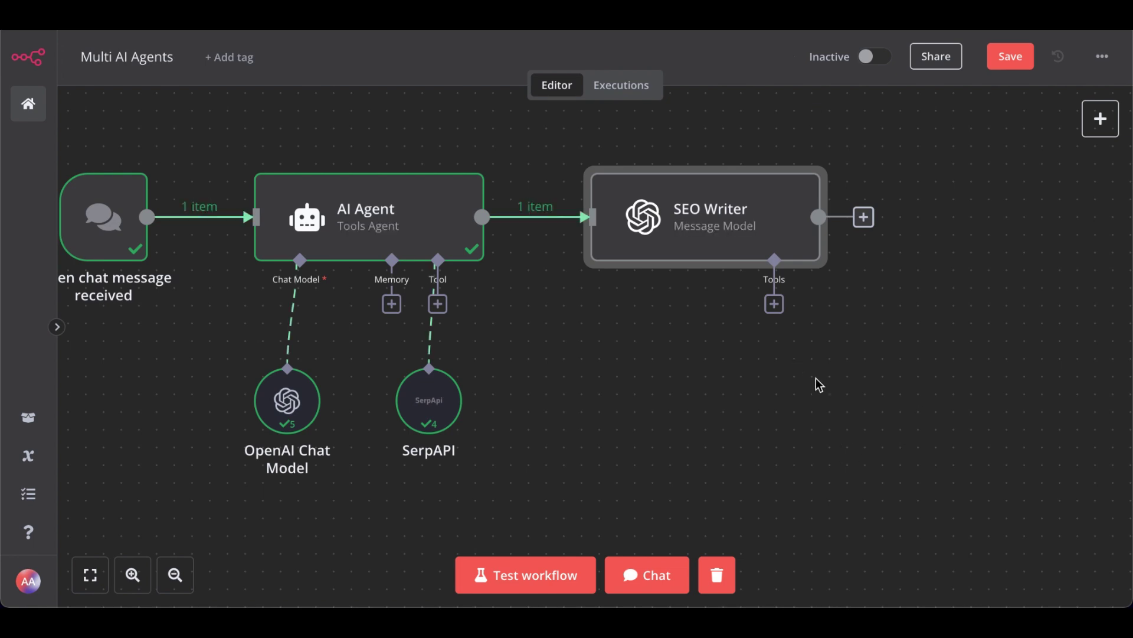
Add an OpenAI 'Message a model' node named 'Editor' after SEO Writer
left_click(864, 217)
type("o")
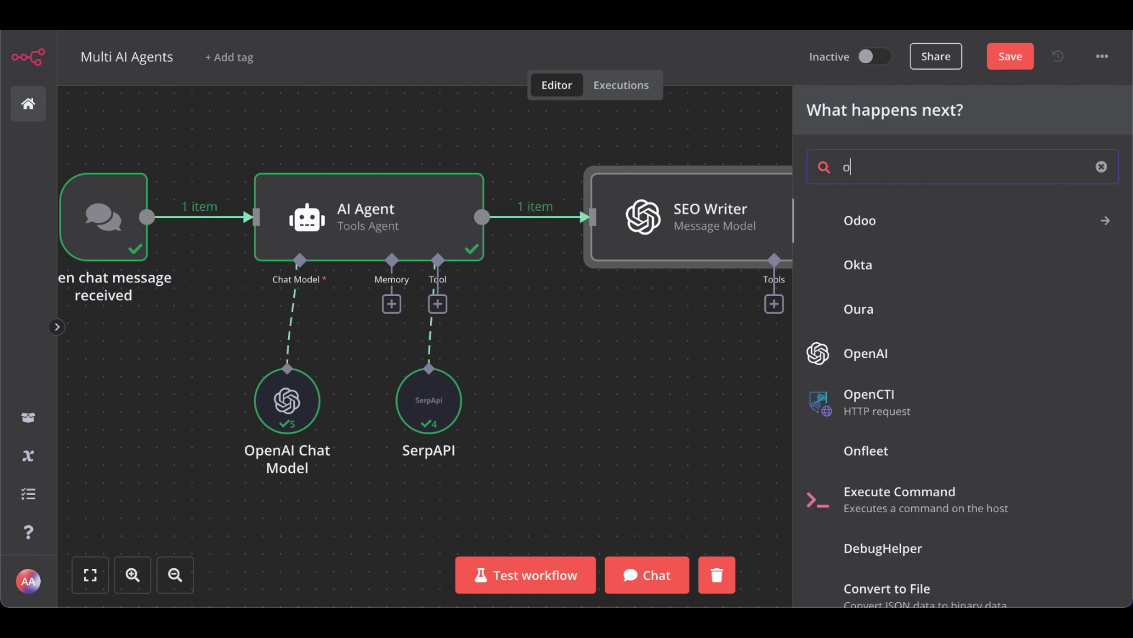
type("pen")
left_click(912, 225)
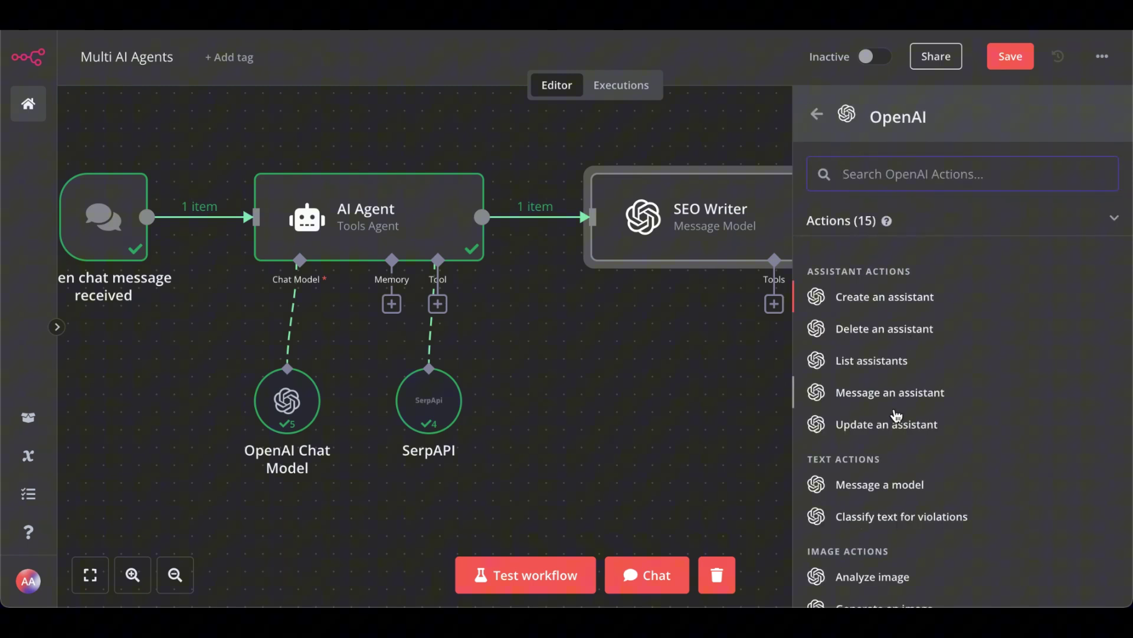
left_click(877, 486)
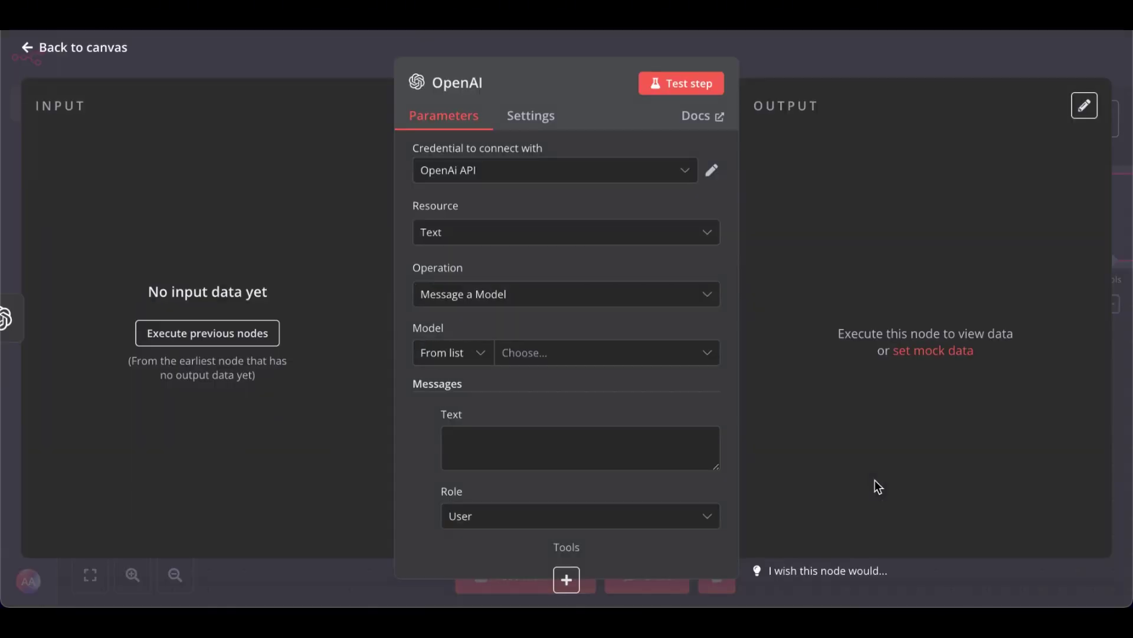
left_click(490, 84)
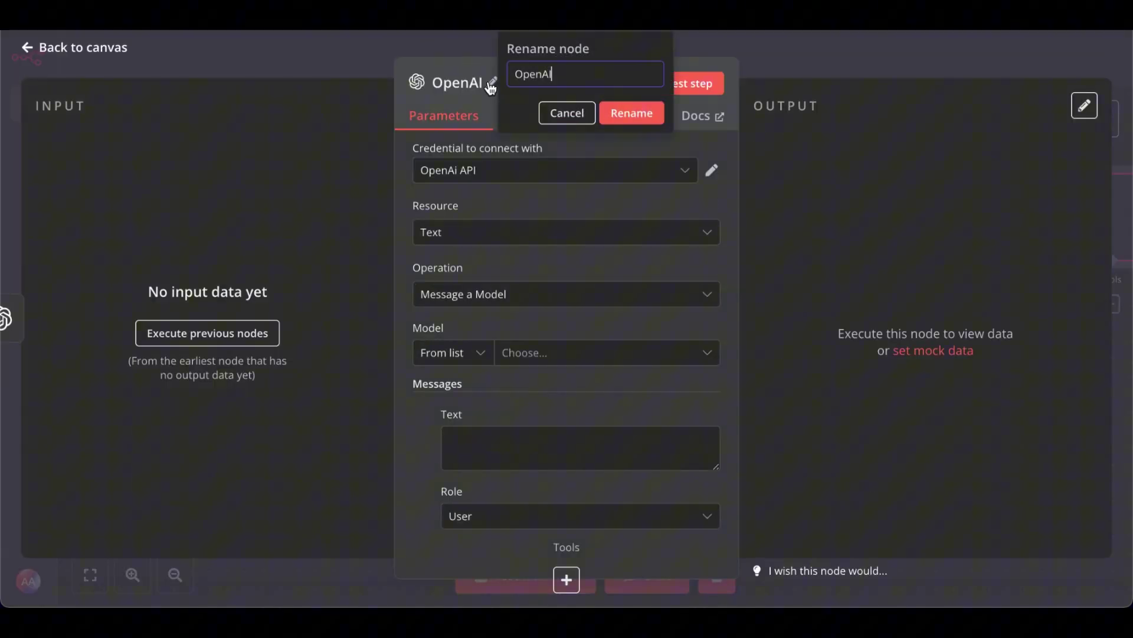
key("BackSpace")
key("BackSpace")
key("BackSpace")
key("BackSpace")
key("BackSpace")
key("BackSpace")
type("Editor")
left_click(634, 113)
Set Editor to GPT-4O-MINI with the editor prompt as an expression, placed below SEO Writer
left_click(551, 352)
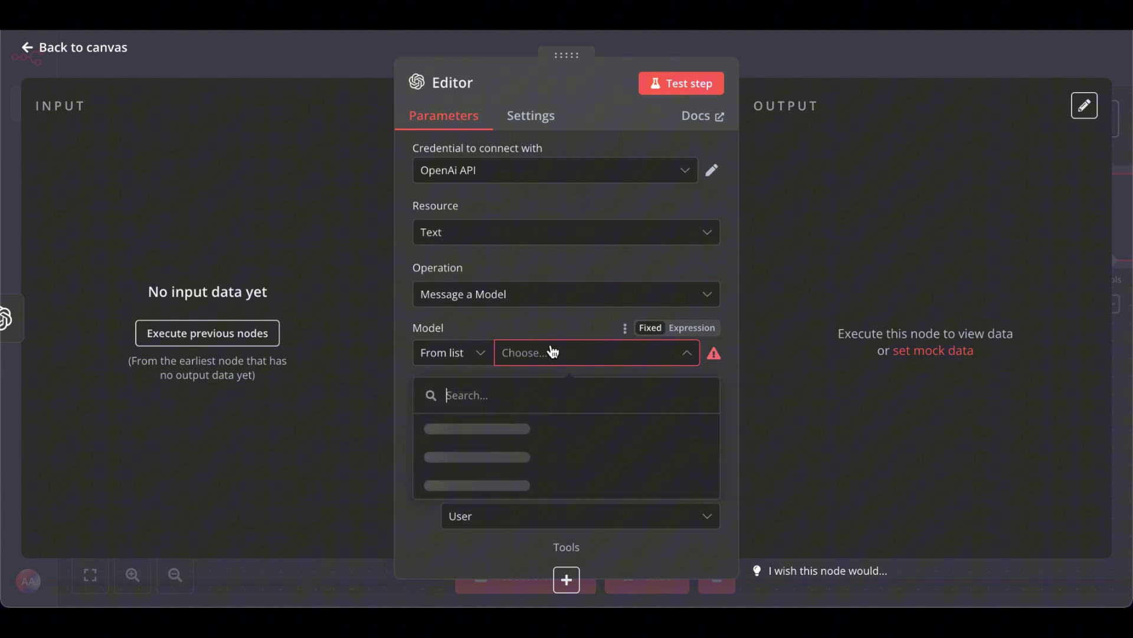
scroll(505, 478, "down", 5)
left_click(485, 514)
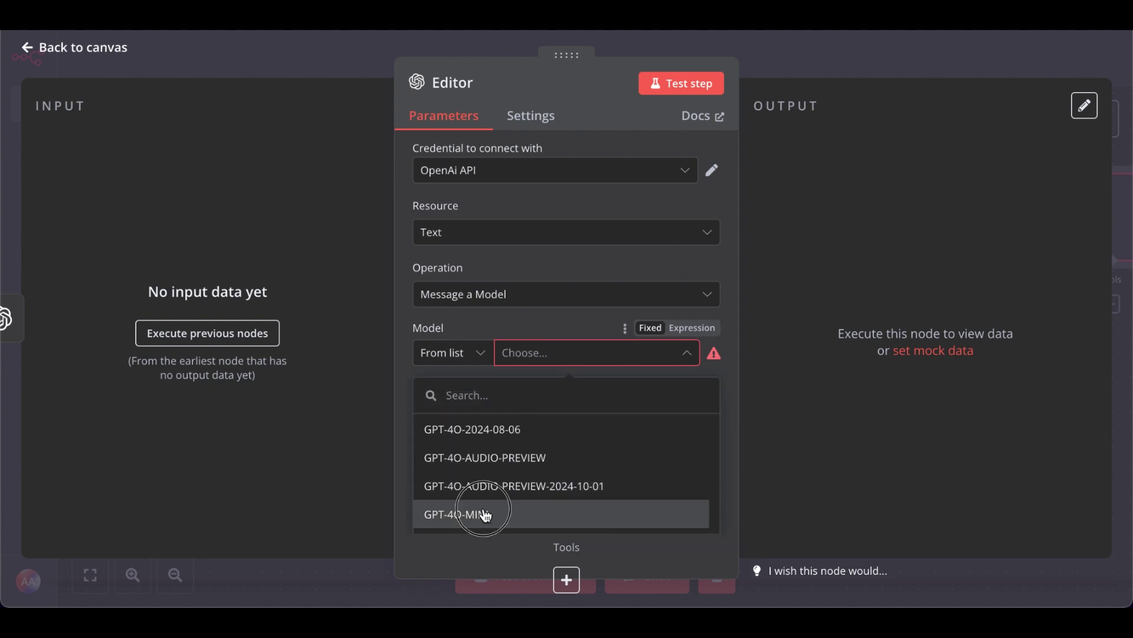
scroll(511, 318, "down", 3)
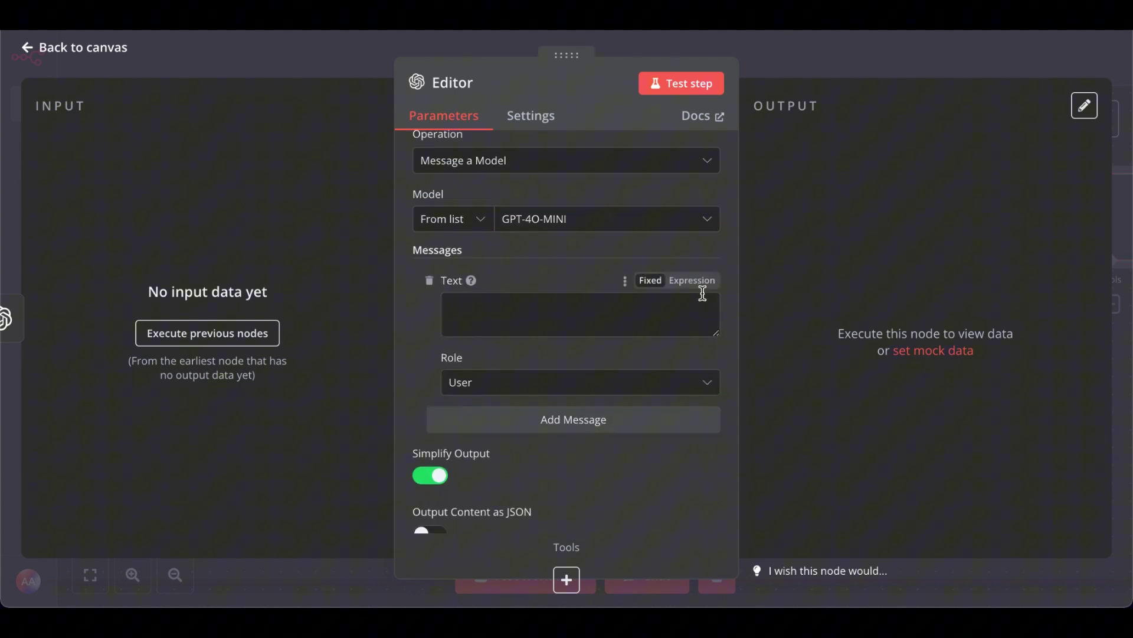
left_click(692, 280)
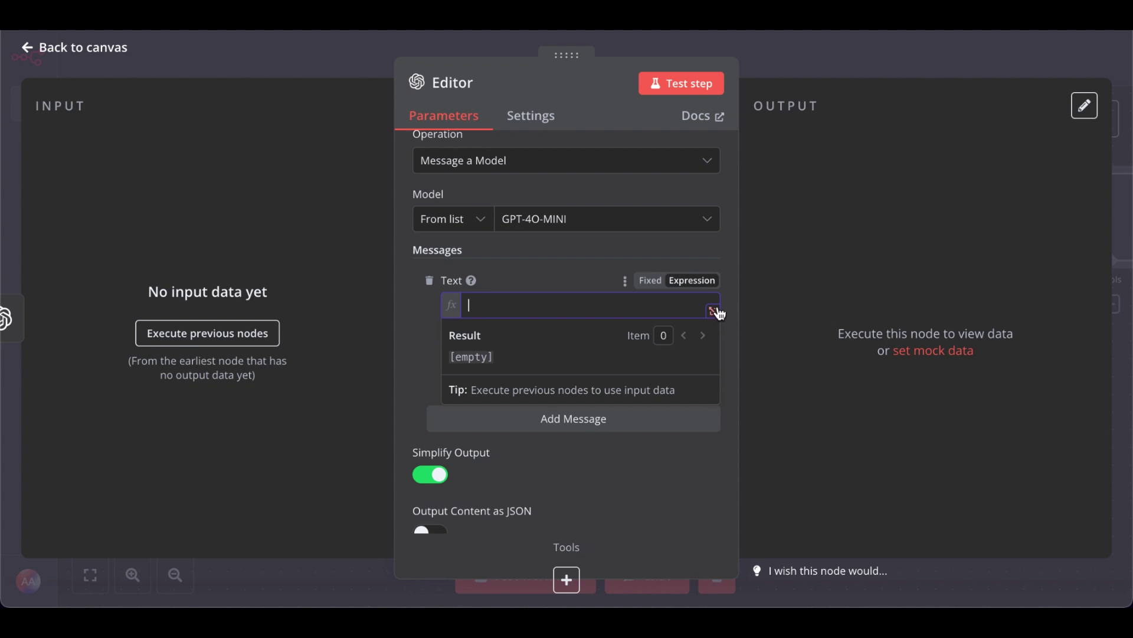
left_click(714, 310)
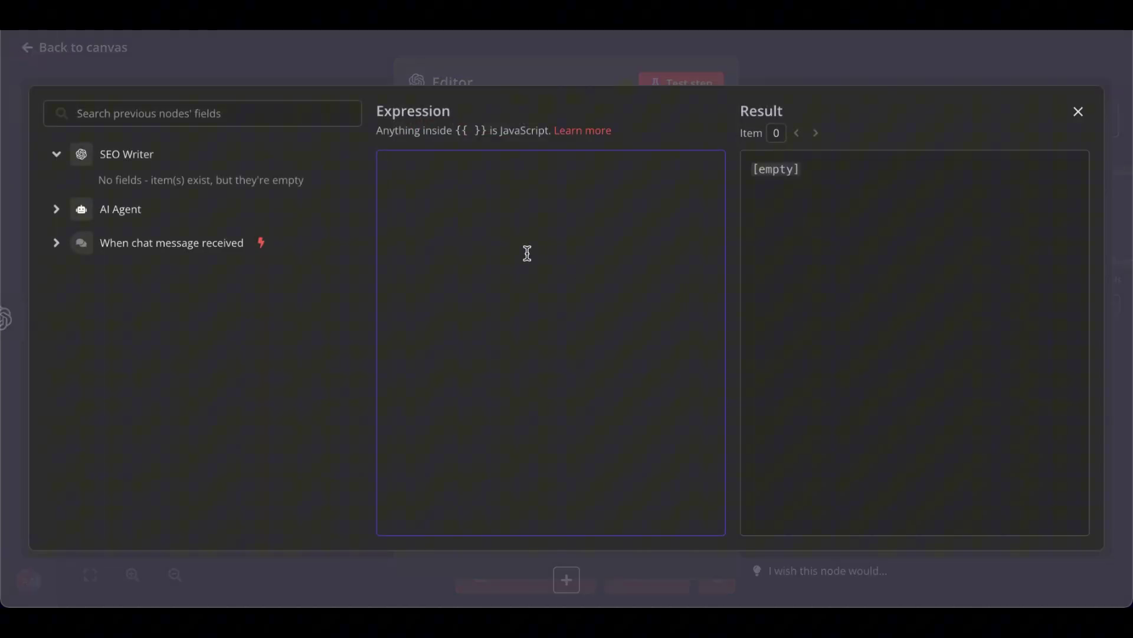
type("You are an Editor. You’ll receive a draft:{{ $json.message.content }}of a blog article. Your task is to thoroughly check for grammar, punctuation, and readability. Ensure that the text flows smoothly, is free from errors, and maintains a clear, engaging tone. Make any necessary adjustments to improve clarity, structure, and accessibility for a broad audience.")
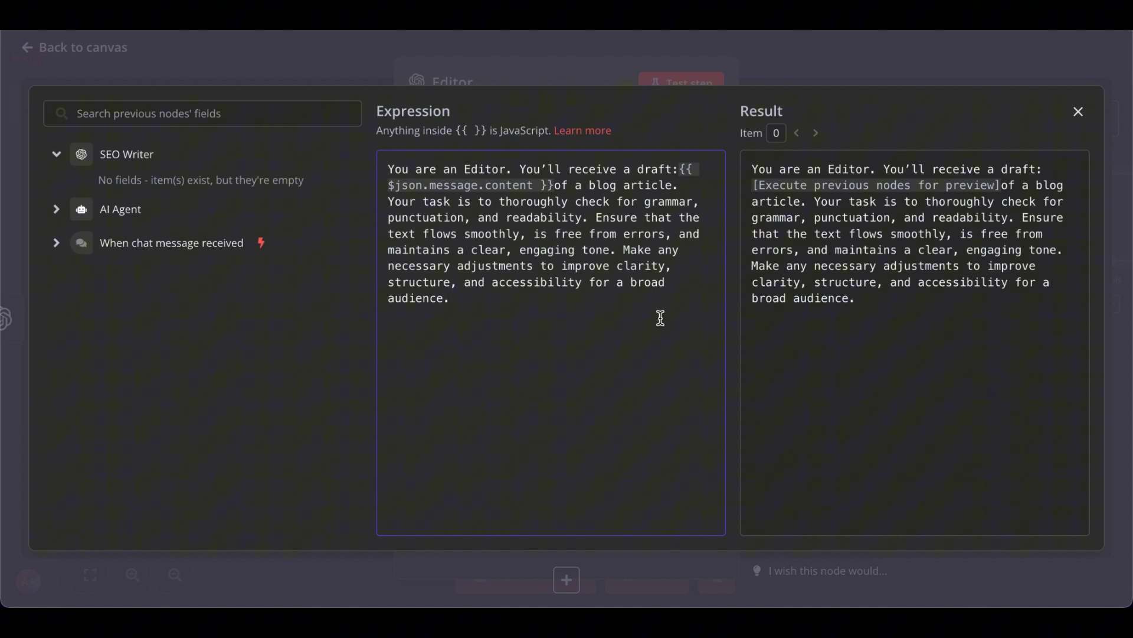
left_click(783, 51)
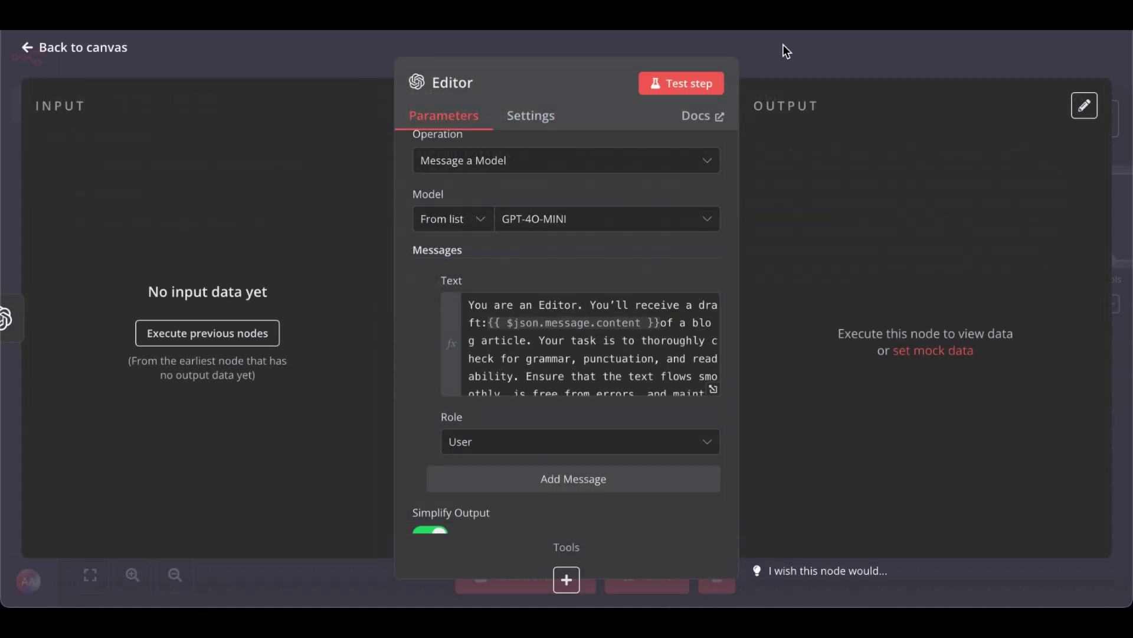
left_click(817, 69)
scroll(829, 459, "right", 2)
left_click_drag(941, 274, 605, 483)
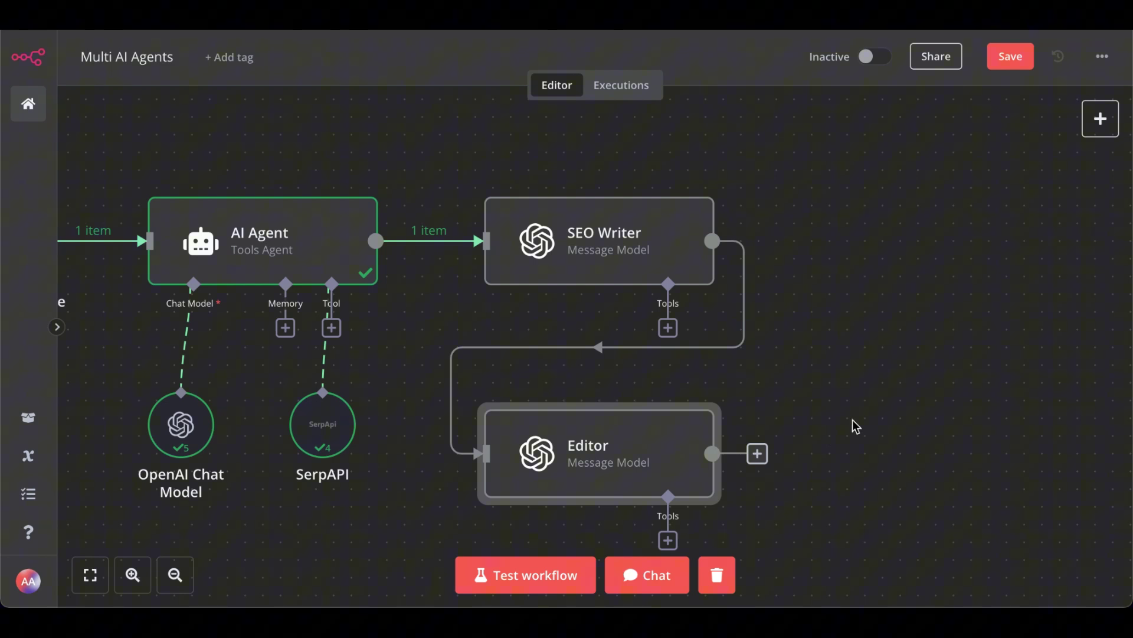
scroll(843, 430, "down", 1)
scroll(851, 428, "down", 2)
scroll(853, 426, "down", 1)
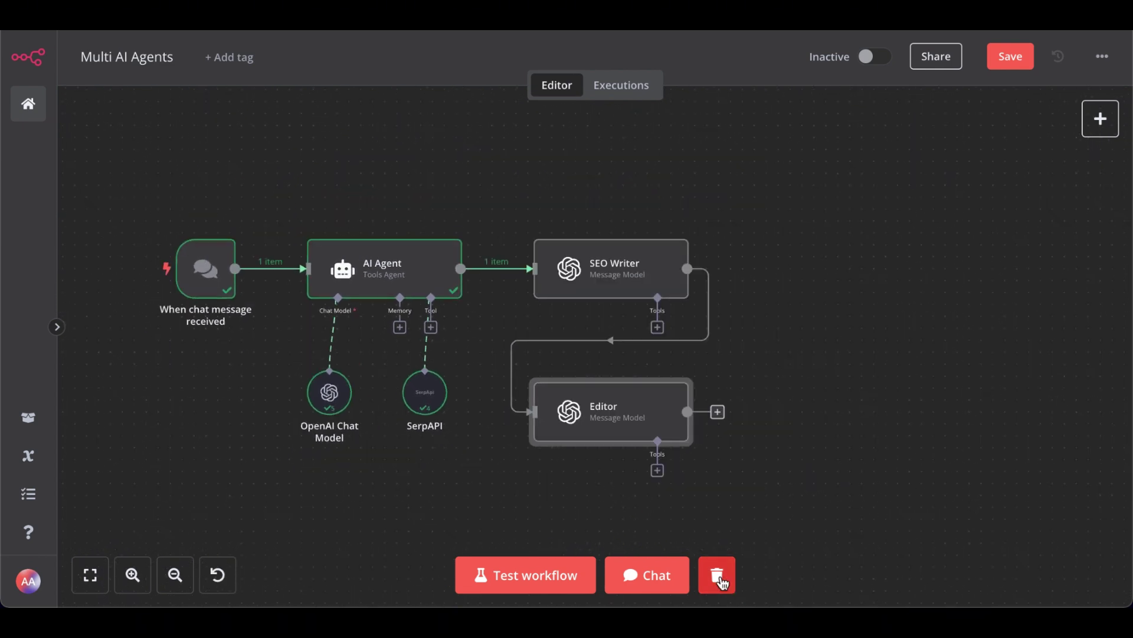
Clear past executions and test the chain with the topic 'Ai Agents for Business use'
left_click(719, 578)
left_click(681, 580)
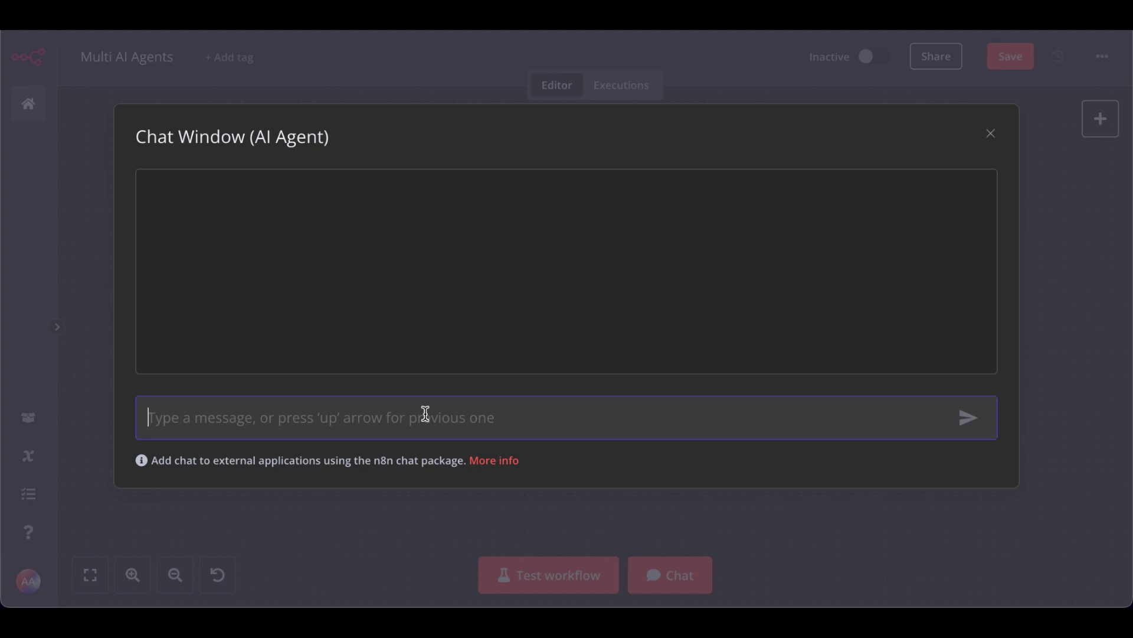
type("Ai Agents")
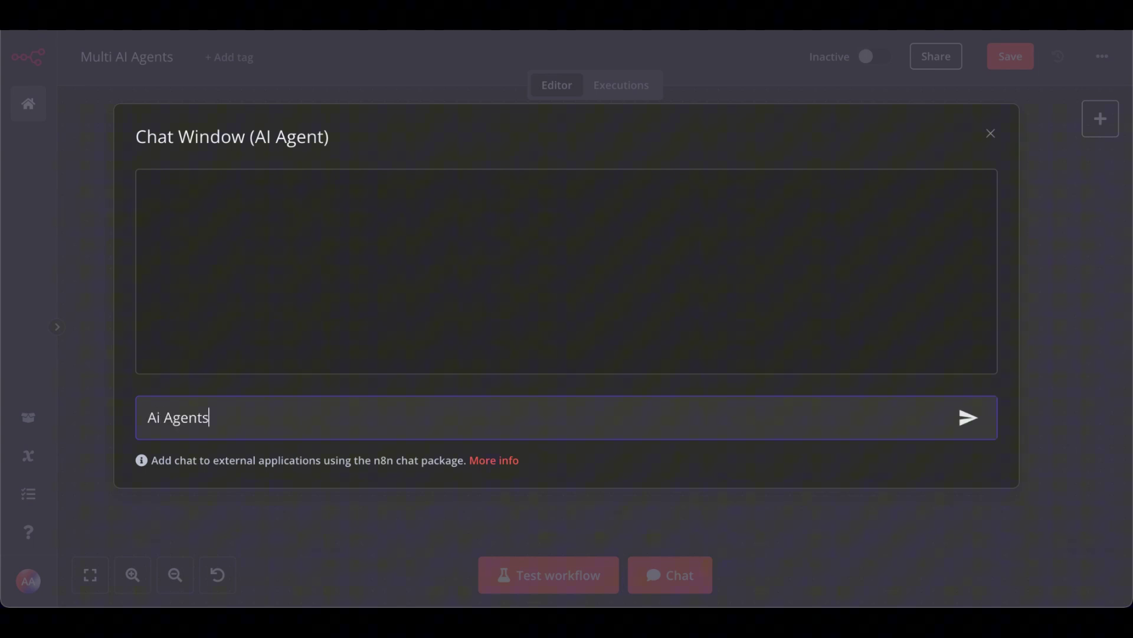
type(" for Business")
type(" use")
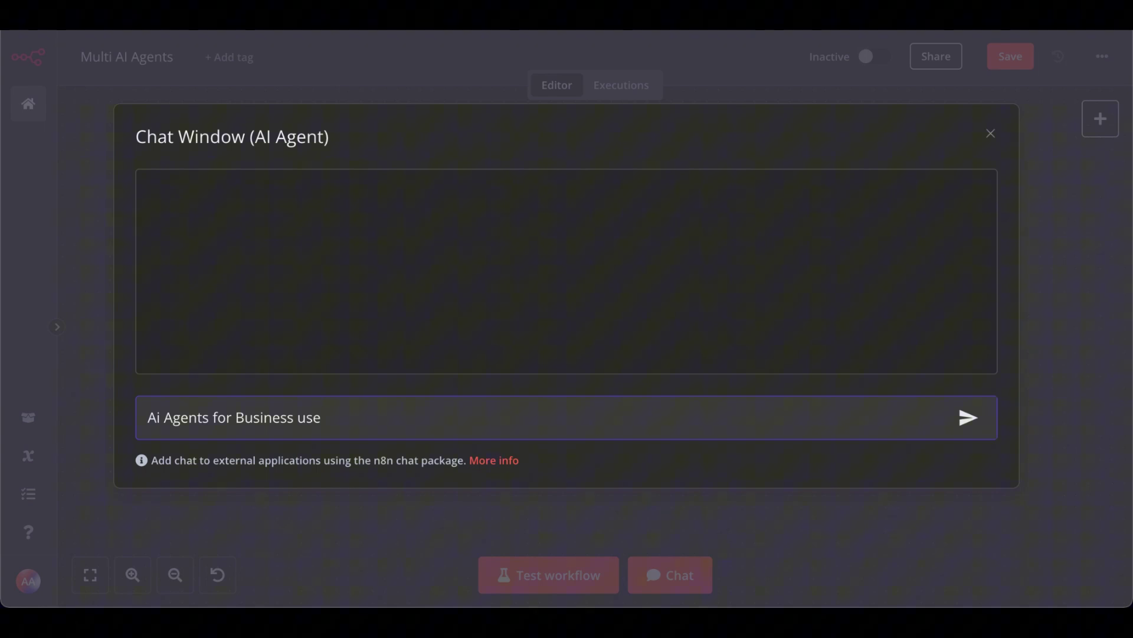
left_click(970, 421)
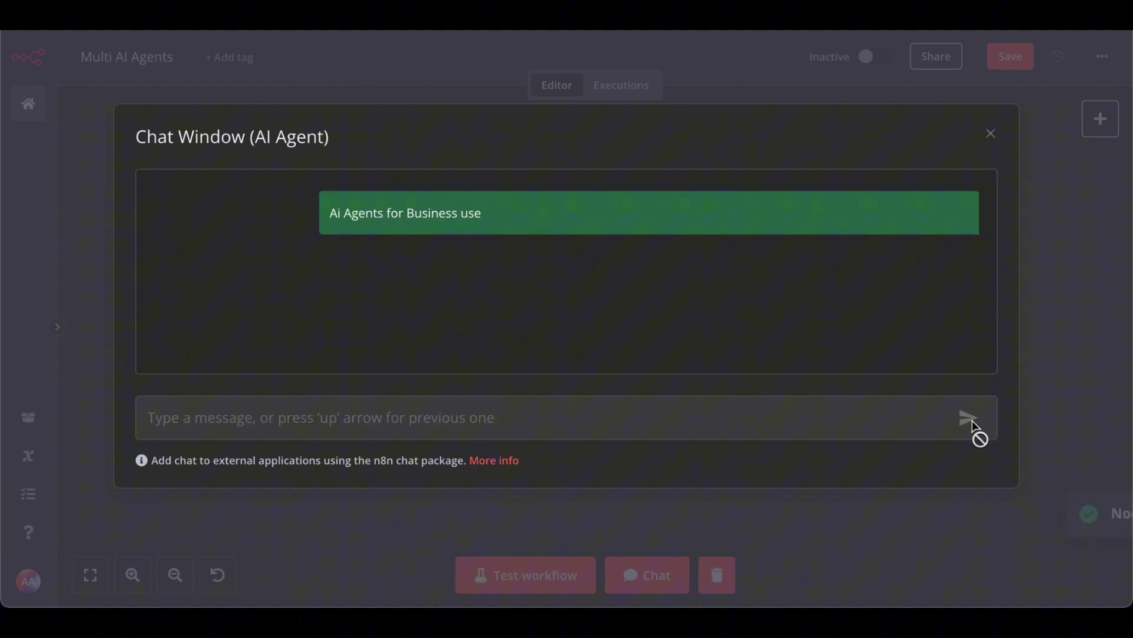
scroll(392, 228, "down", 3)
scroll(392, 229, "up", 5)
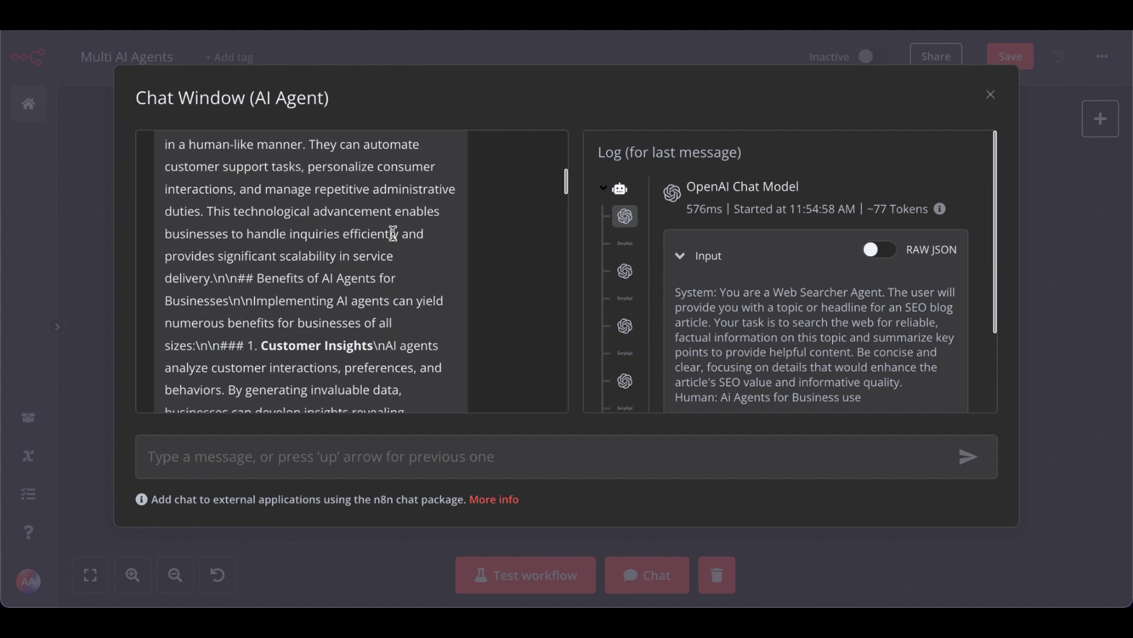
scroll(393, 233, "up", 2)
scroll(394, 233, "up", 2)
left_click(1084, 216)
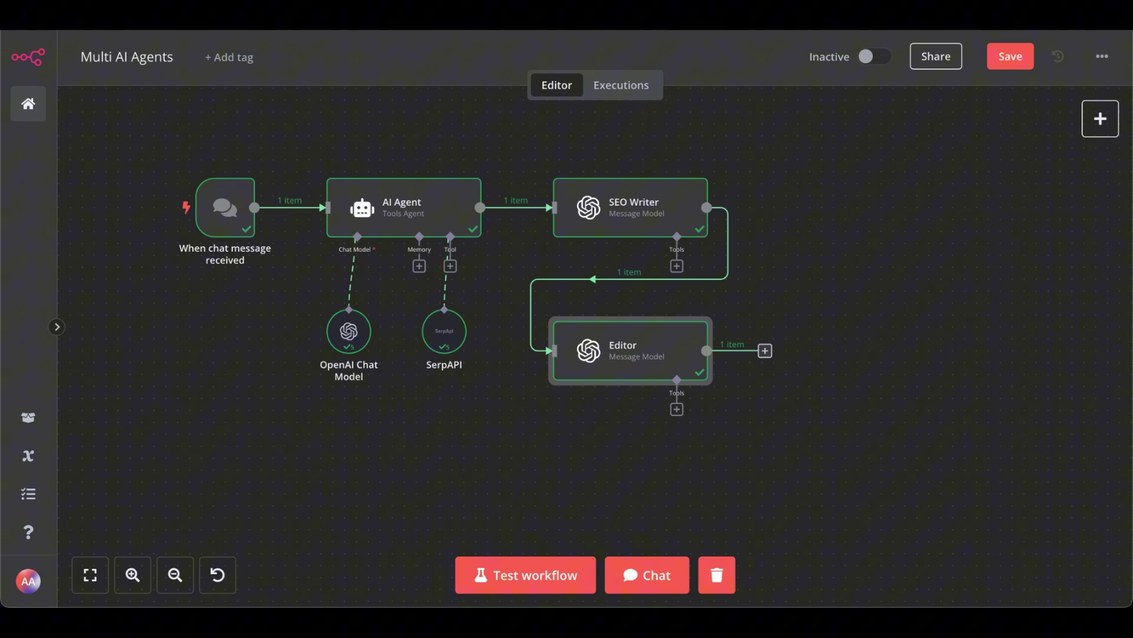
Duplicate the Editor node, place the copy to its right, and connect Editor to it
mouse_move(631, 351)
left_click(653, 308)
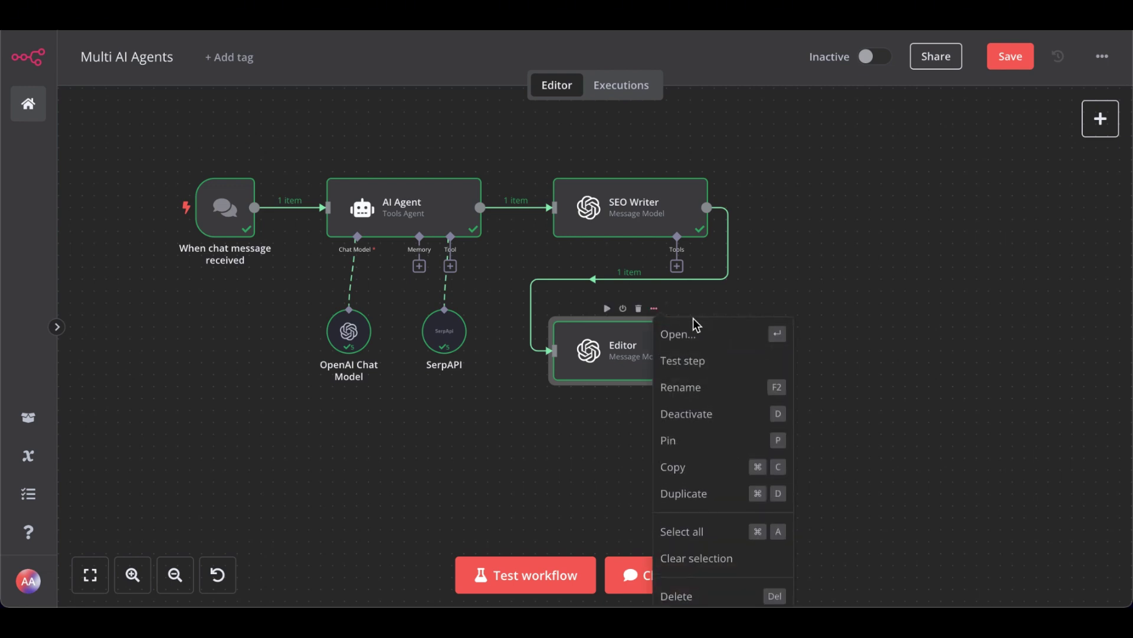
left_click(675, 494)
mouse_move(691, 301)
left_mouse_down()
mouse_move(917, 328)
mouse_move(964, 376)
left_mouse_up()
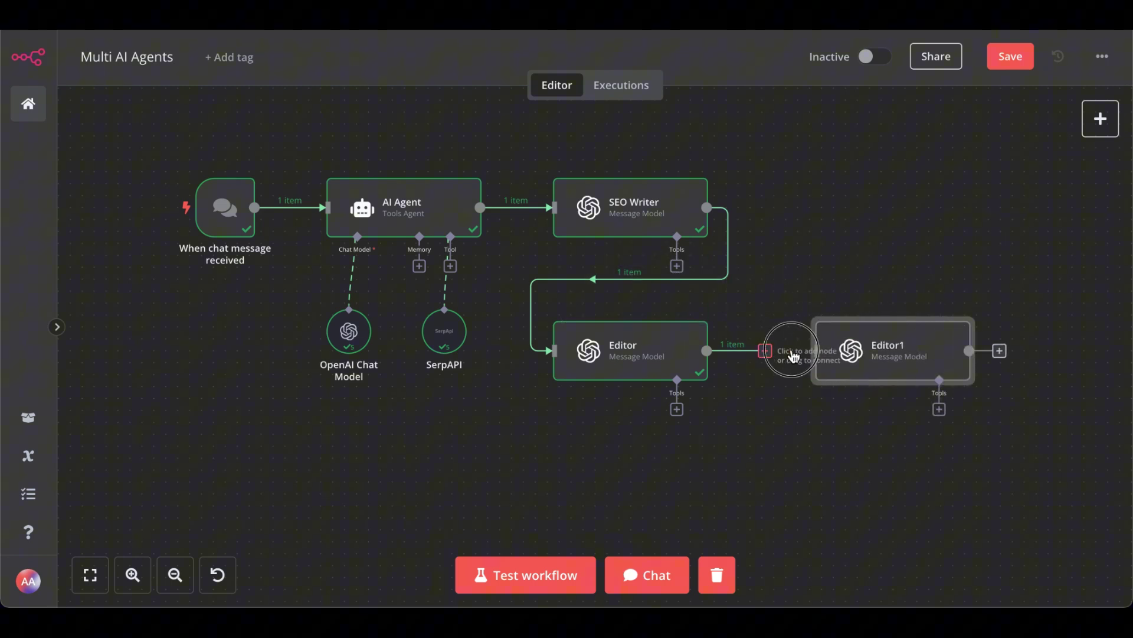
left_click_drag(791, 354, 886, 348)
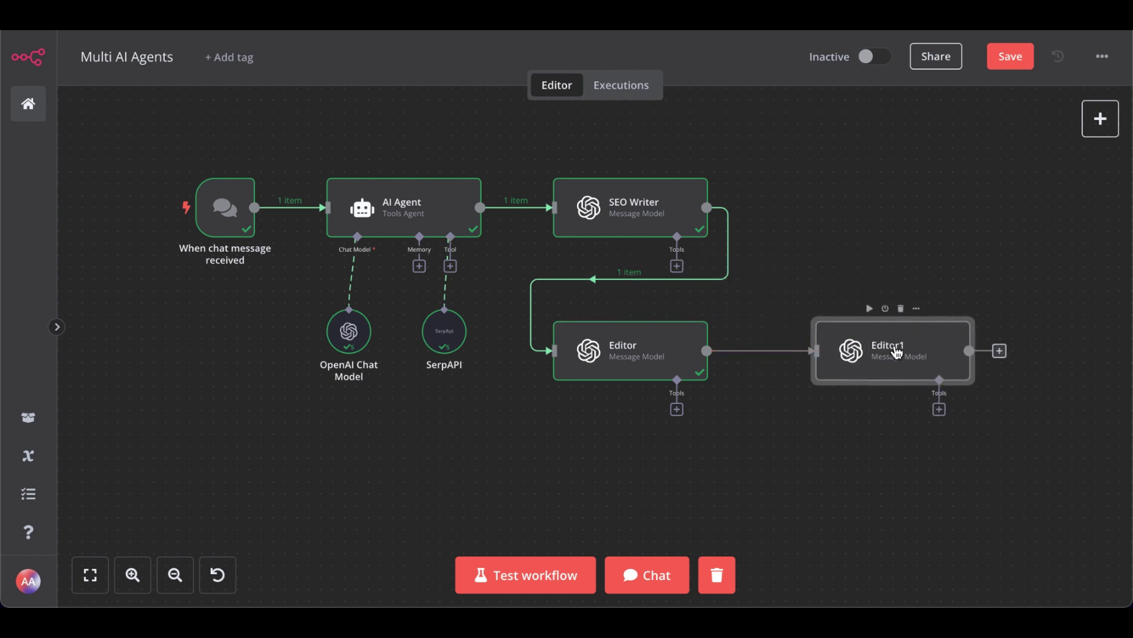
Rename the copied Editor1 node to 'Formatter'
double_click(897, 352)
left_click(477, 86)
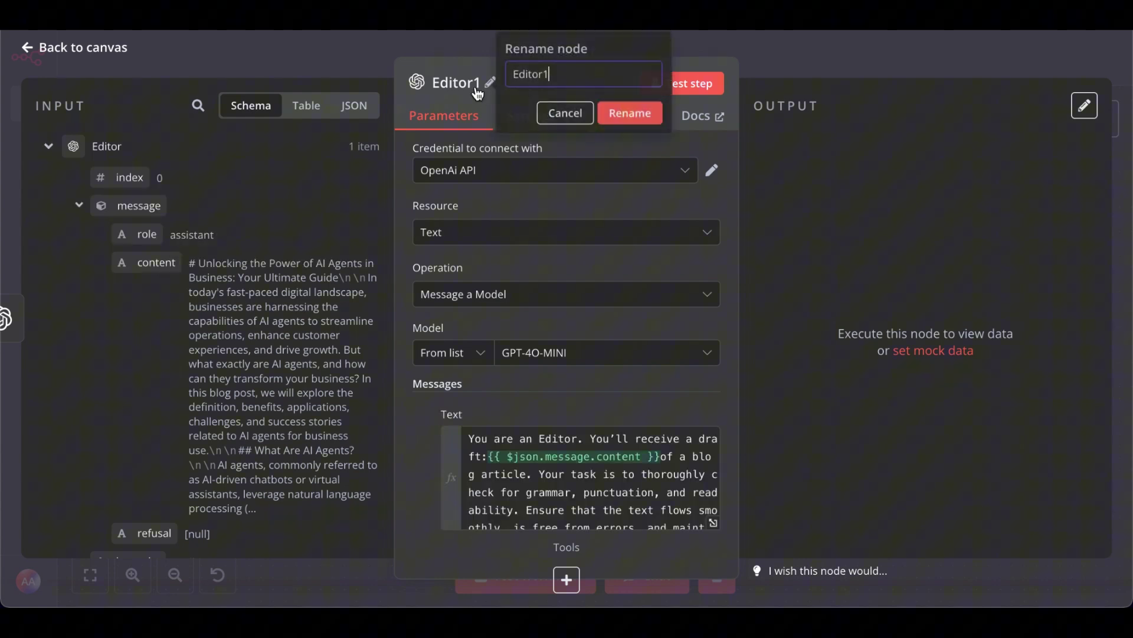
double_click(544, 75)
type("F")
type("ormatte")
type("r")
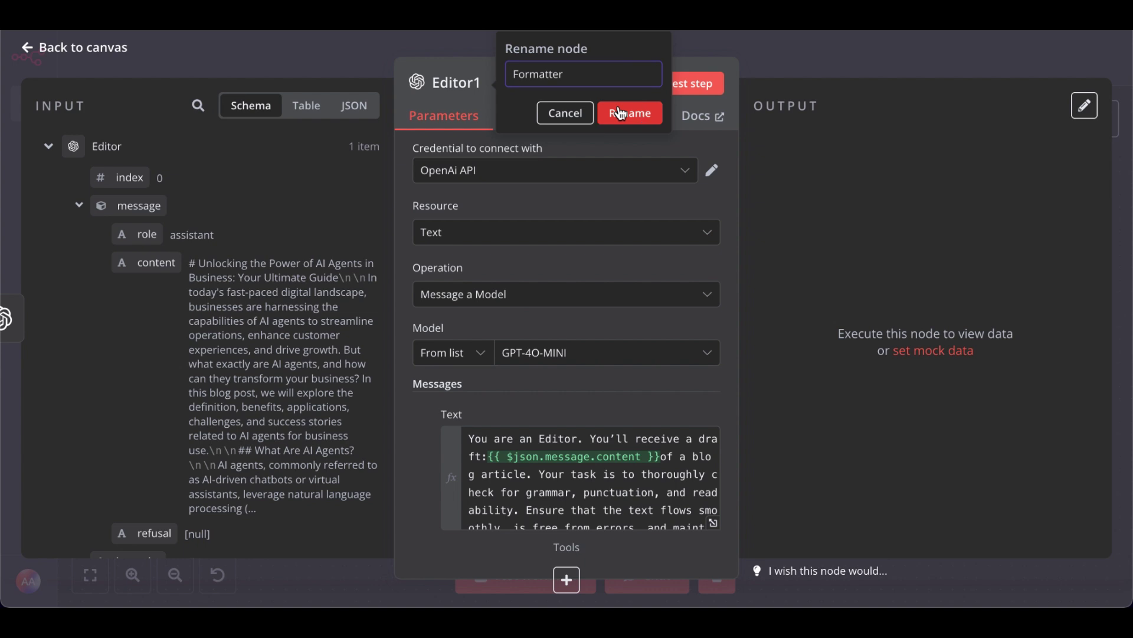
left_click(618, 113)
scroll(543, 313, "down", 1)
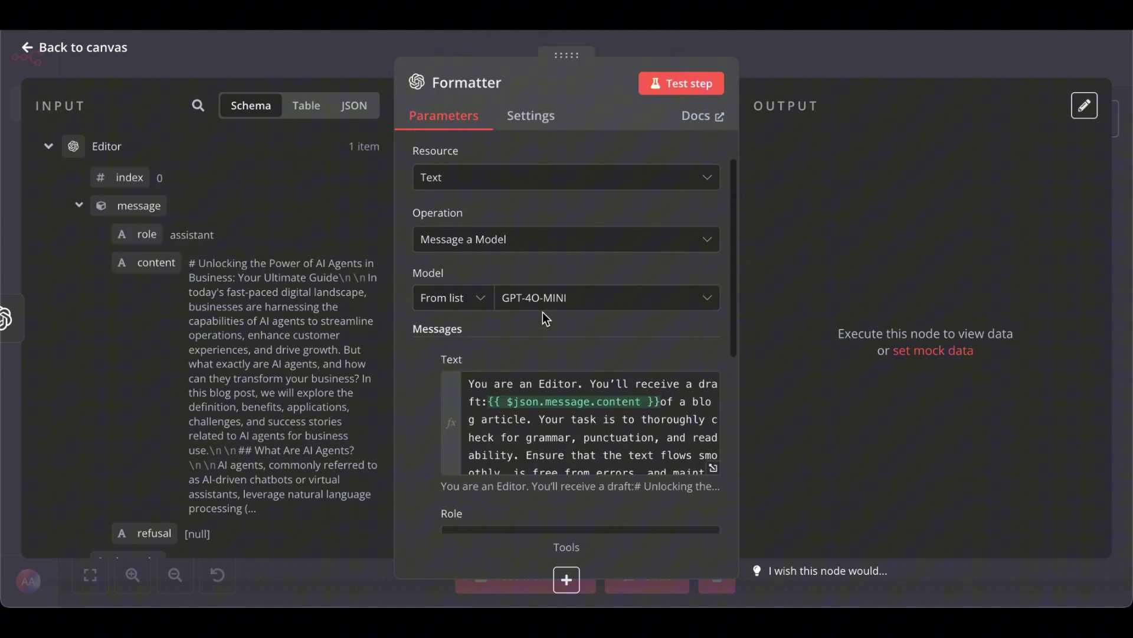
scroll(677, 319, "down", 2)
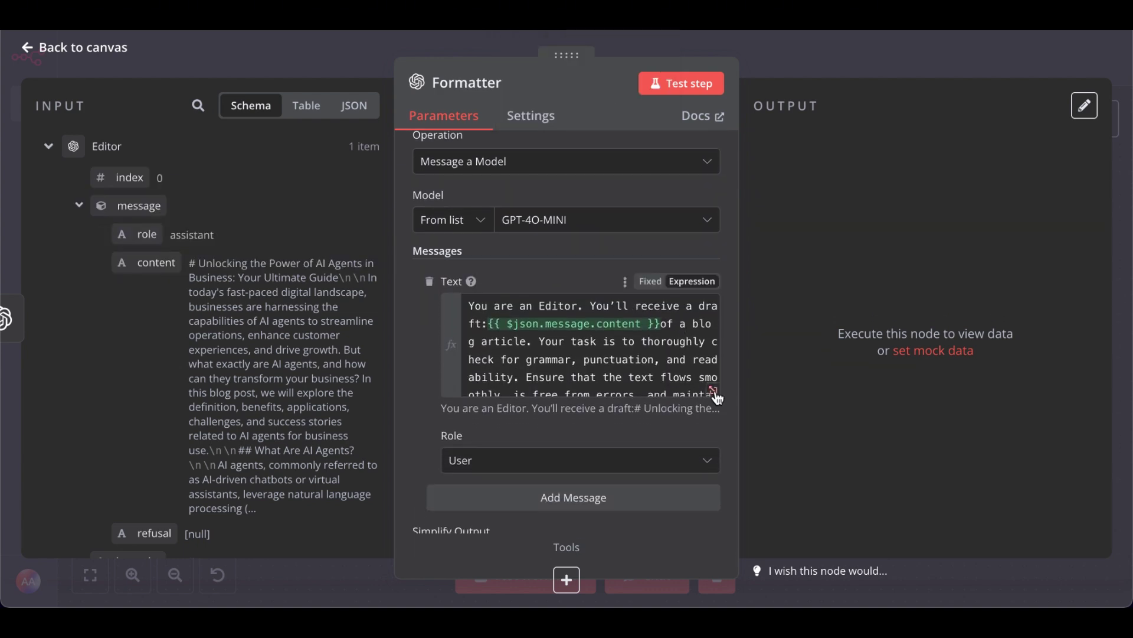
Replace the Formatter's Text prompt with the new SEO formatting prompt
left_click(715, 394)
left_click_drag(577, 352, 394, 107)
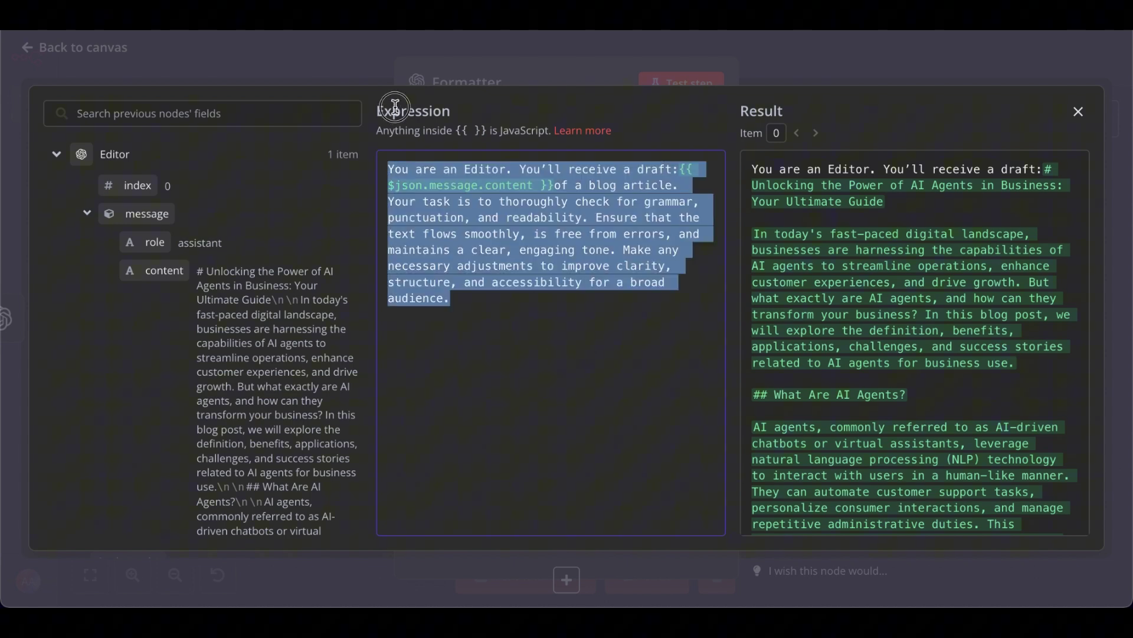
key("BackSpace")
type("You are a Formatter. You’ll receive a refined article draft:{{ $json.message.content }} . Your task is to format it for optimal readability and SEO impact. Use headings (H1, H2, H3) where appropriate, create short paragraphs, and add bullet points or numbered lists for clarity. Ensure each section flows logically, and highlight important information for better reader engagement. Check that keywords are strategically placed without disrupting the flow.")
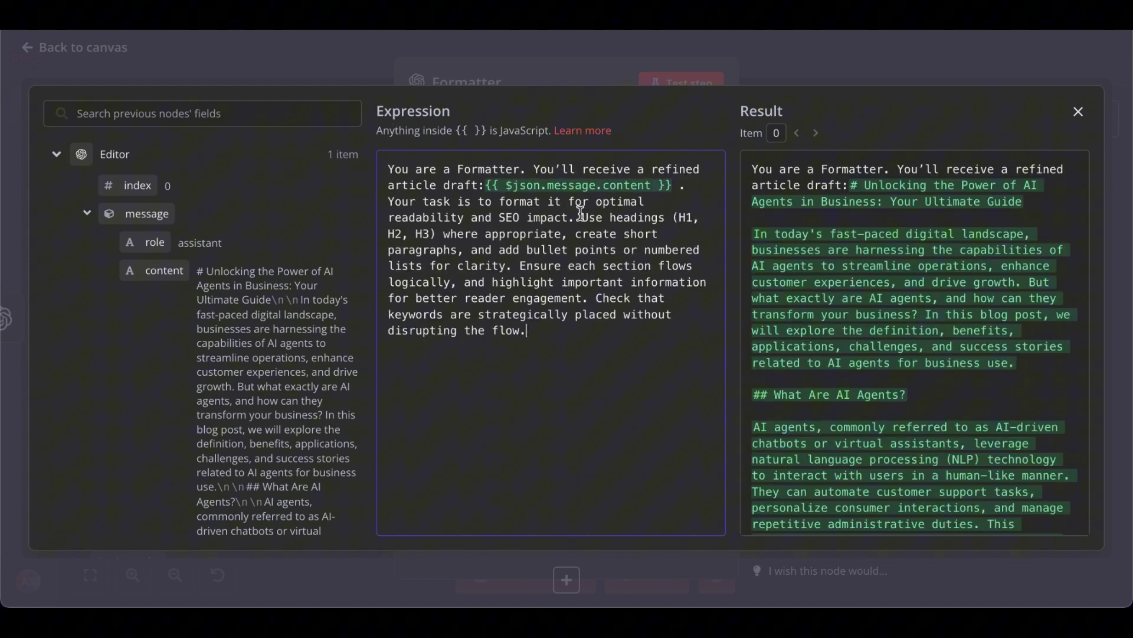
Swap the prompt's old content reference for the Editor's content field and return to the canvas
double_click(676, 186)
left_click_drag(572, 186, 486, 186)
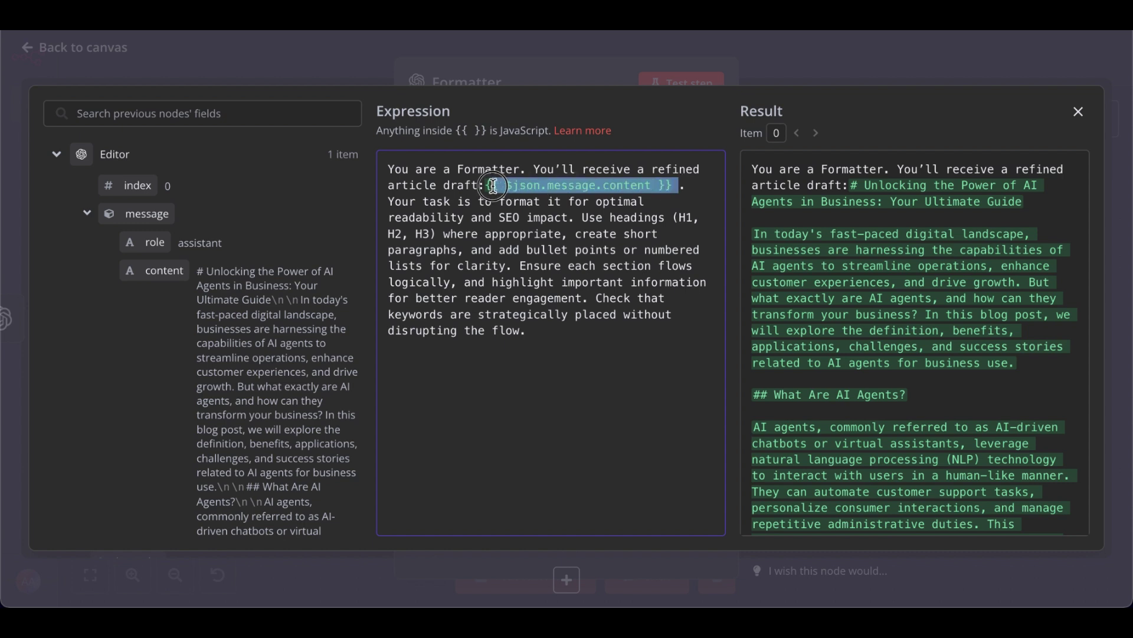
key("BackSpace")
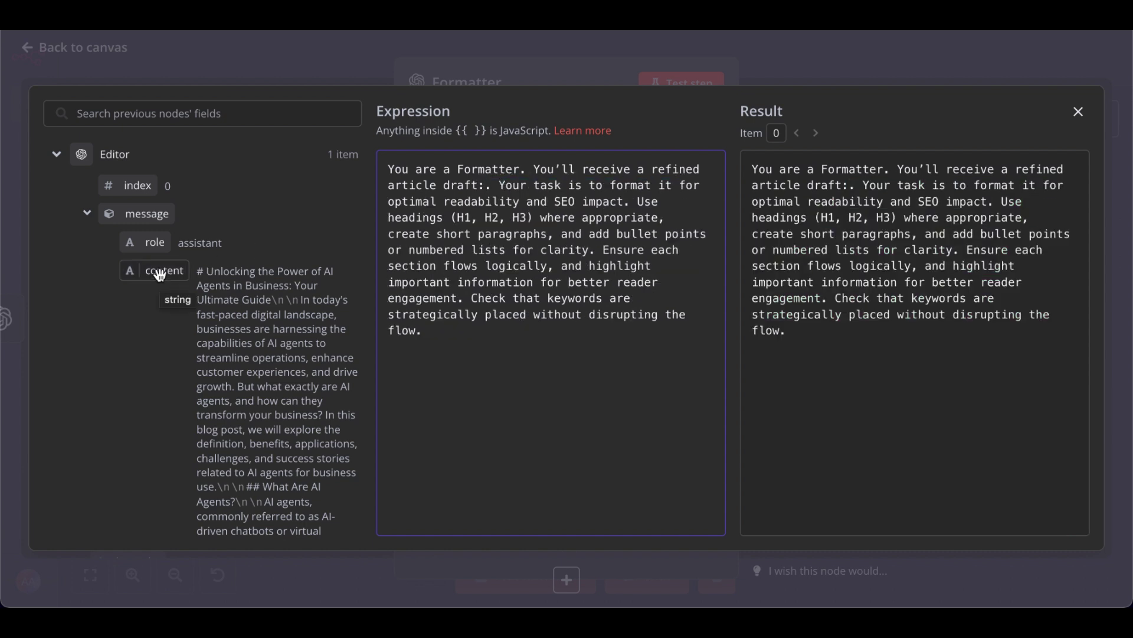
mouse_move(159, 274)
left_mouse_down()
mouse_move(484, 200)
mouse_move(486, 188)
left_mouse_up()
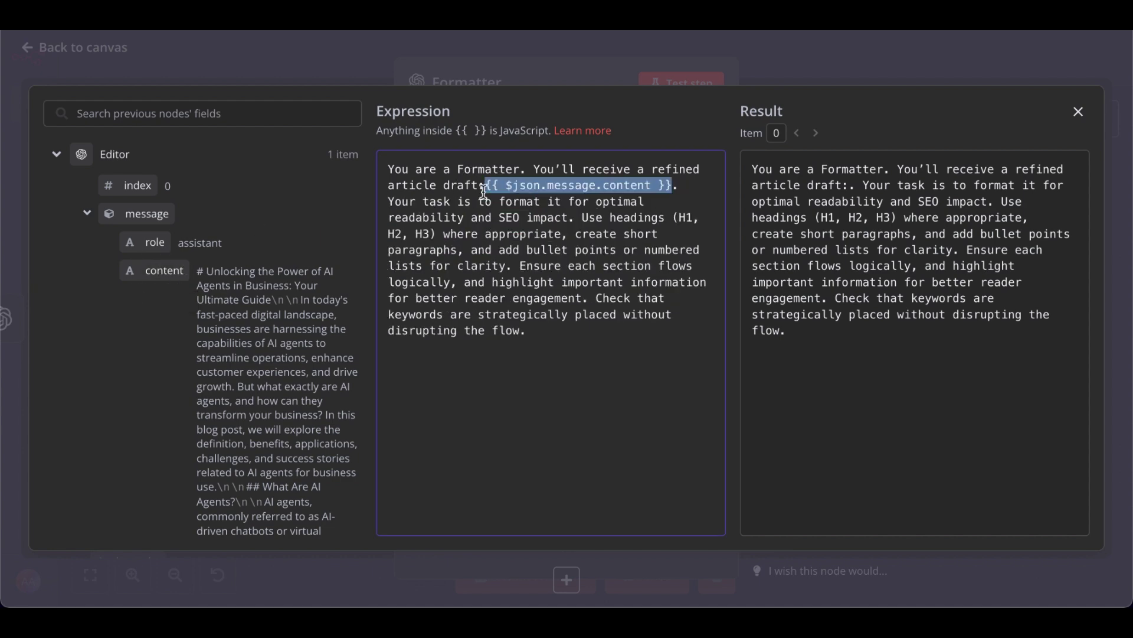
left_click(831, 64)
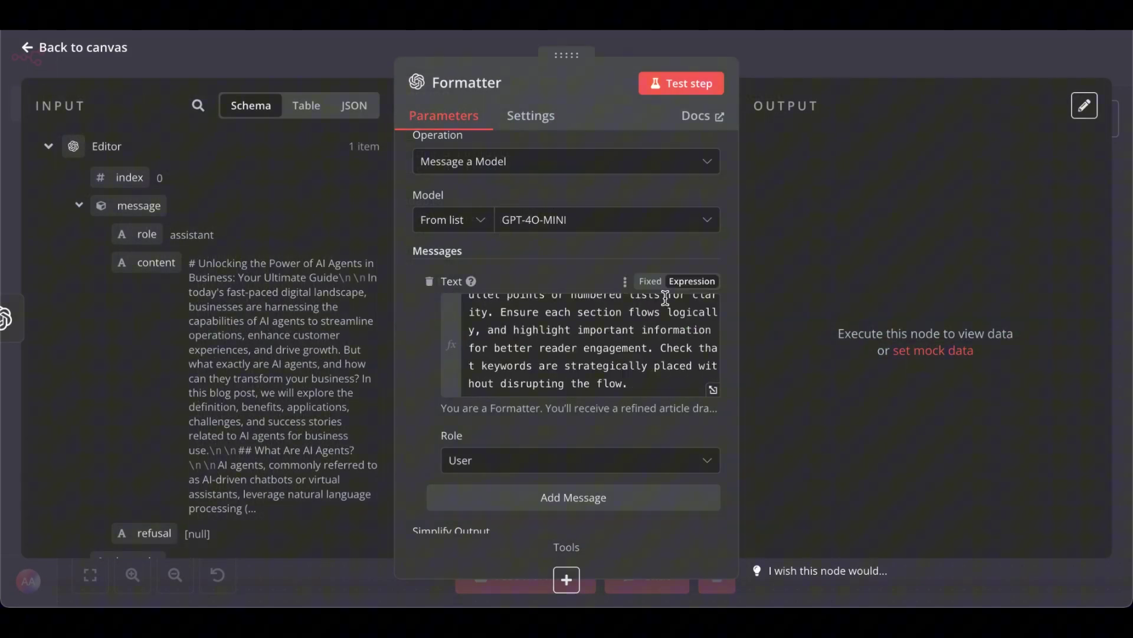
left_click(868, 54)
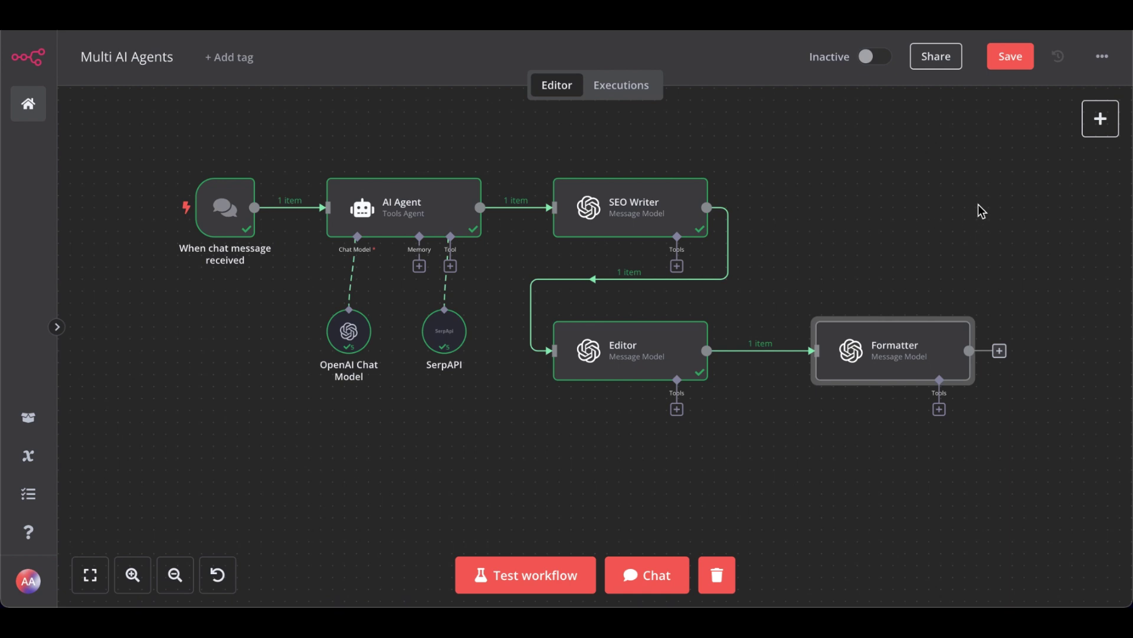
scroll(981, 211, "right", 2)
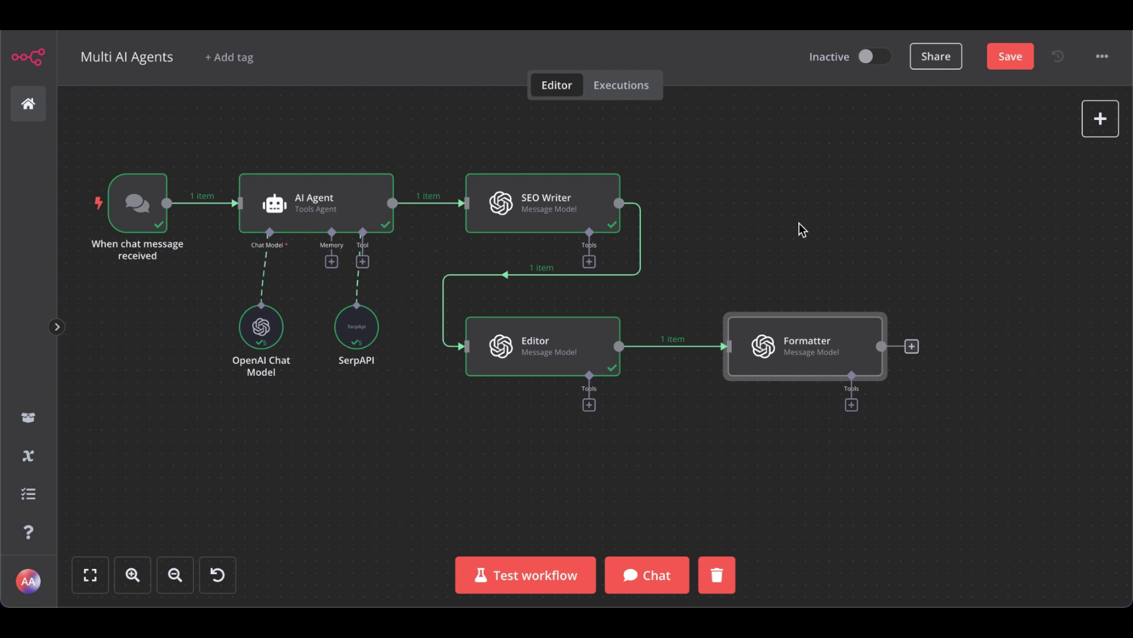
left_click(798, 230)
Test-run the workflow on 'Ai Agents for Business Use', then add a node after Formatter
left_click(718, 577)
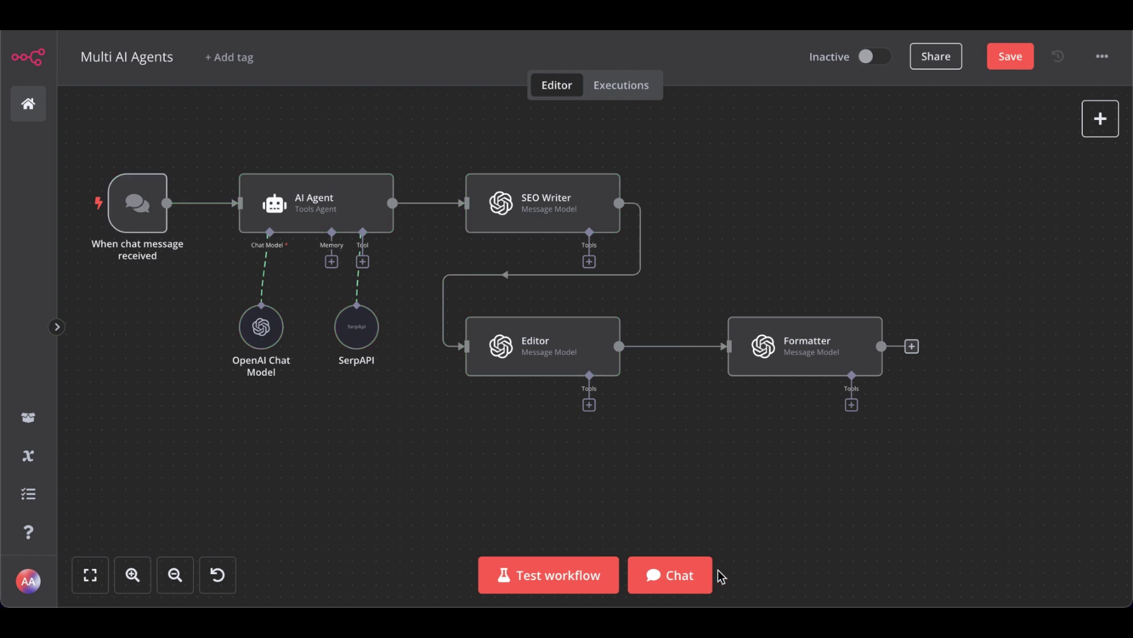
left_click(667, 575)
type("A")
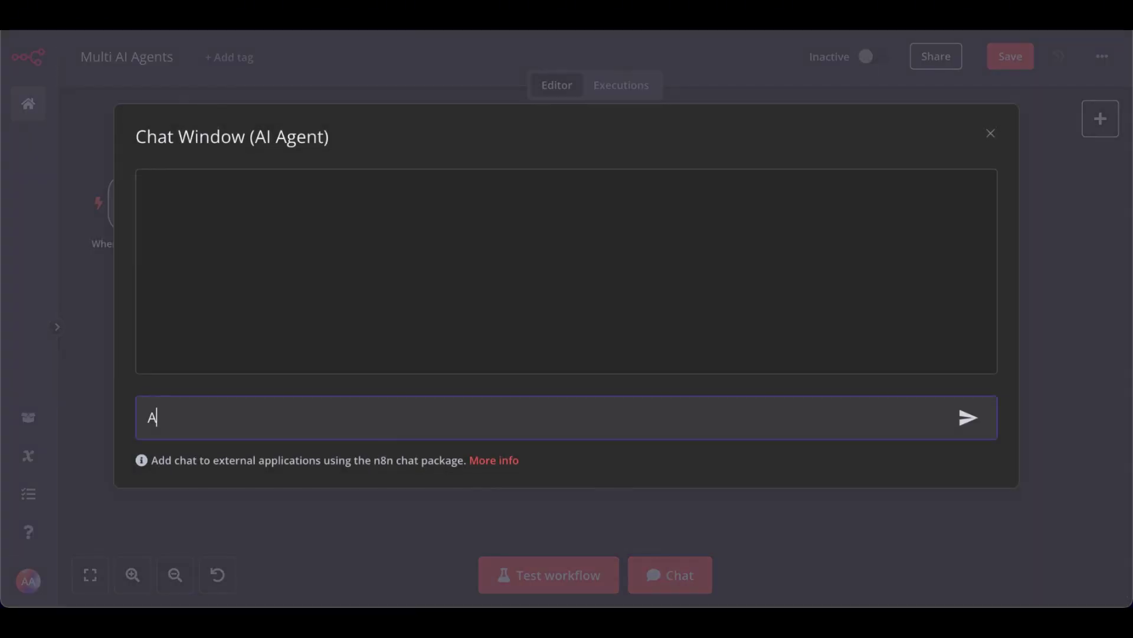
type("i Agents fo")
type("r Busines")
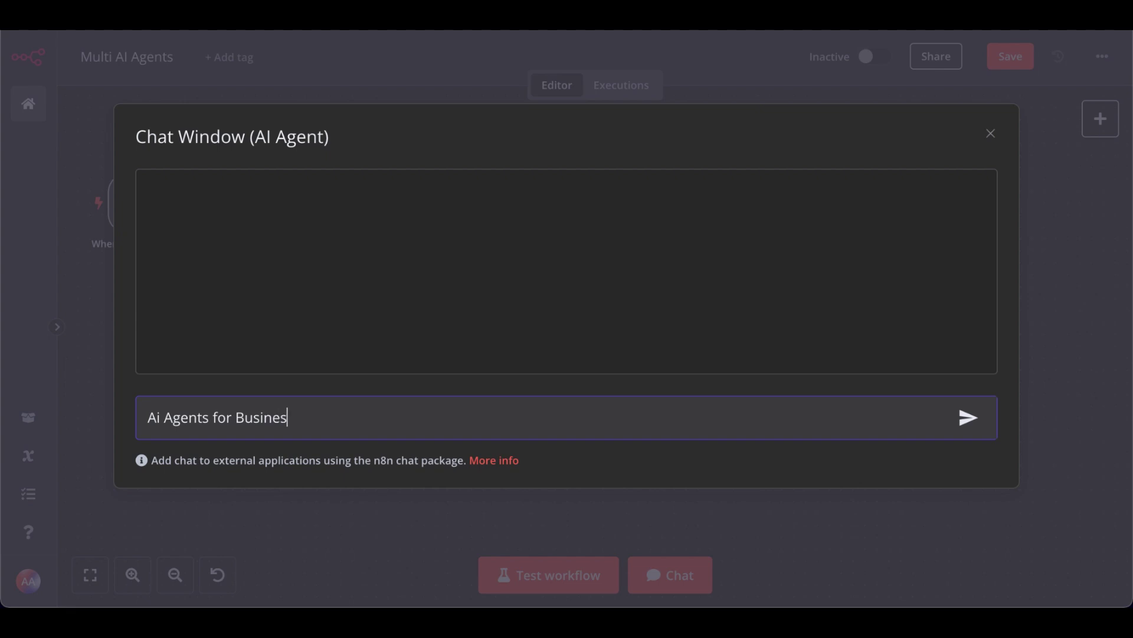
type("s Use")
key("Return")
scroll(386, 303, "down", 2)
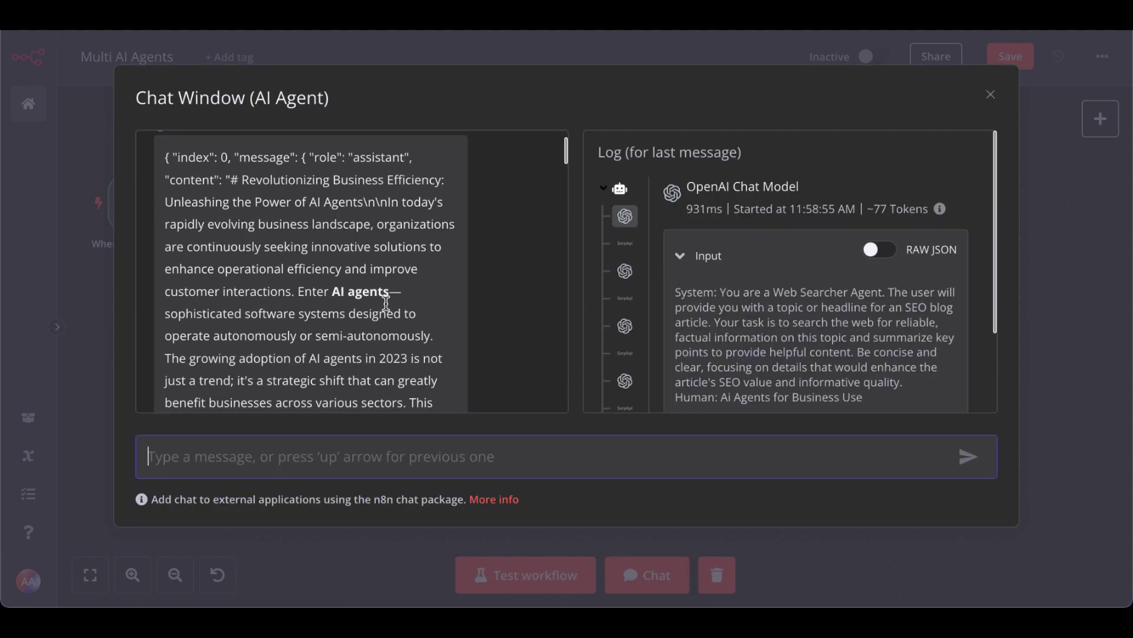
scroll(387, 301, "down", 1)
scroll(386, 302, "down", 10)
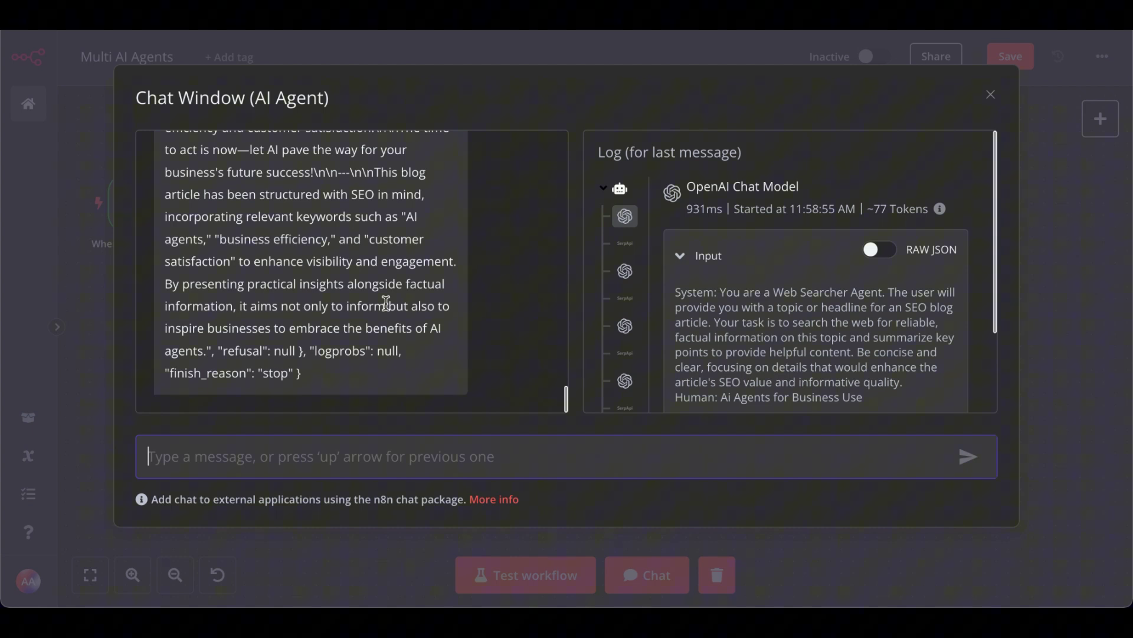
left_click(1047, 265)
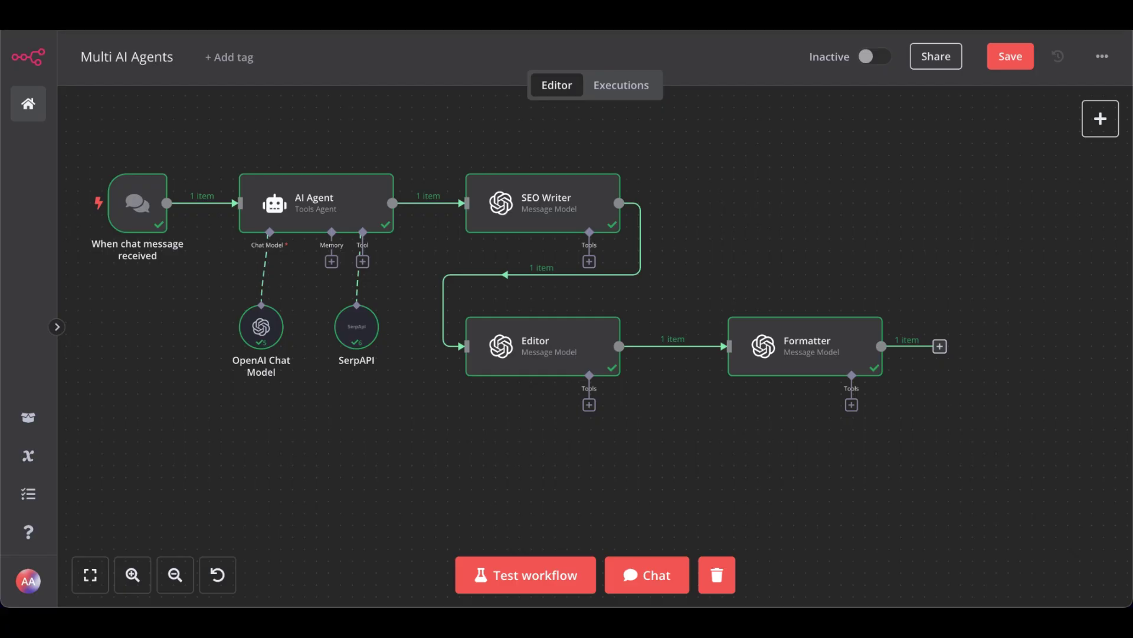
left_click(939, 346)
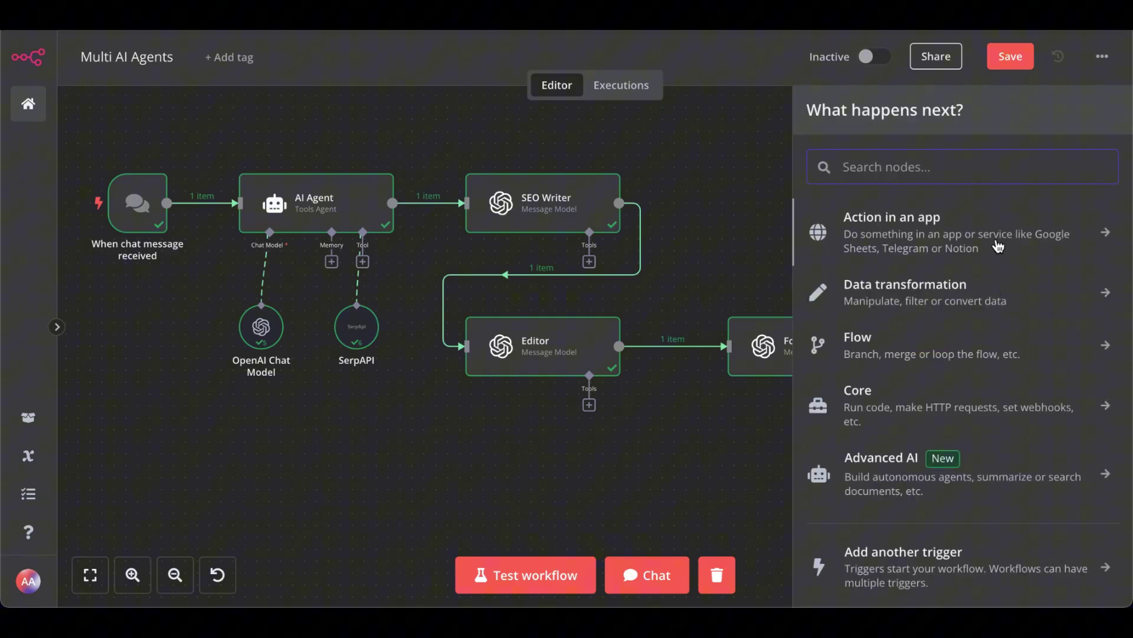
type("dr")
type("is")
Search for 'drive' and select the Google Drive integration
key("BackSpace")
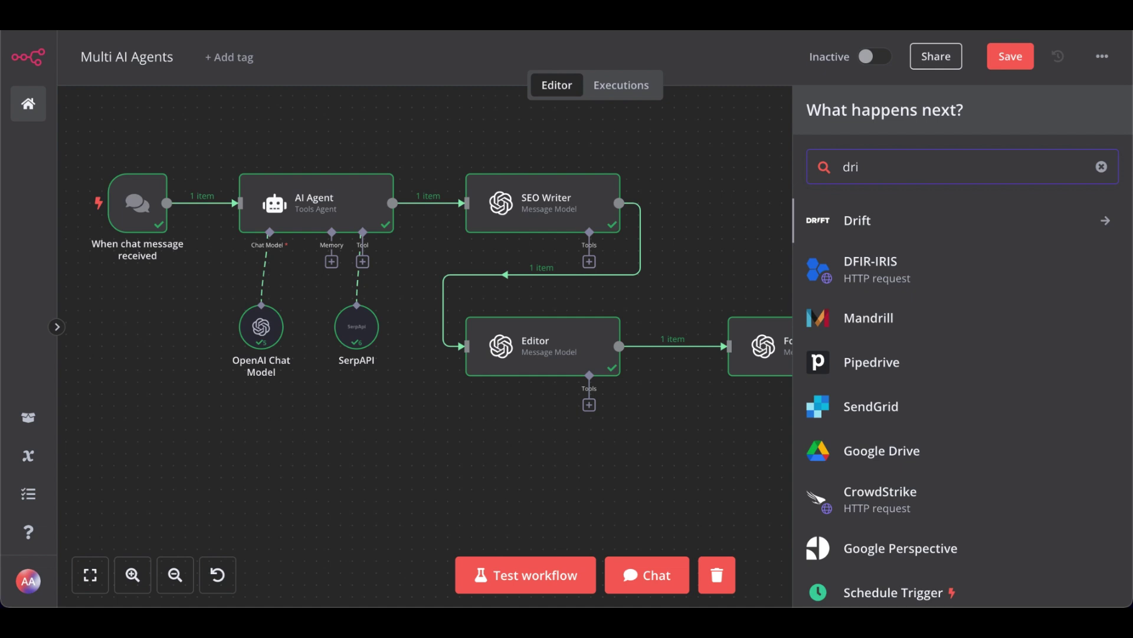
type("v")
left_click(929, 264)
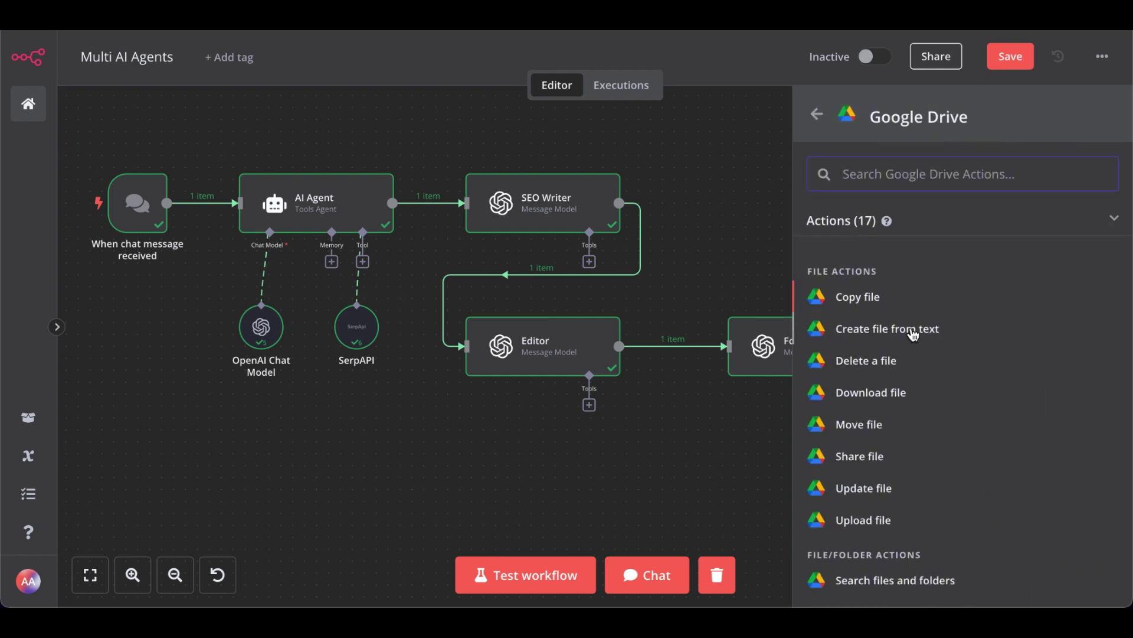
Set the Google Drive node to Create From Text using the existing Google Drive account
left_click(912, 334)
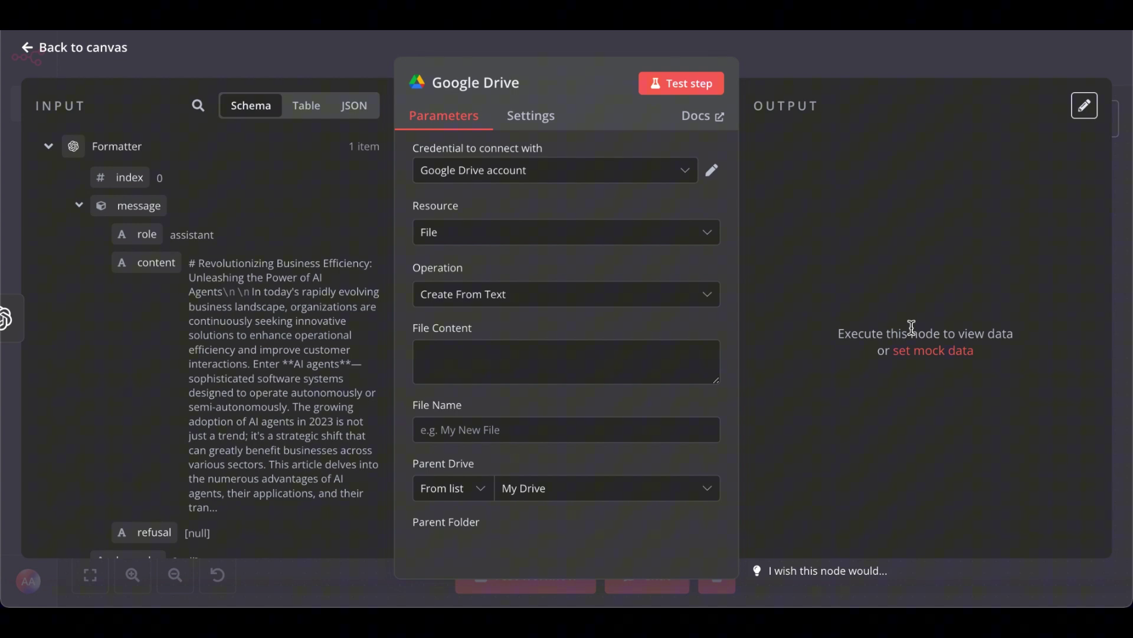
left_click(640, 170)
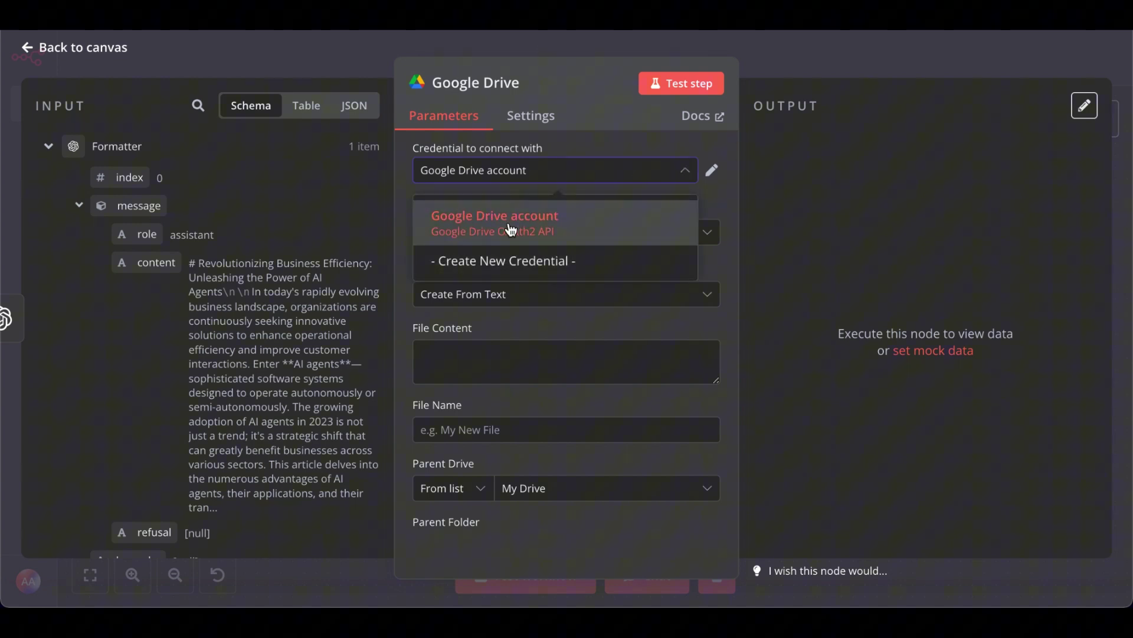
left_click(591, 124)
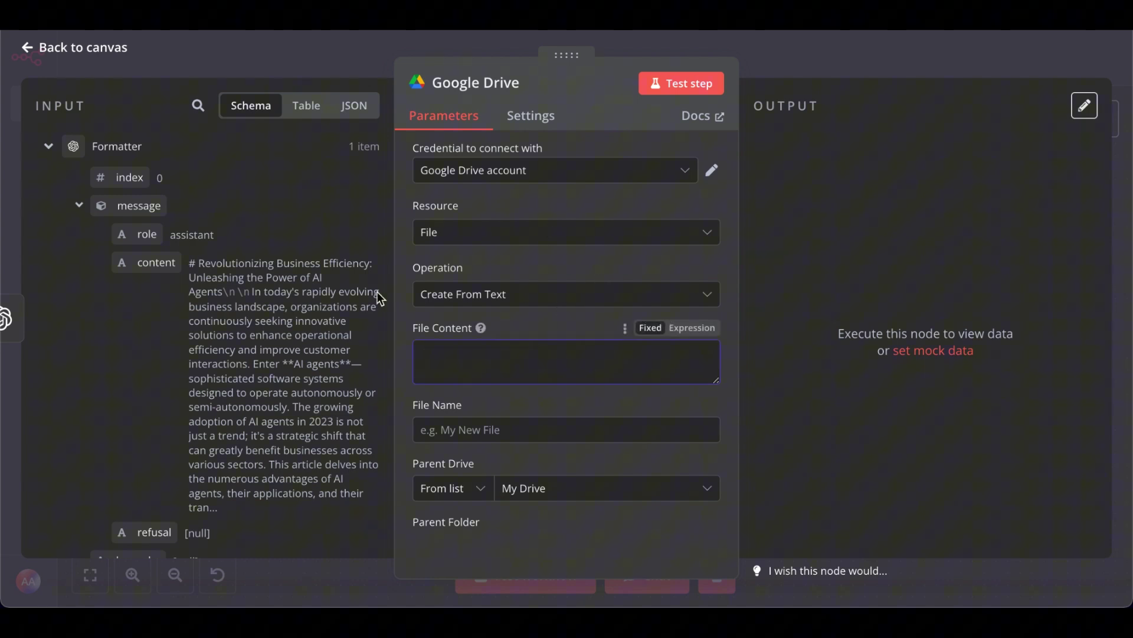
Map Formatter's message content into File Content and switch File Name to Expression
left_click_drag(155, 262, 476, 357)
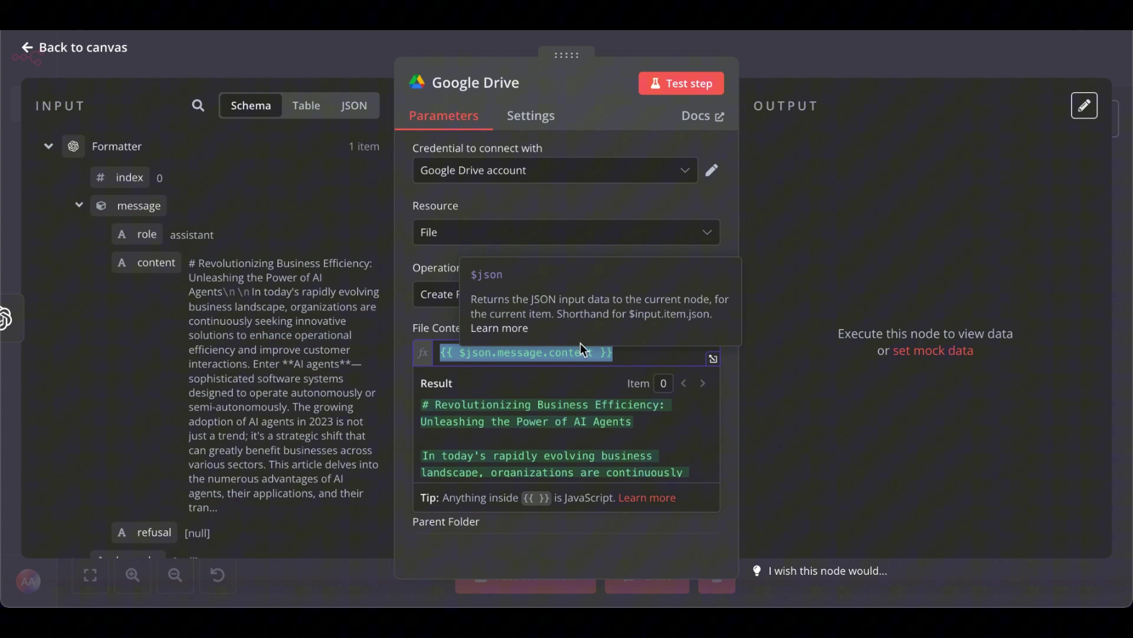
left_click(567, 326)
scroll(567, 326, "down", 2)
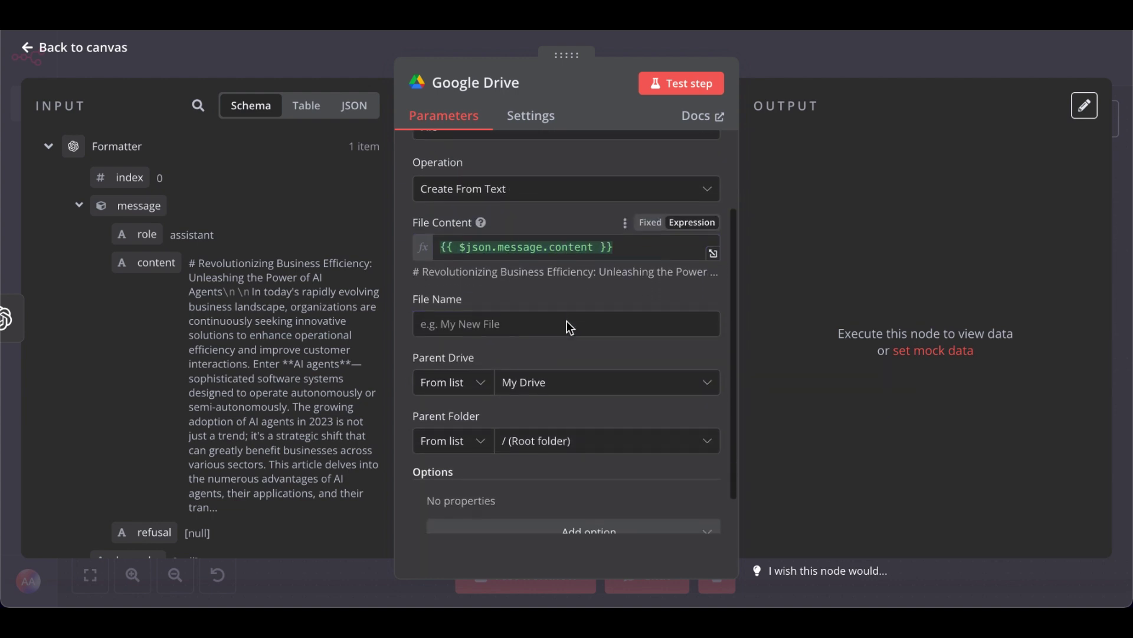
left_click(567, 321)
left_click(705, 293)
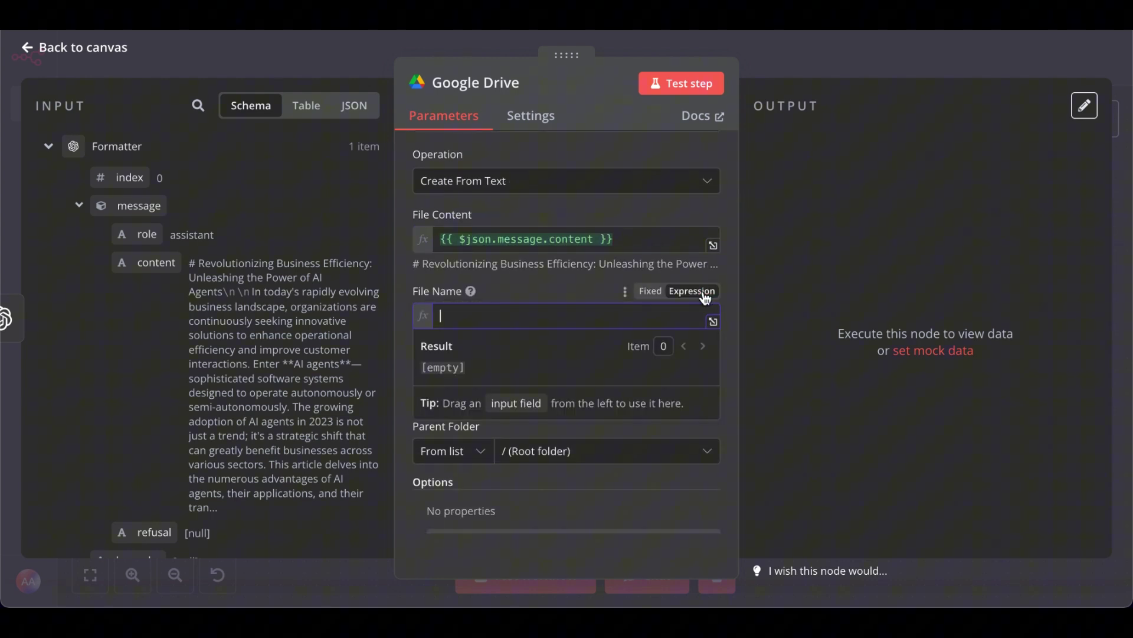
Set the file name expression to blog_post_ followed by $now
left_click(713, 321)
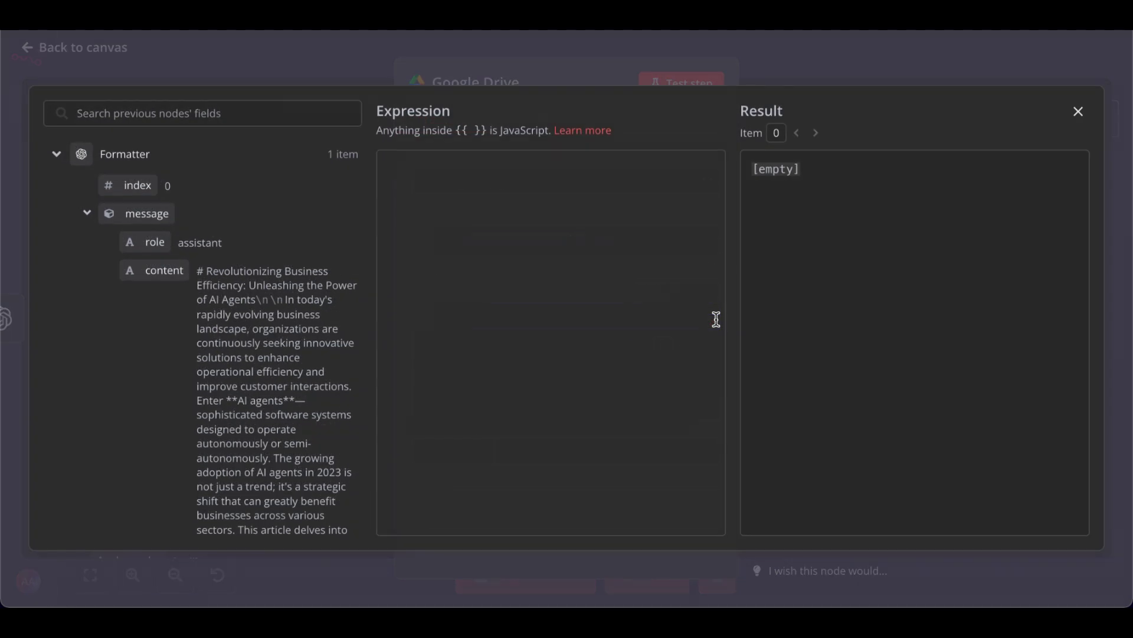
type("blog_post_")
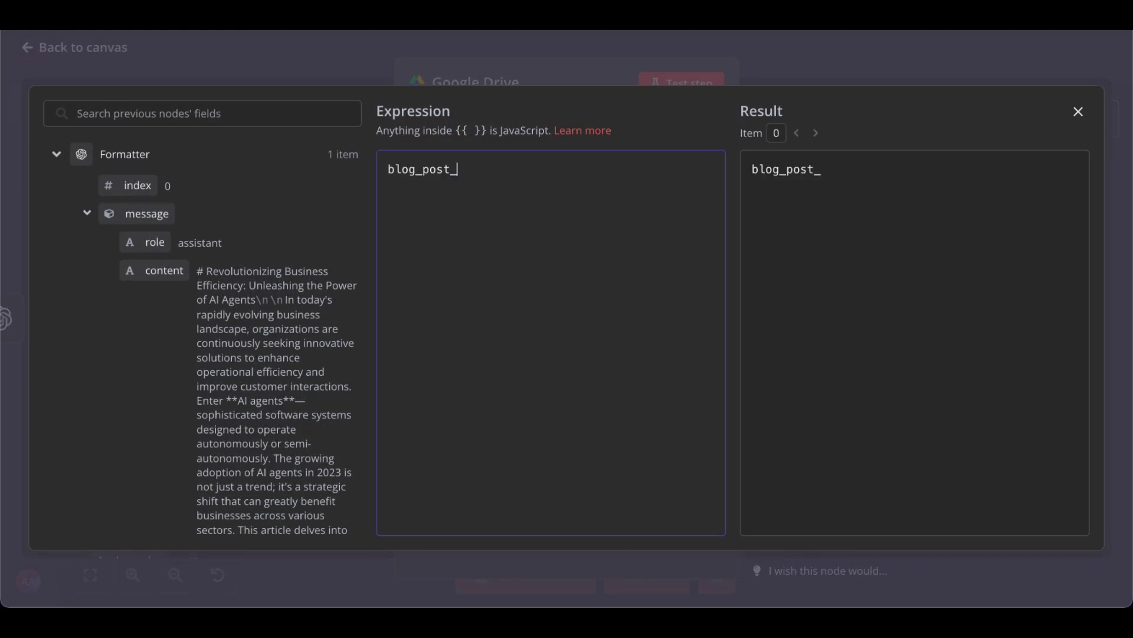
type("{{")
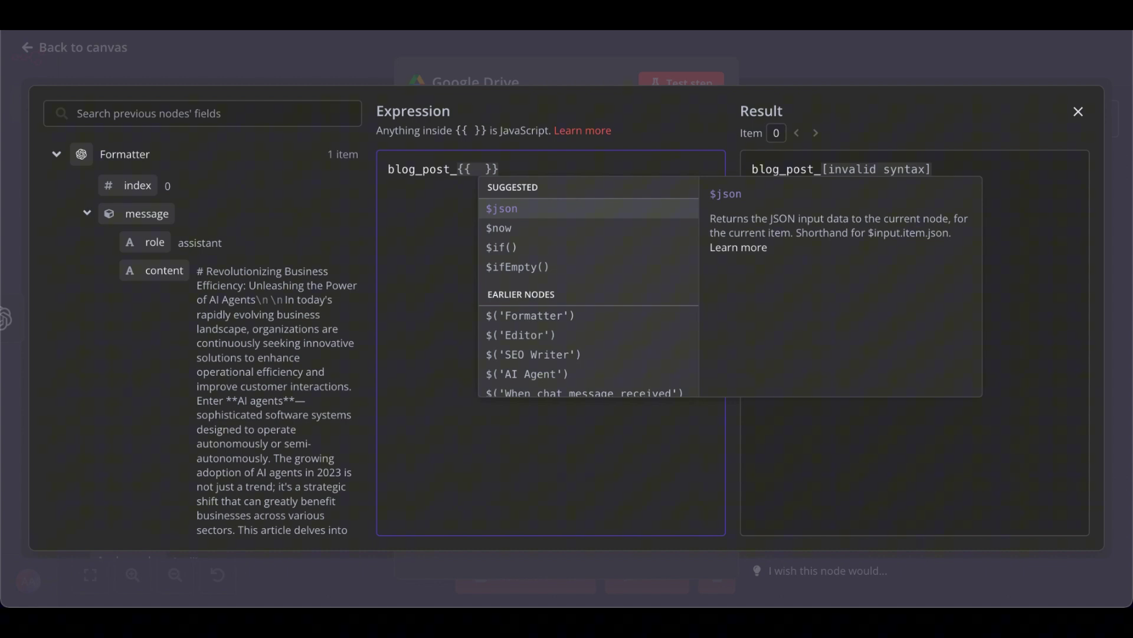
left_click(500, 229)
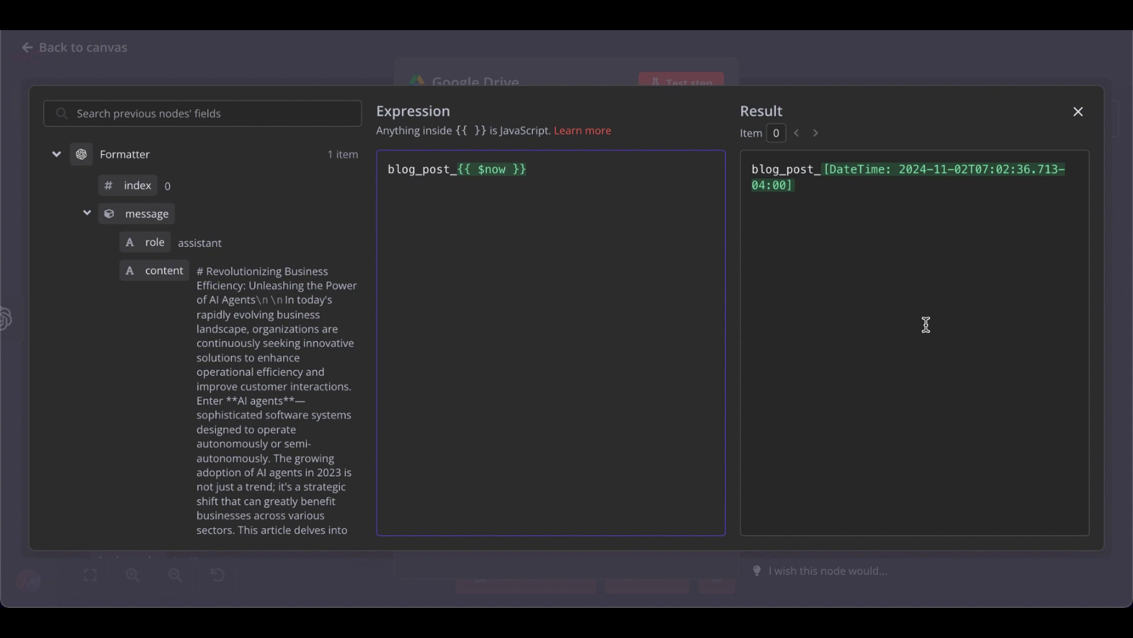
Set the Parent Folder to 'By URL' and paste in the Drive folder's address
left_click(889, 64)
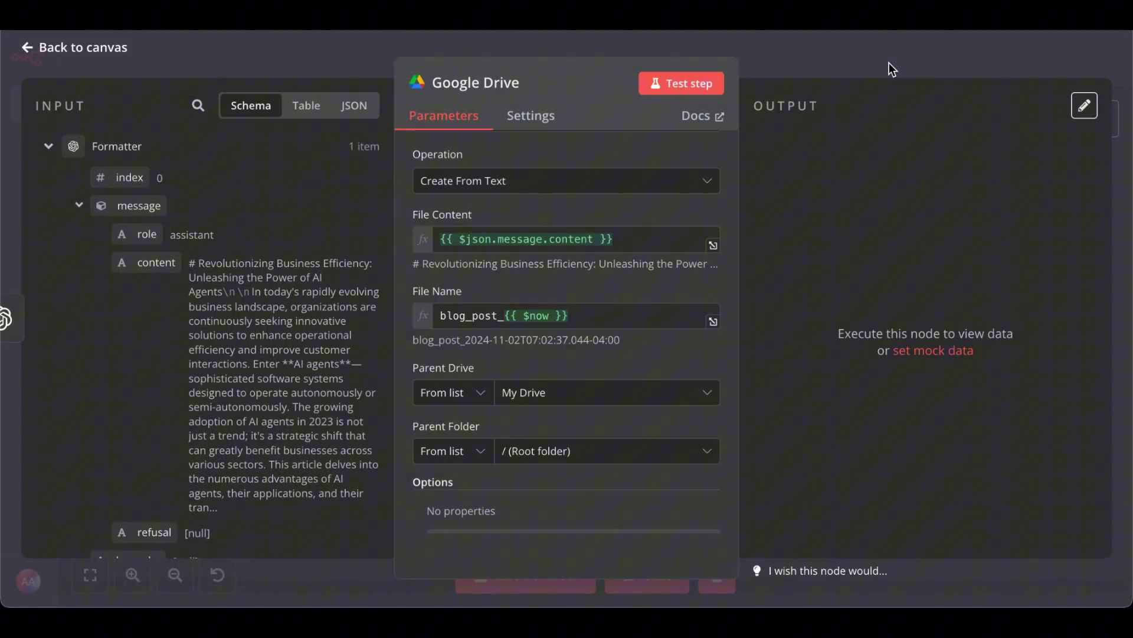
scroll(645, 377, "down", 1)
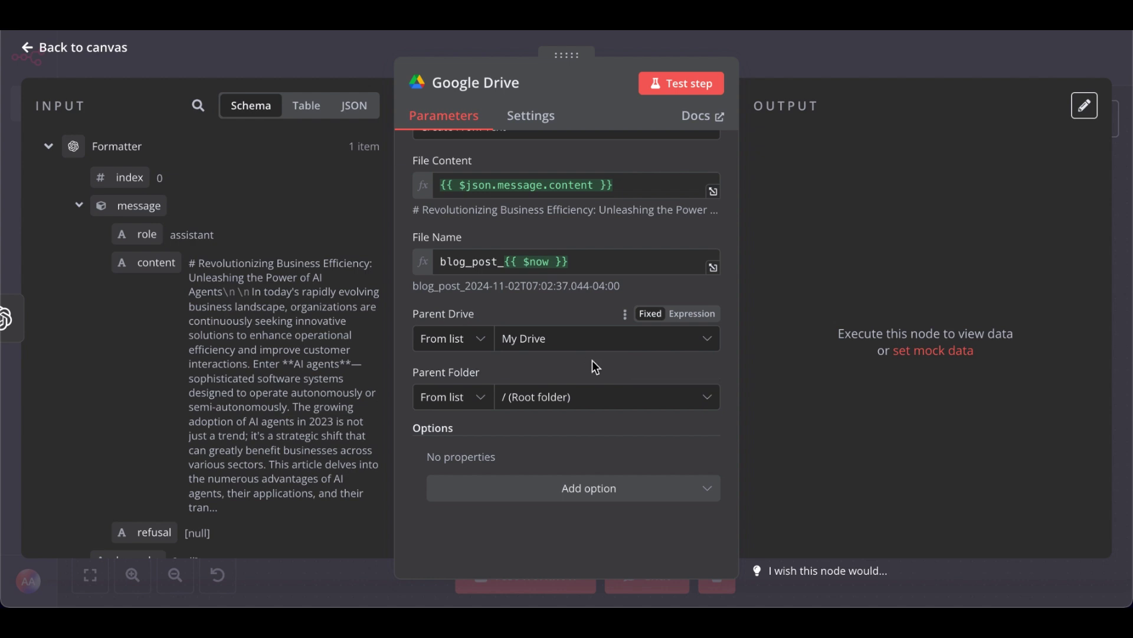
left_click(492, 406)
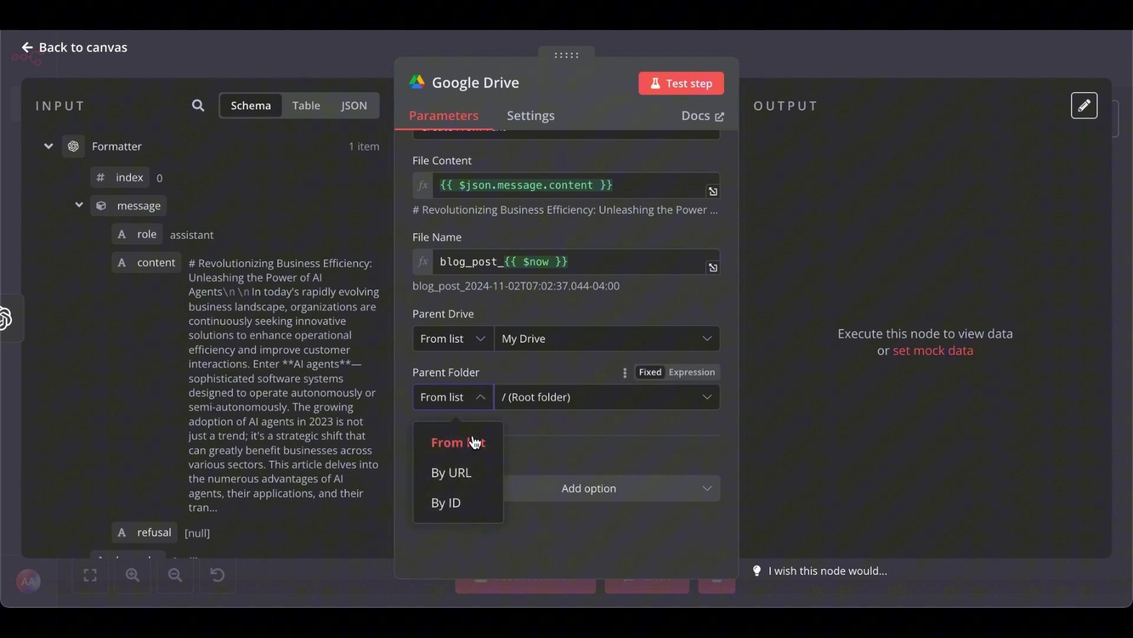
left_click(460, 472)
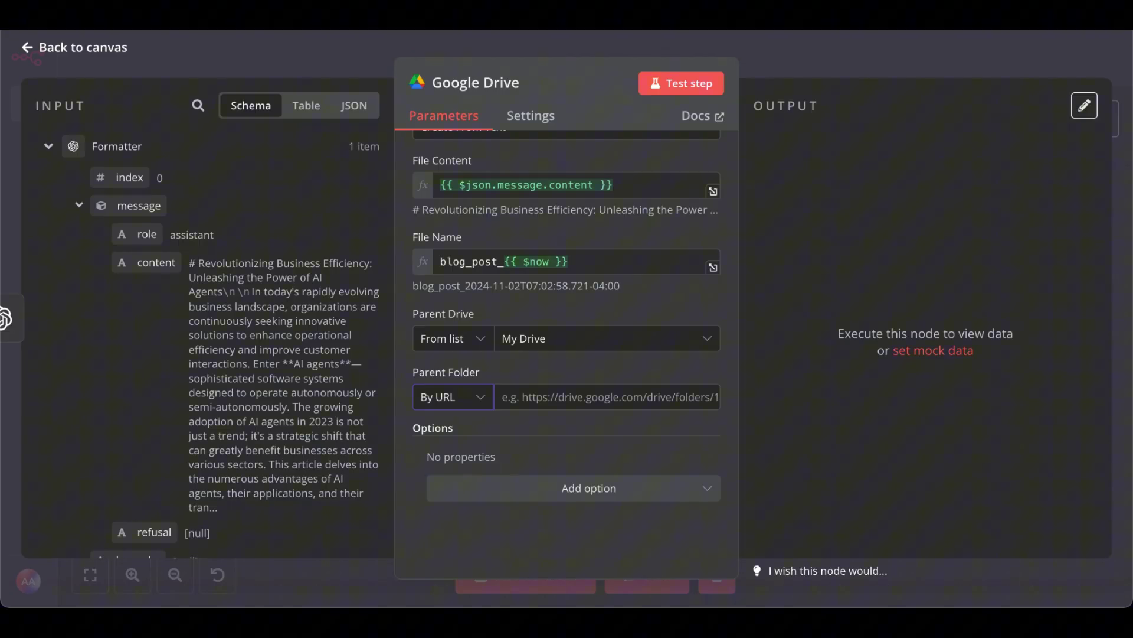
left_click(561, 388)
key("ctrl+v")
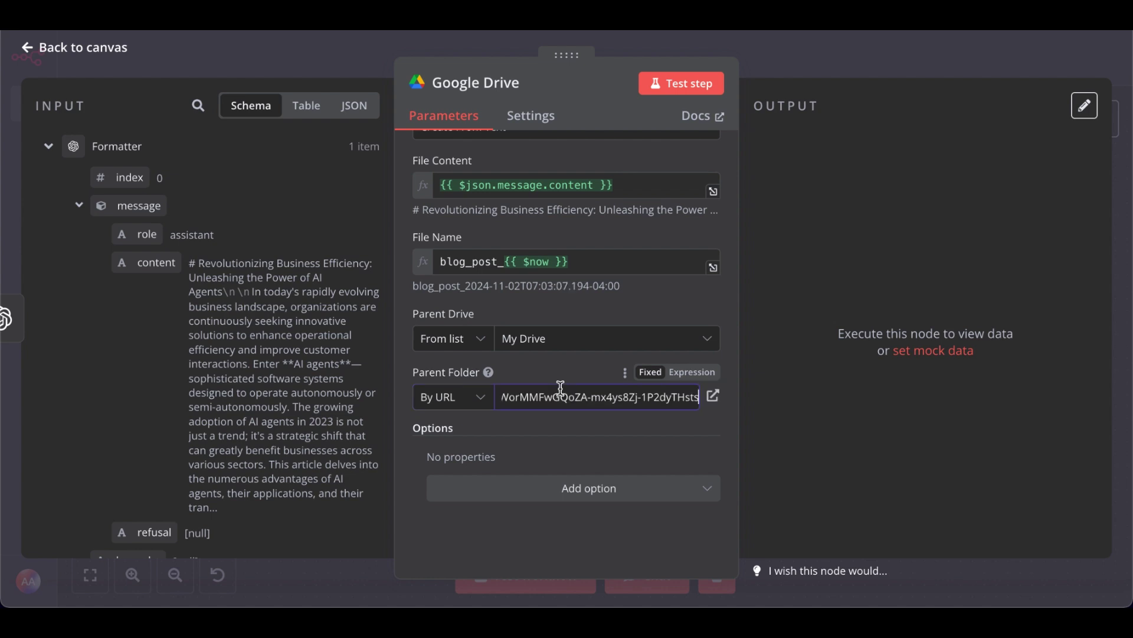
left_click(611, 293)
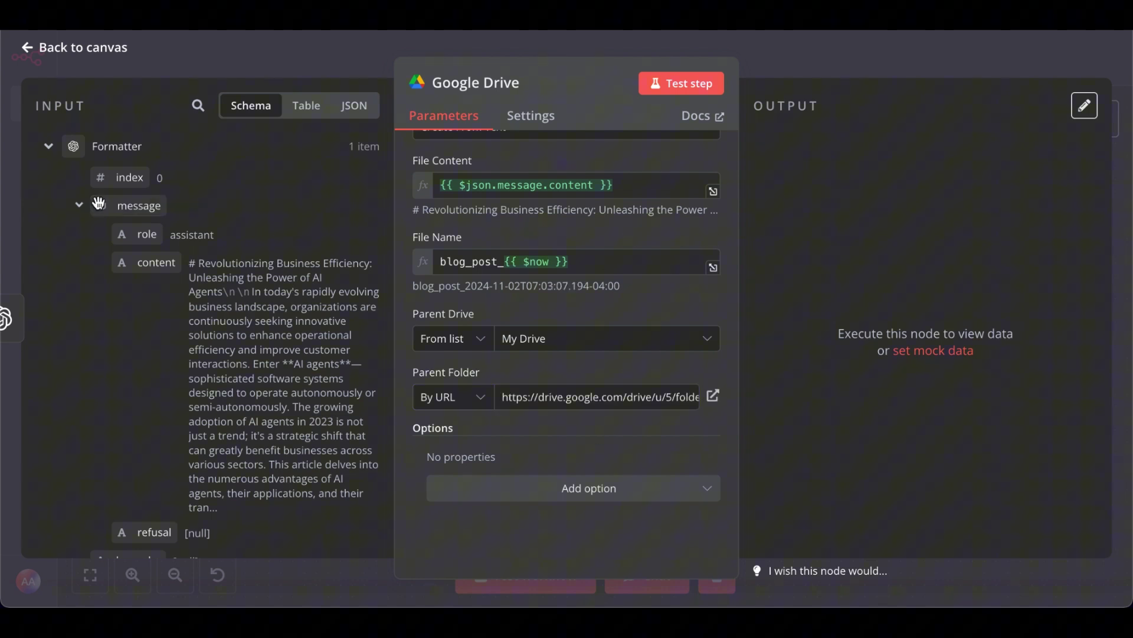
scroll(226, 431, "down", 2)
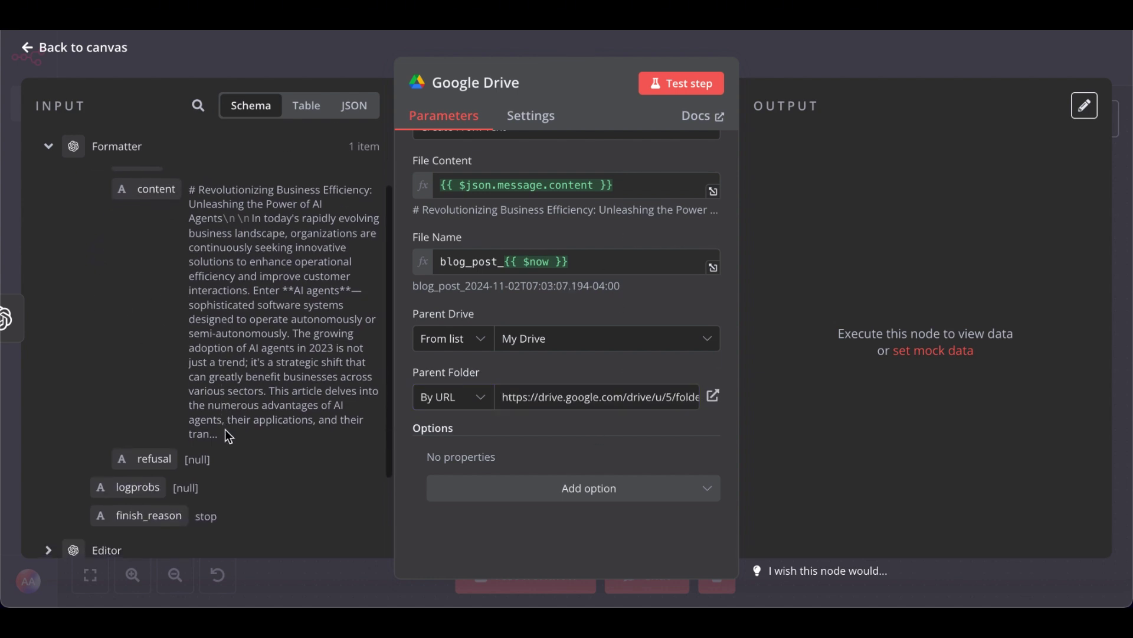
scroll(226, 430, "up", 2)
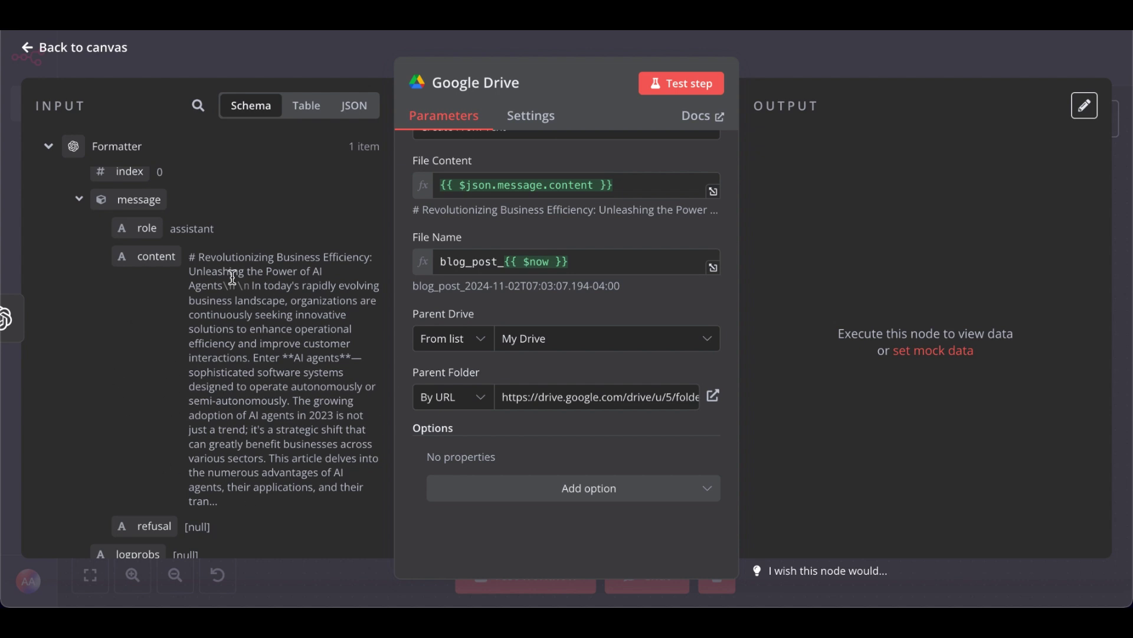
Test the Google Drive step to save the blog post into the Blog Posts folder
left_click(679, 93)
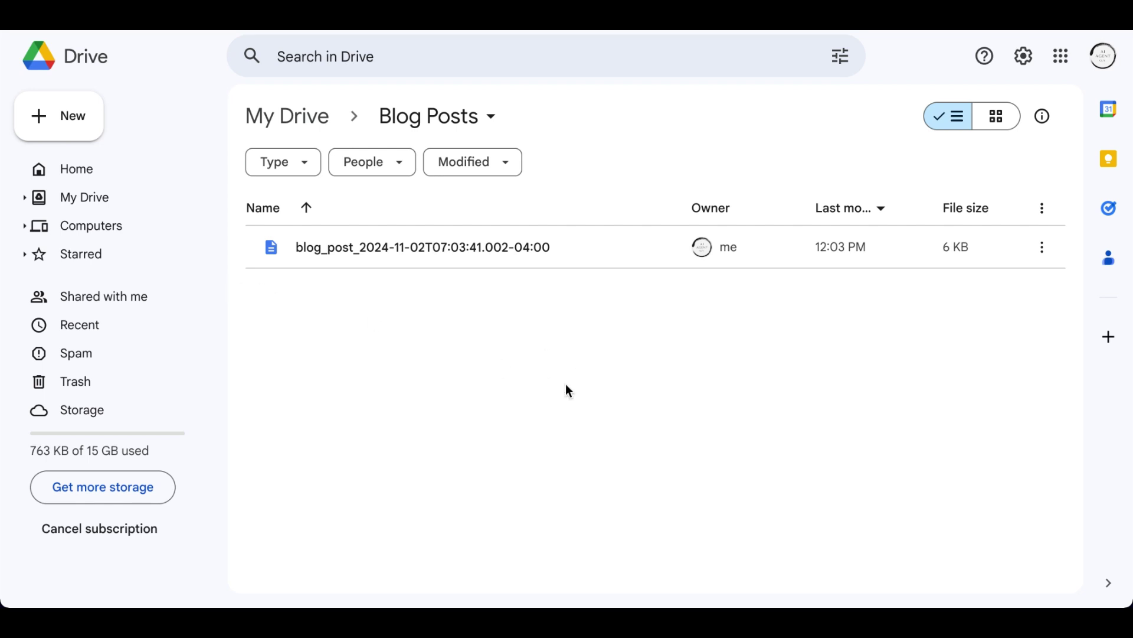
Preview the saved blog_post file's AI agents article, then go back to the n8n canvas
double_click(453, 253)
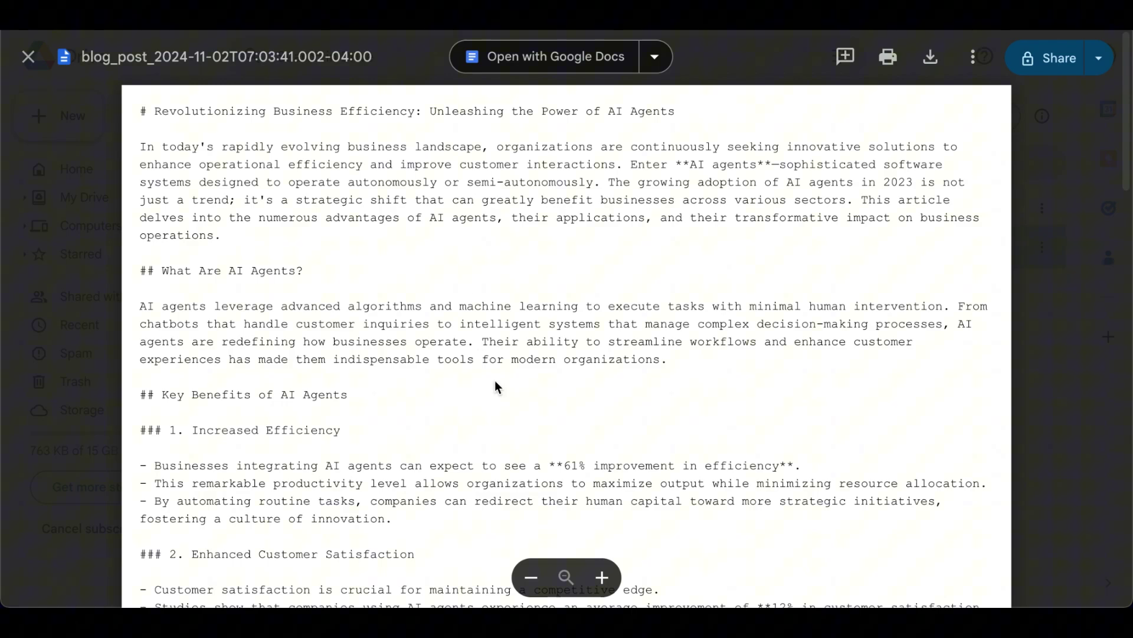
scroll(494, 379, "down", 1)
scroll(495, 380, "down", 2)
scroll(496, 380, "down", 1)
scroll(495, 380, "down", 2)
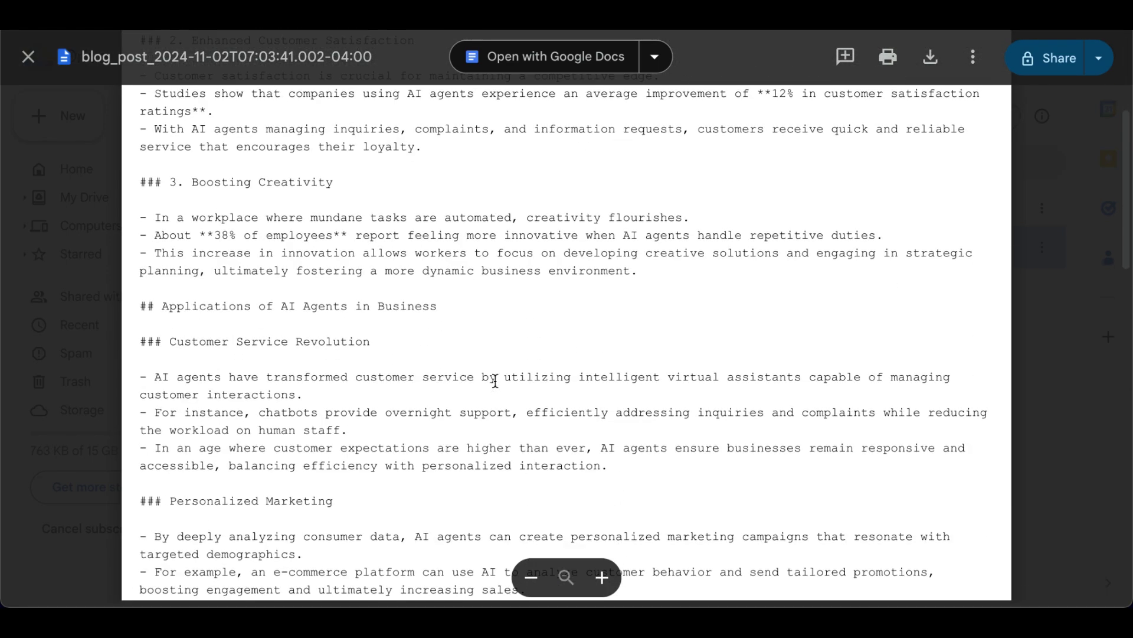
scroll(494, 380, "down", 5)
scroll(495, 380, "down", 1)
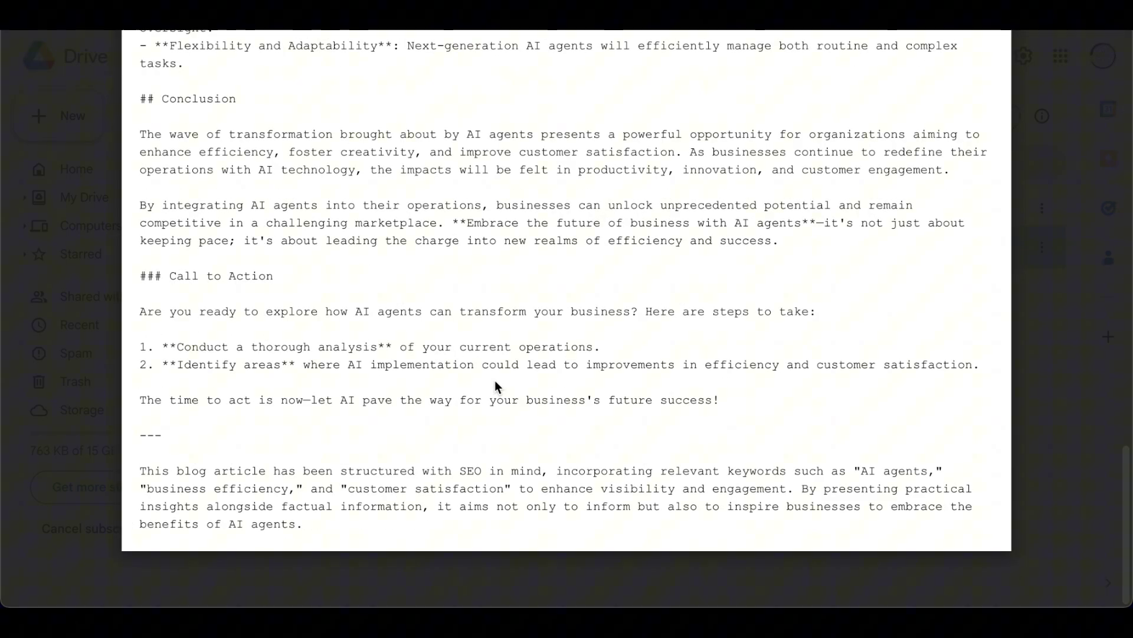
scroll(495, 380, "up", 10)
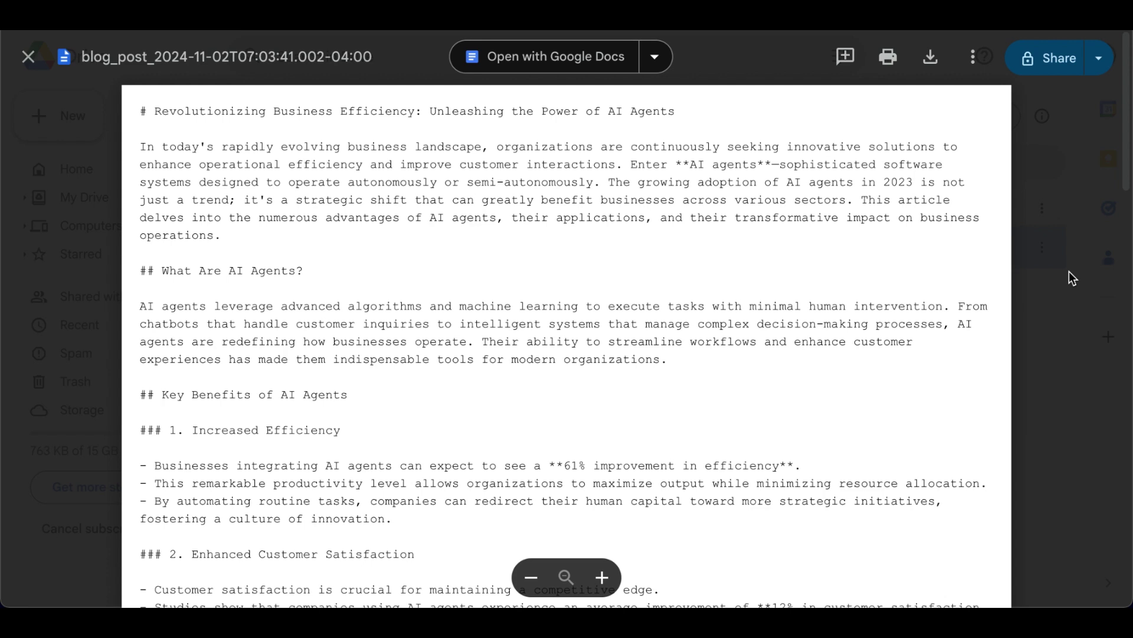
key("Escape")
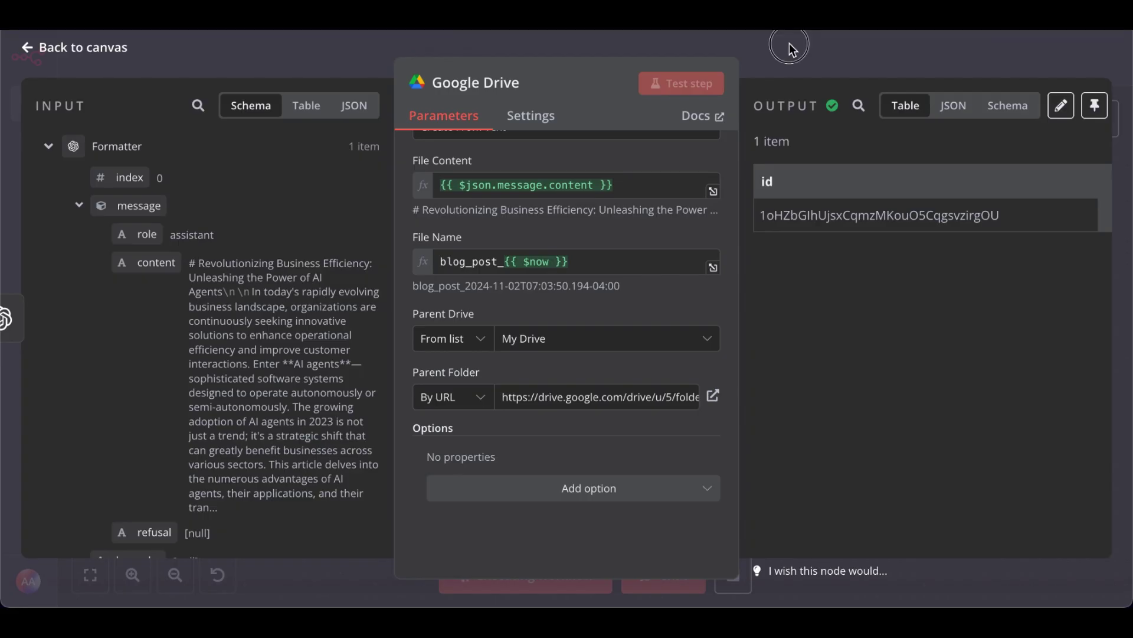
left_click(791, 48)
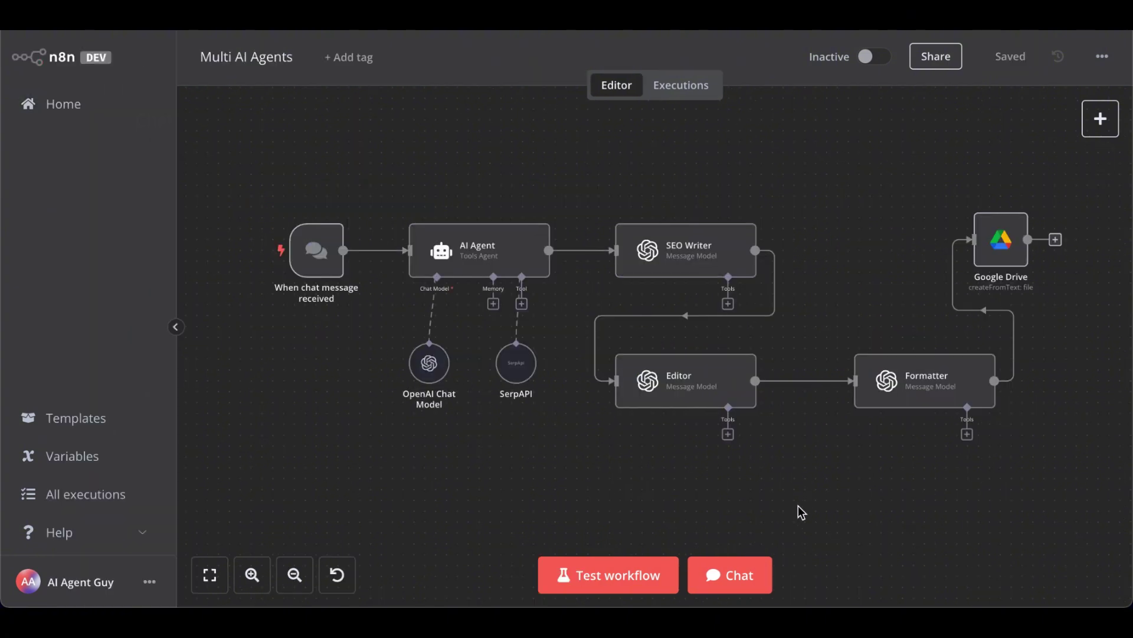
Send the topic 'OpenAi Realtime API' through the workflow's chat
left_click(727, 576)
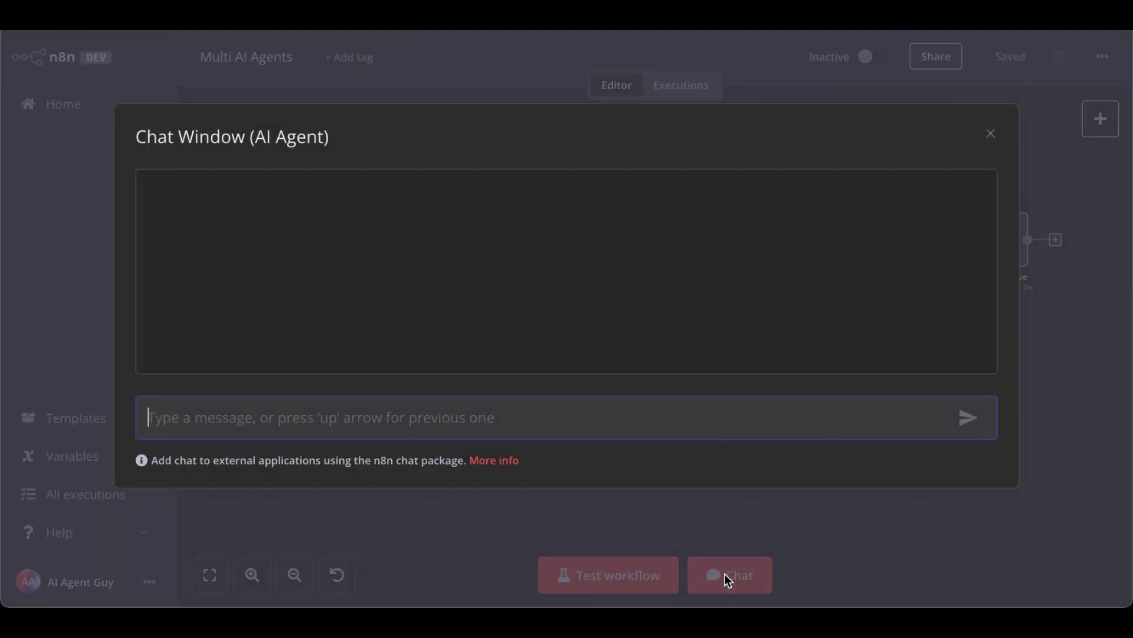
type("Open")
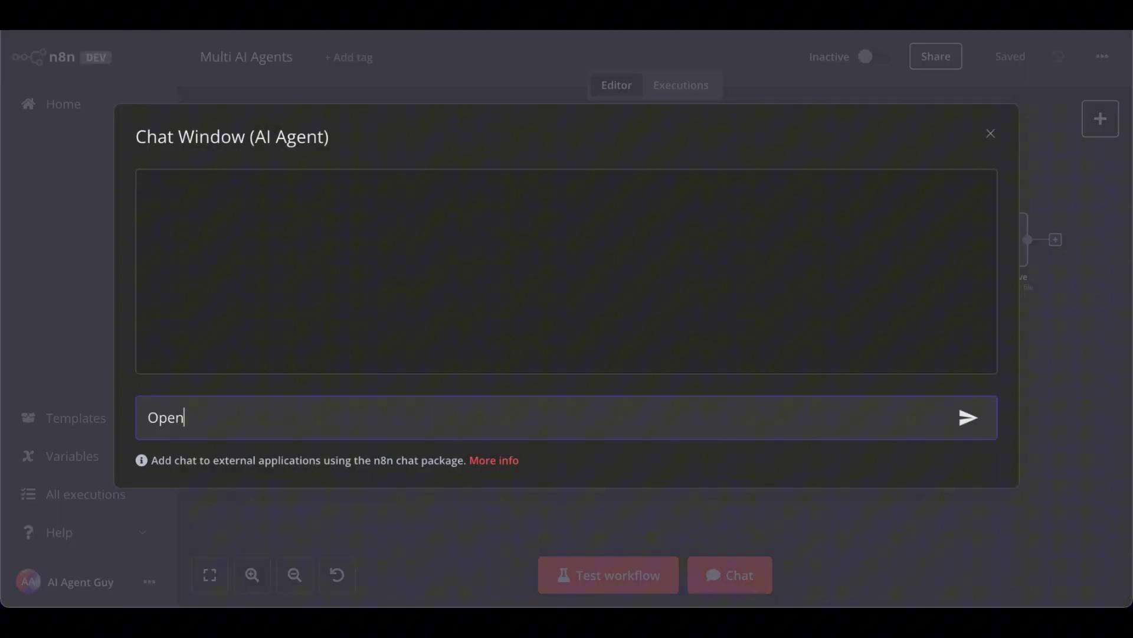
type("Ai")
type(" Realti")
type("me API")
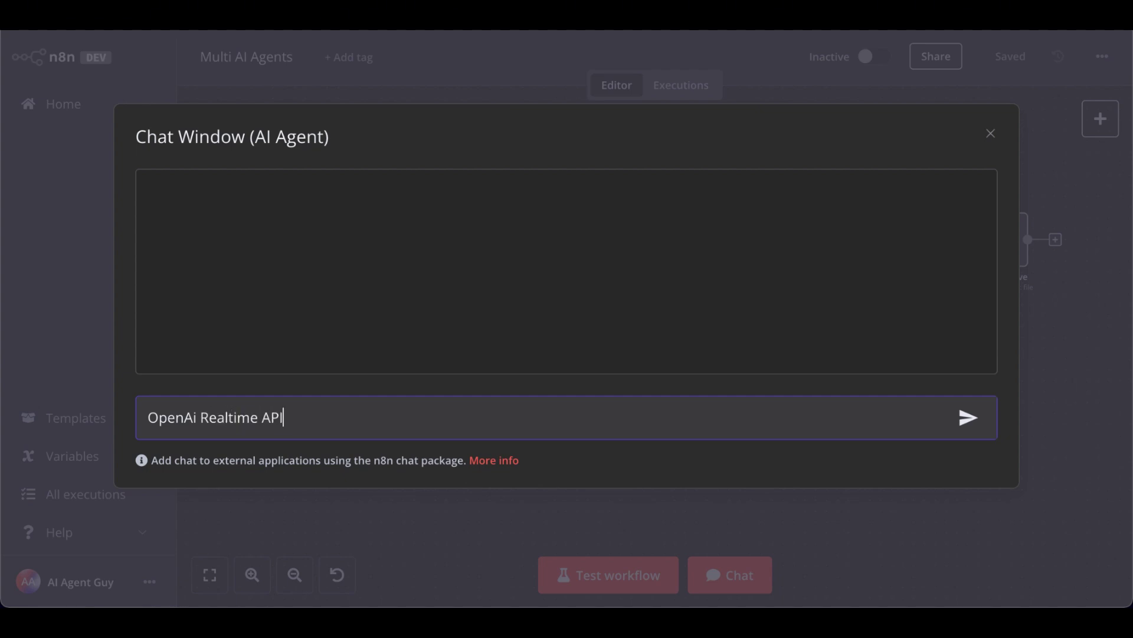
left_click(969, 421)
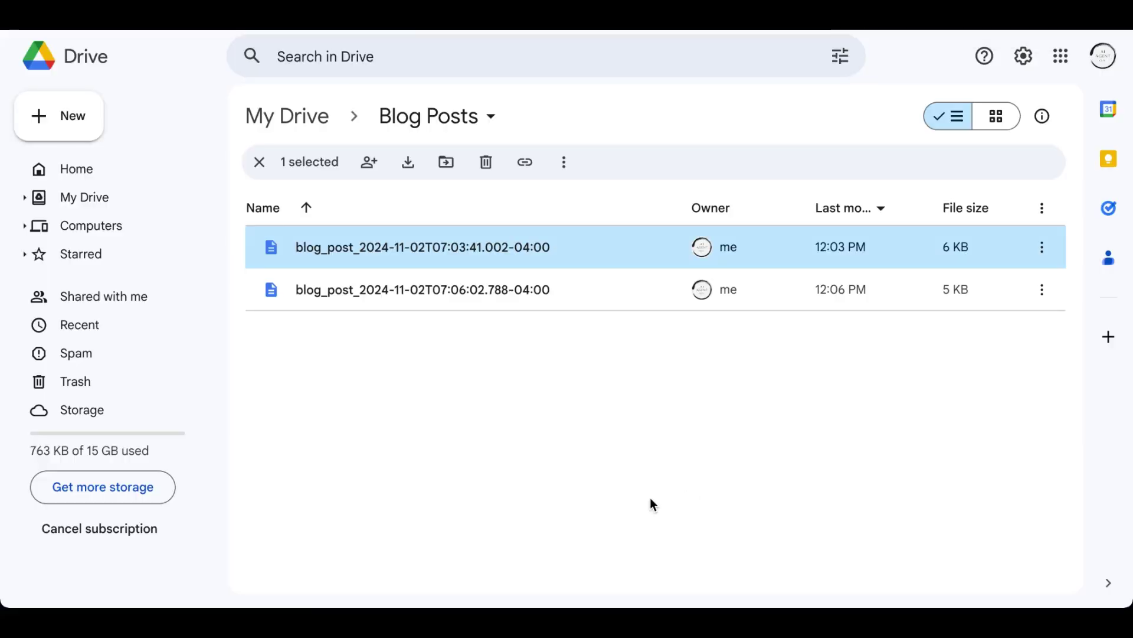
Preview the first blog post file, then the newer OpenAI Realtime API post in Blog Posts
left_click(621, 504)
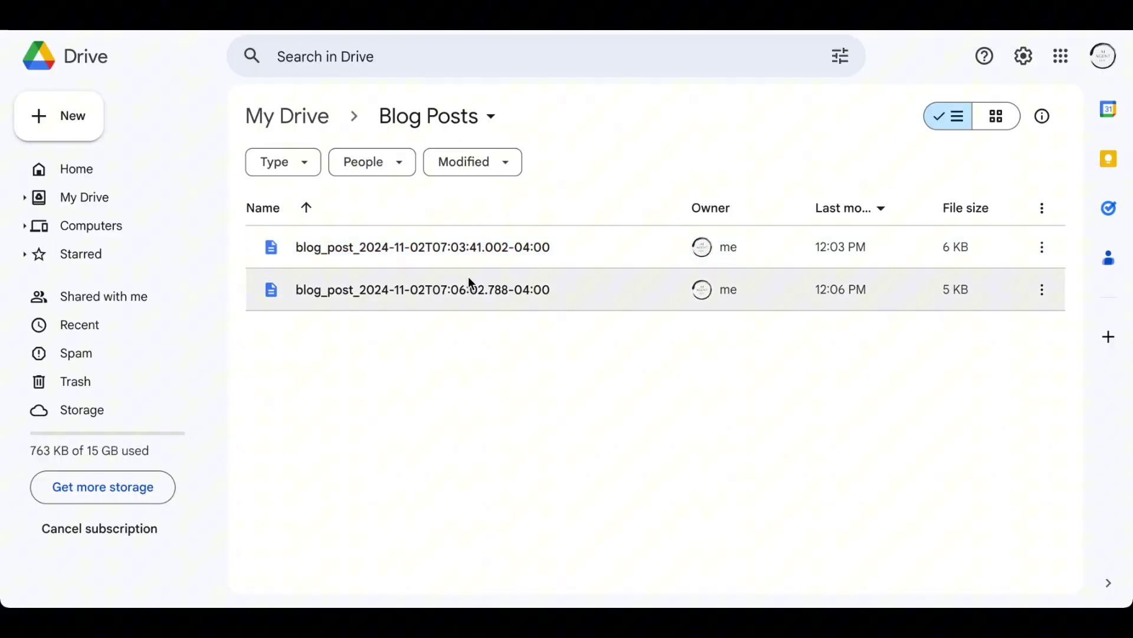
double_click(468, 254)
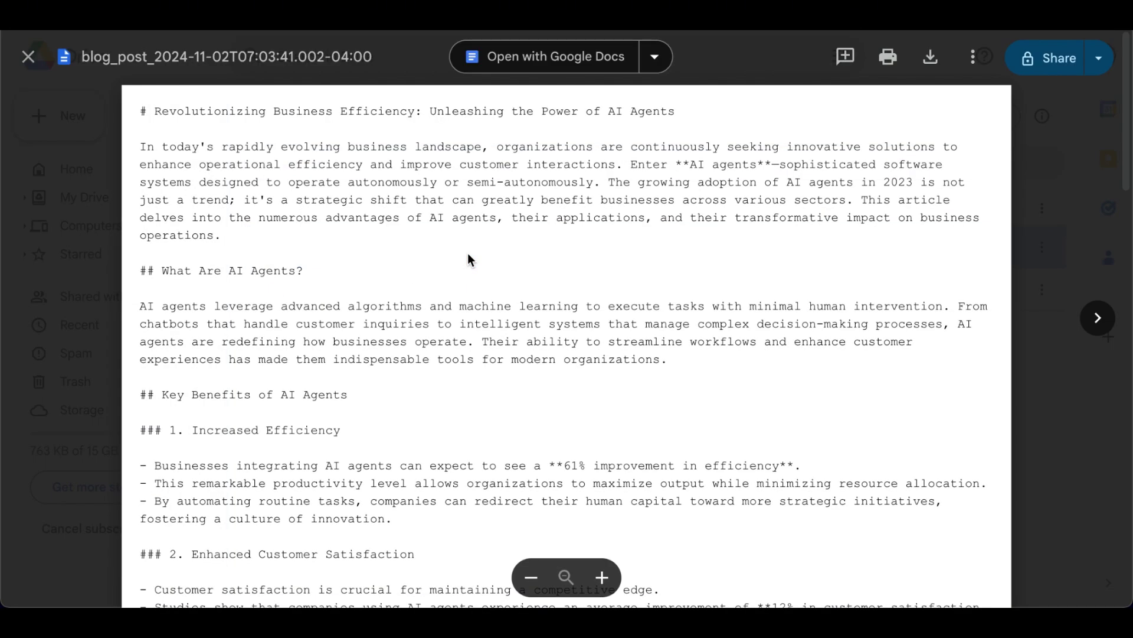
scroll(468, 252, "down", 1)
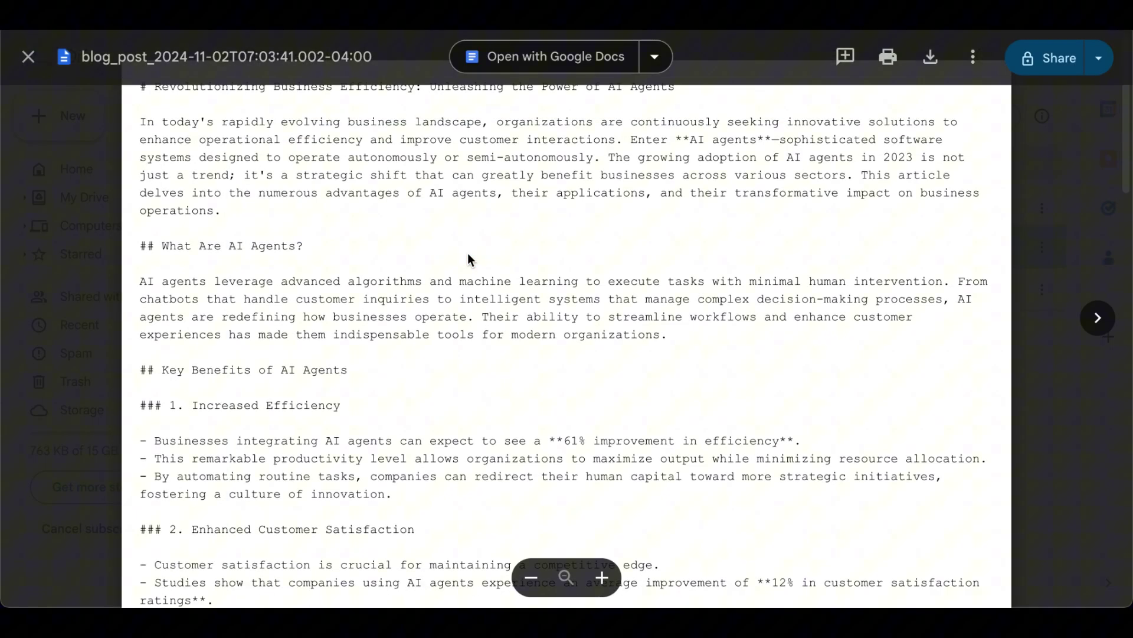
key("Escape")
double_click(466, 290)
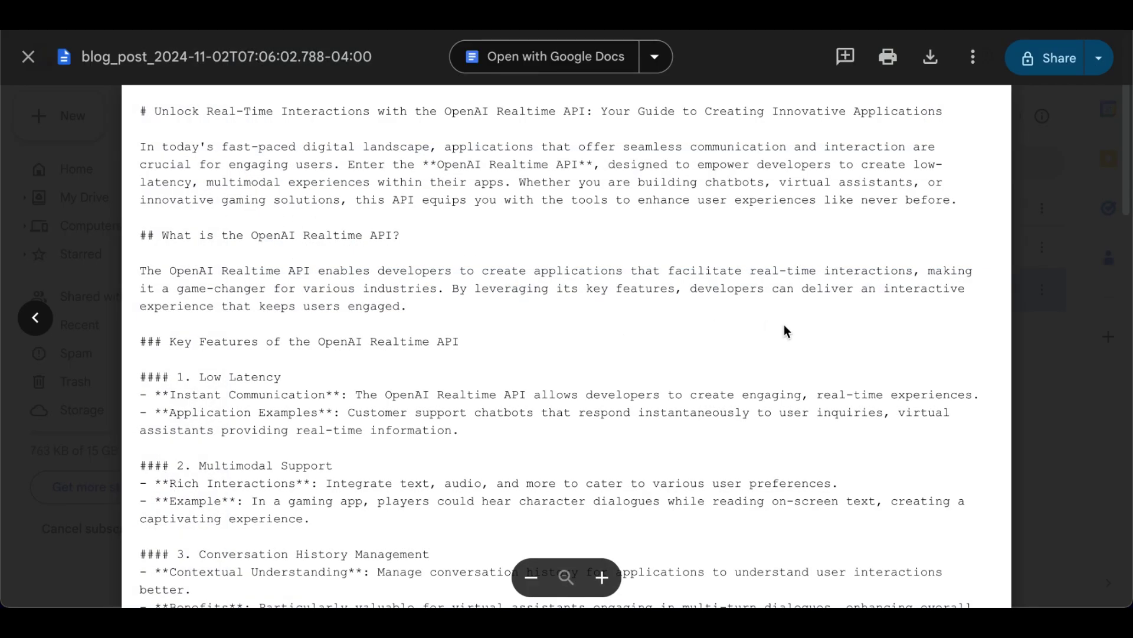
scroll(783, 332, "down", 1)
scroll(784, 331, "down", 1)
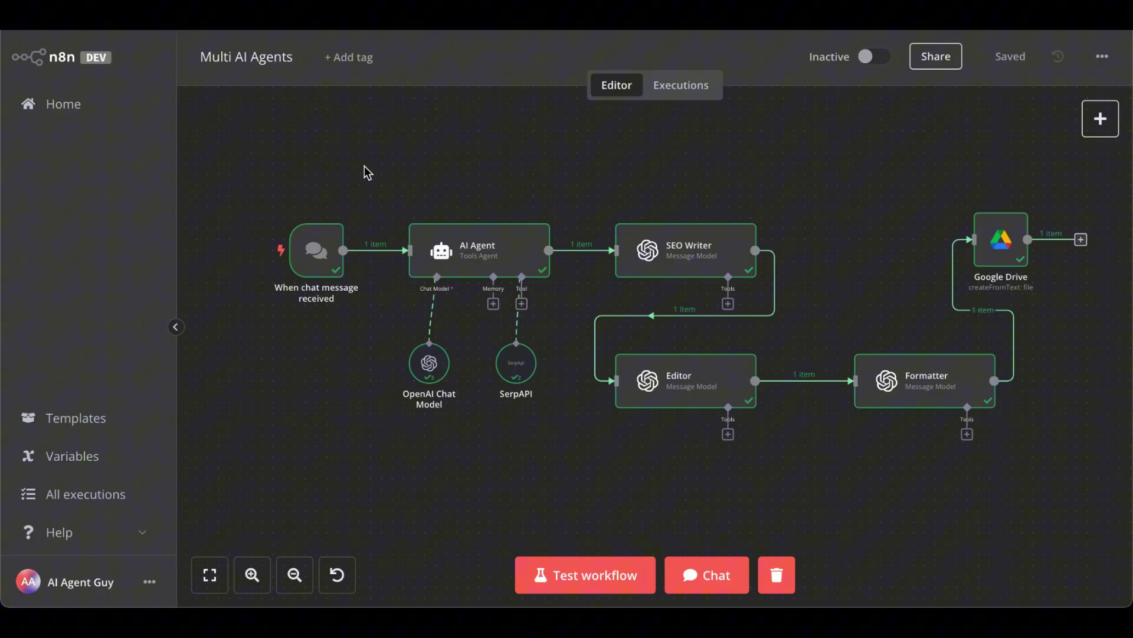